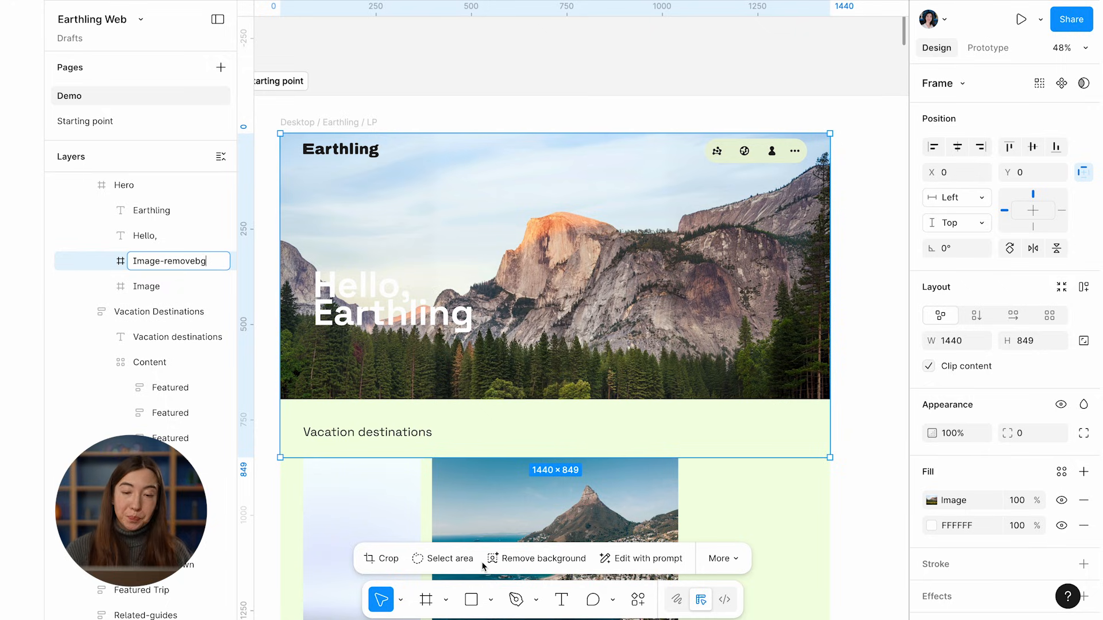
Step: Remove the background from the Image-removebg layer and delete its hidden original image fill and white FFFFFF fill
left_click(525, 560)
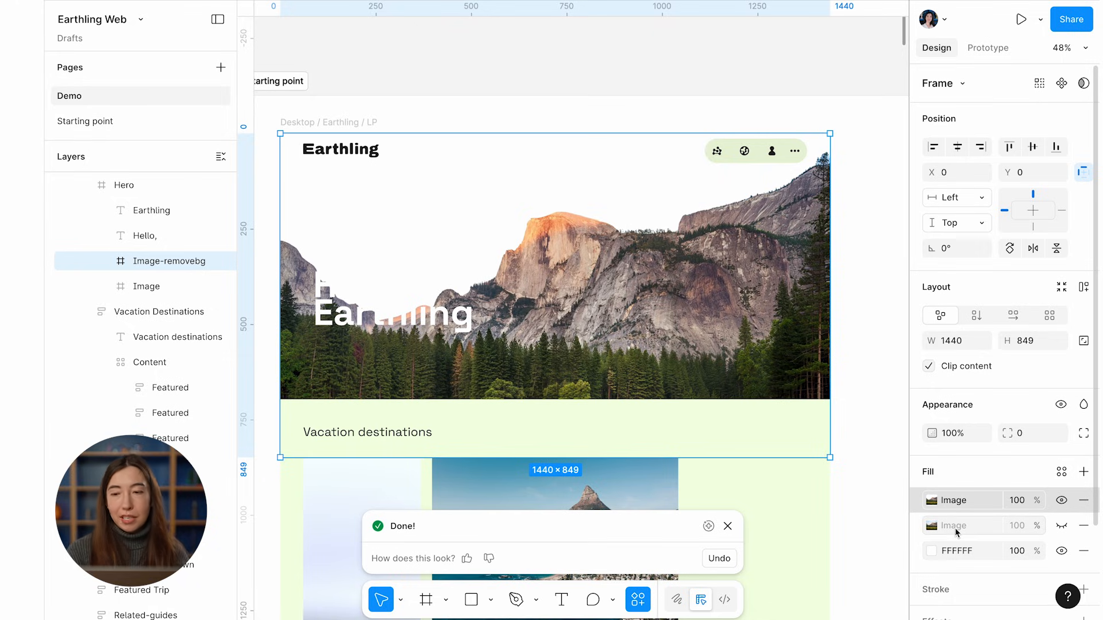
left_click(1084, 527)
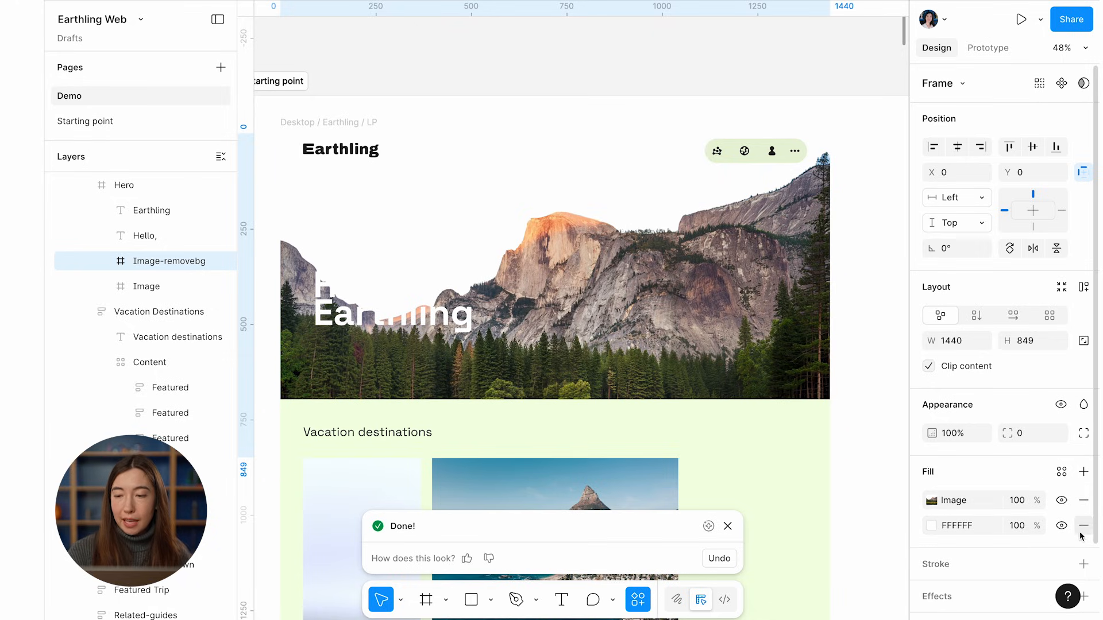
left_click(1084, 529)
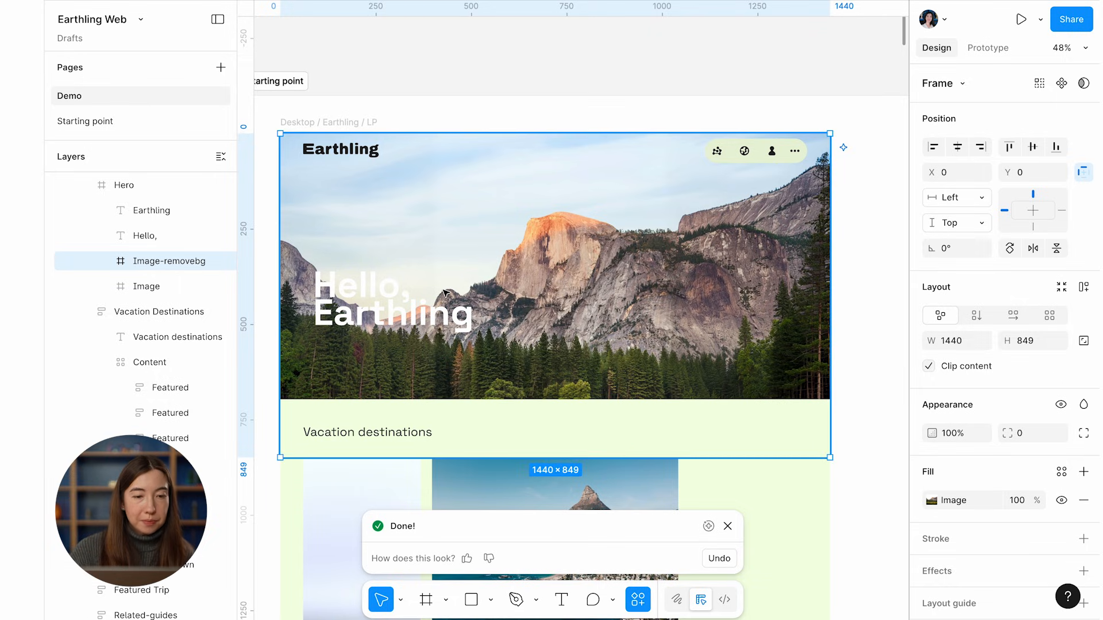
Step: Reorder the Image-removebg layer to sit between the "Earthling" and "Hello," text layers in the Hero frame
scroll(121, 261, "up", 2)
left_click_drag(146, 324, 150, 289)
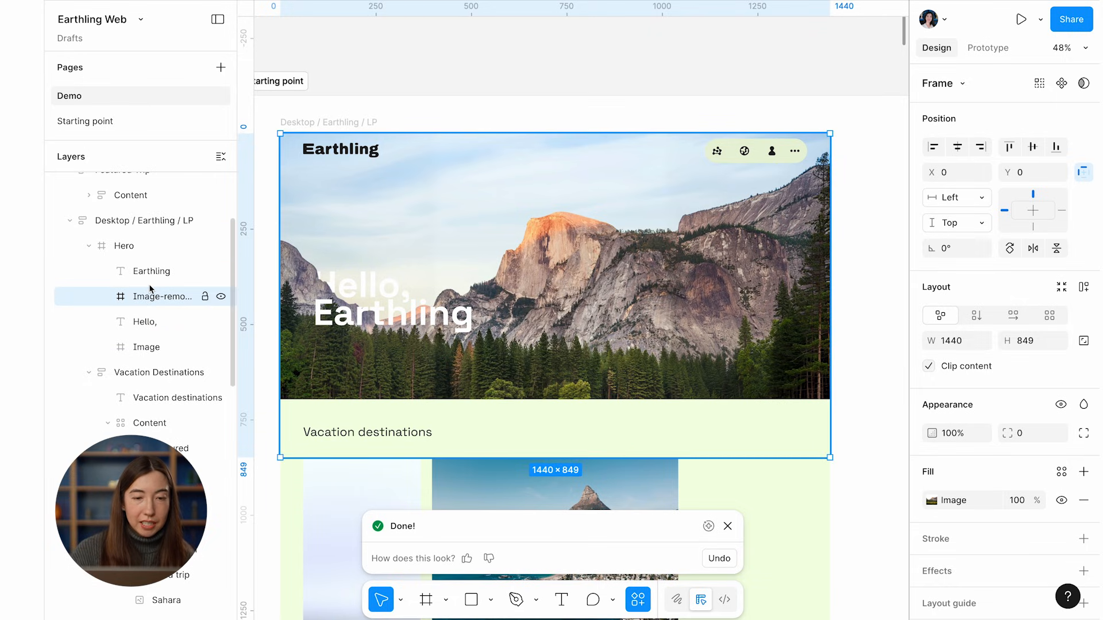
Step: Nudge the "Hello," text to X 116, Y 342 so it sits partly behind the mountains
left_click(141, 325)
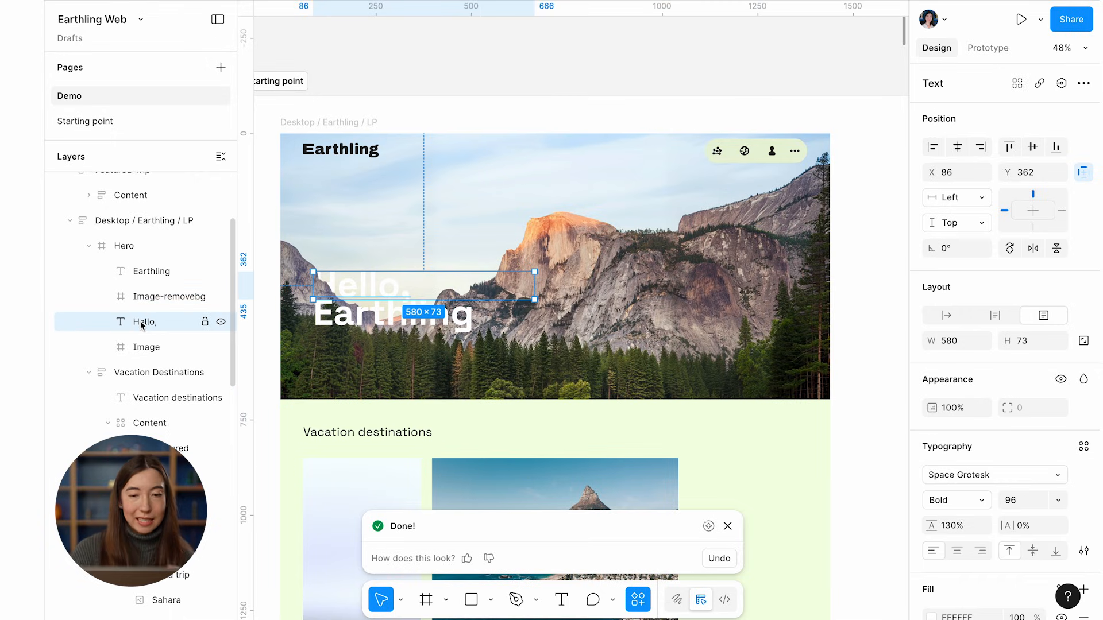
key("shift+Right")
key("shift+Right")
key("shift+Right")
key("shift+Up")
key("shift+Up")
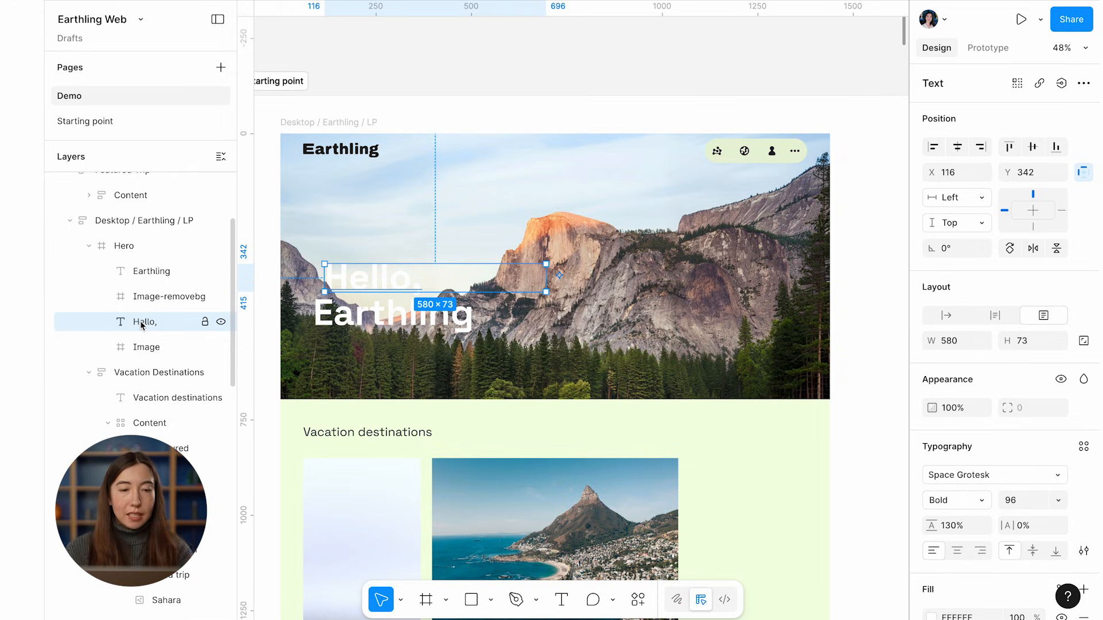
Step: Duplicate the original Image layer in the Hero frame and rename the copy Image-isolate
left_click(164, 347)
key("ctrl+d")
double_click(167, 348)
type("-isol")
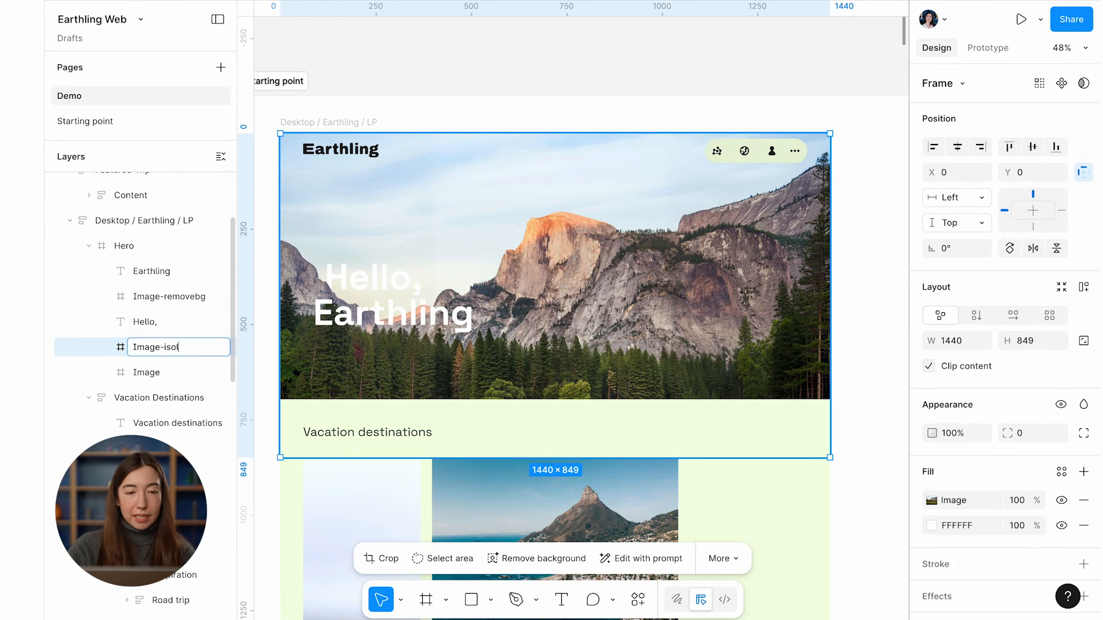
type("ate")
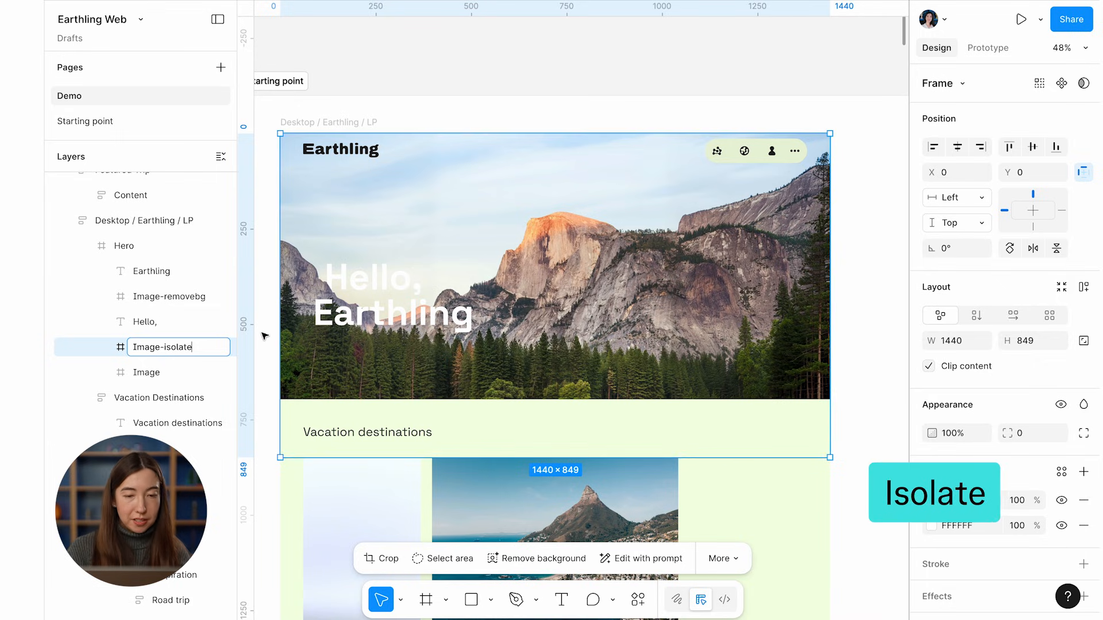
left_click(261, 332)
Step: Select the forest area of the Image-isolate layer and isolate it as a separate object
left_click(349, 358)
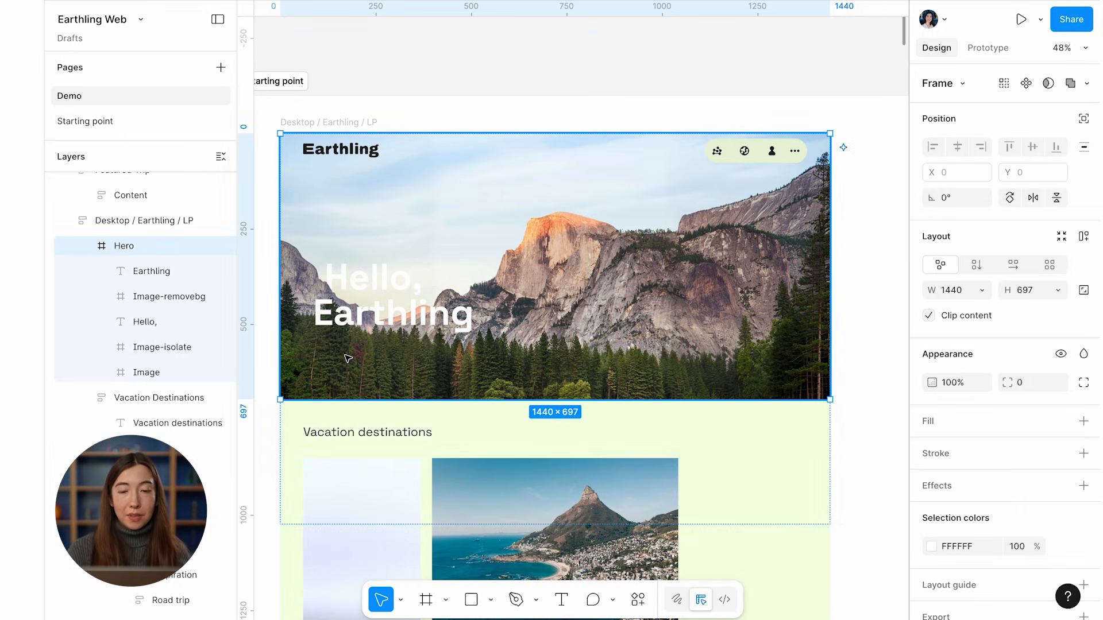
left_click(348, 359)
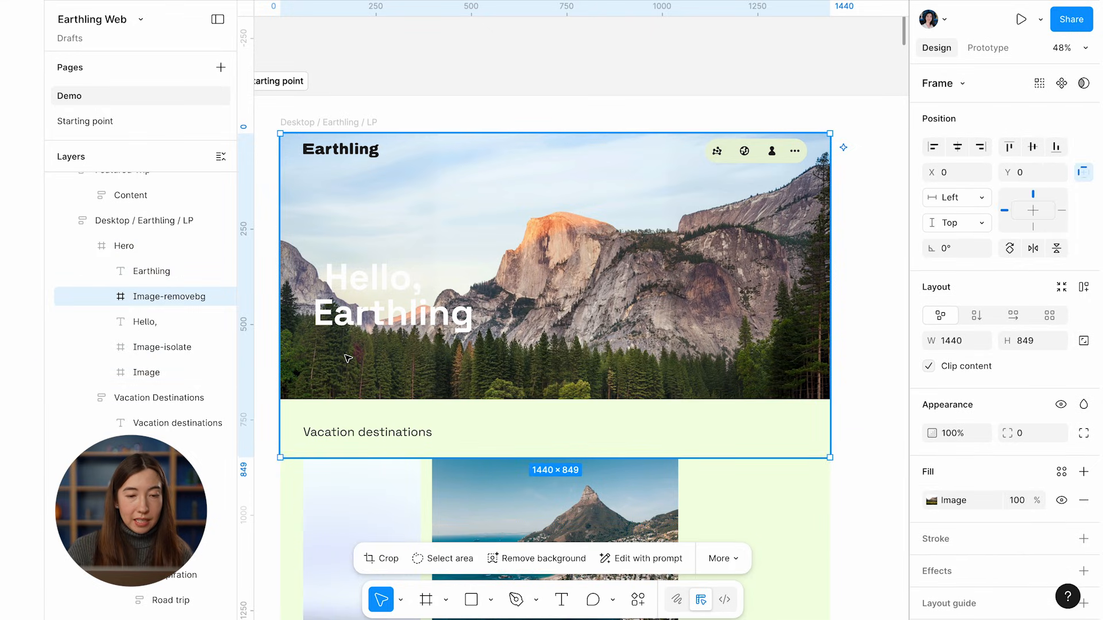
left_click(172, 346)
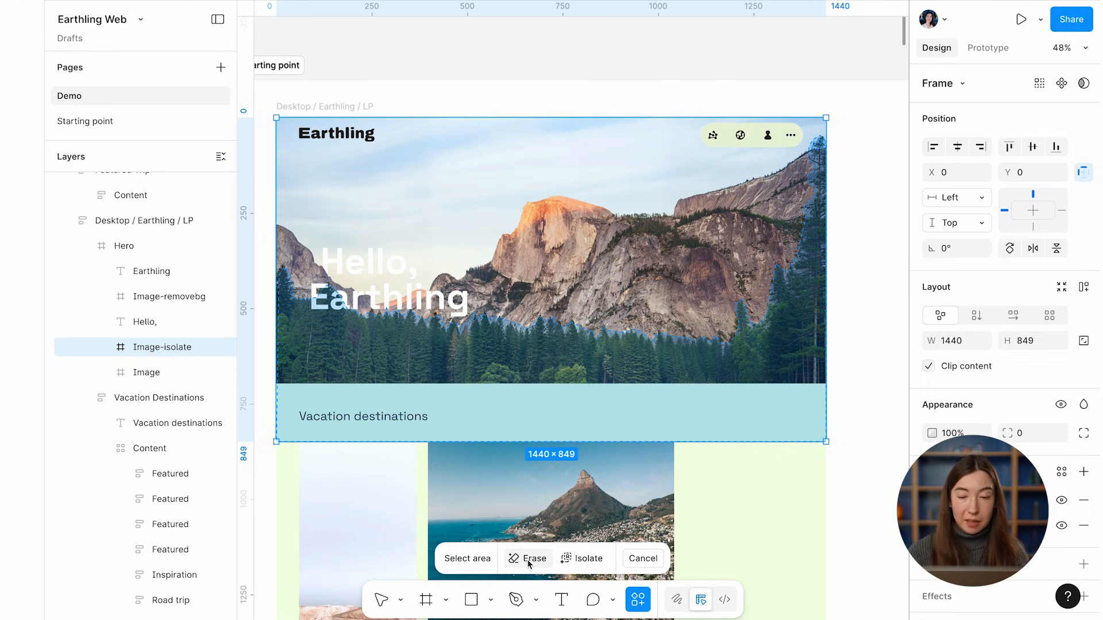
left_click(576, 564)
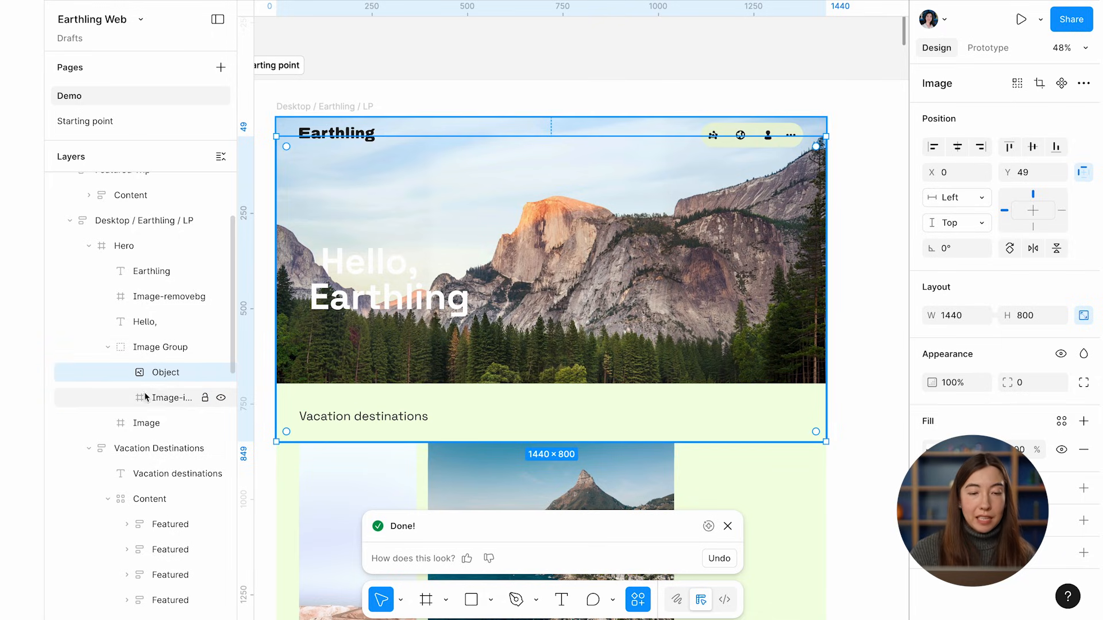
Step: Ungroup the Image Group and delete the leftover Image-isolate layer, keeping the isolated Object
left_click(154, 374)
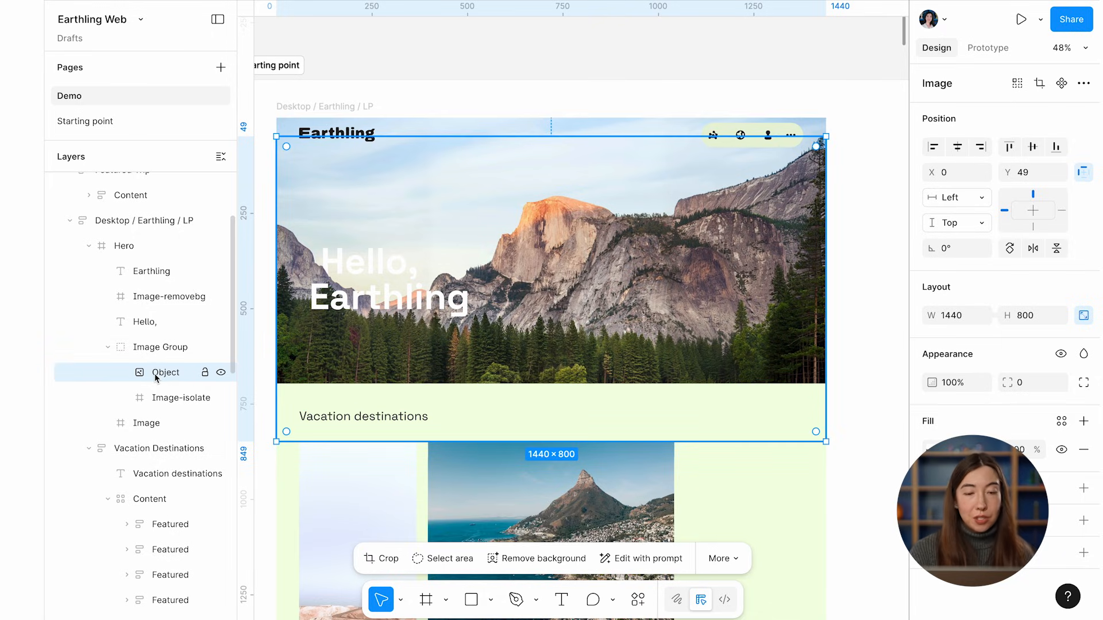
left_click(154, 347)
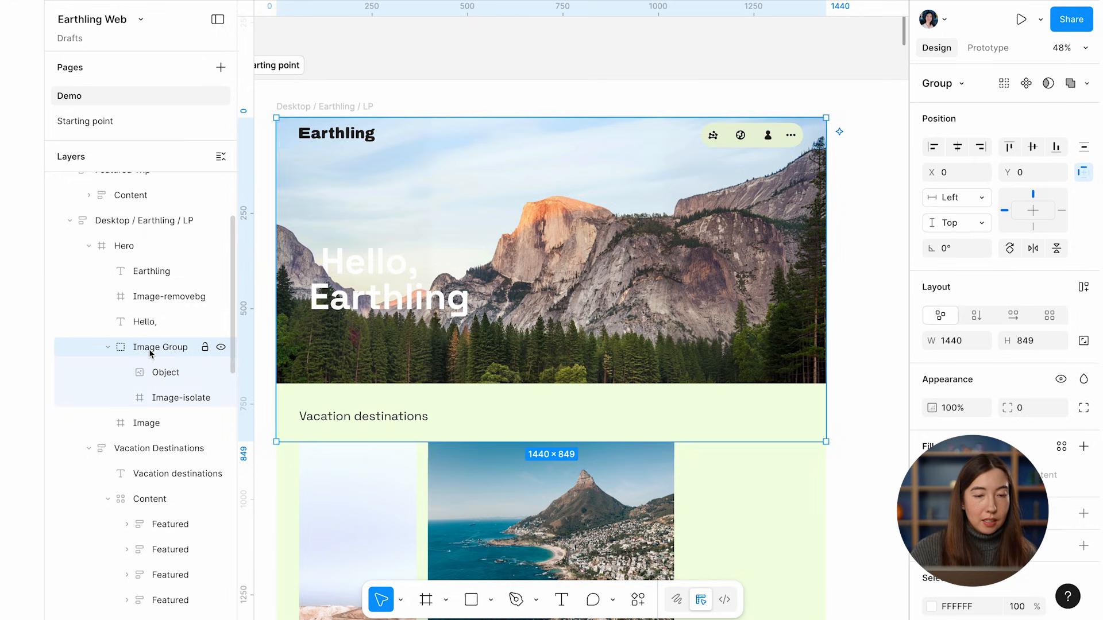
right_click(154, 347)
left_click(185, 304)
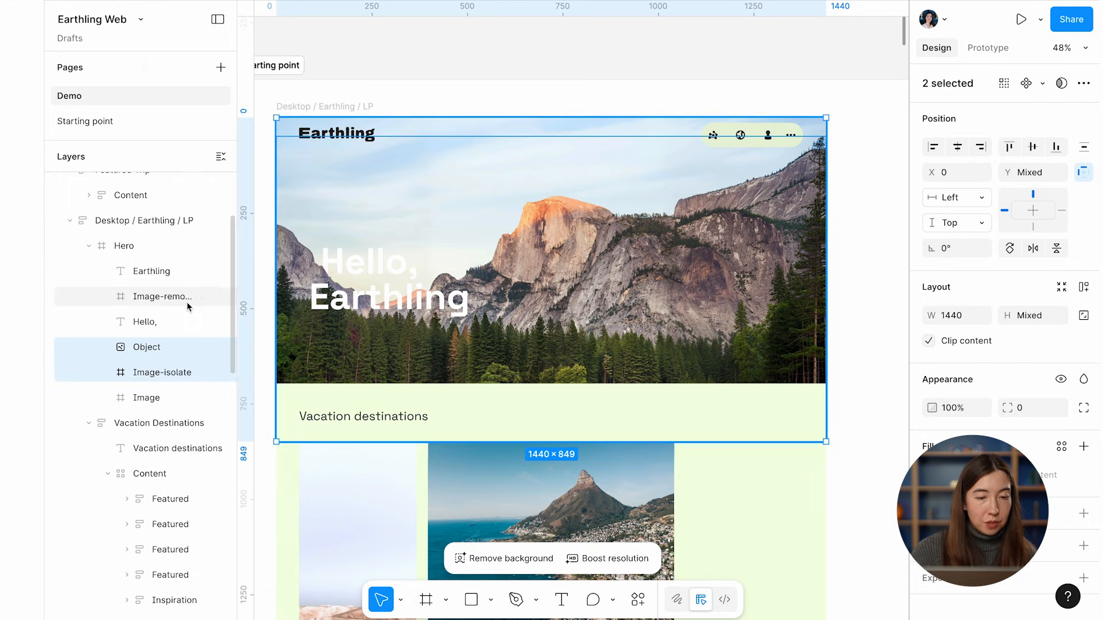
left_click(155, 375)
key("Delete")
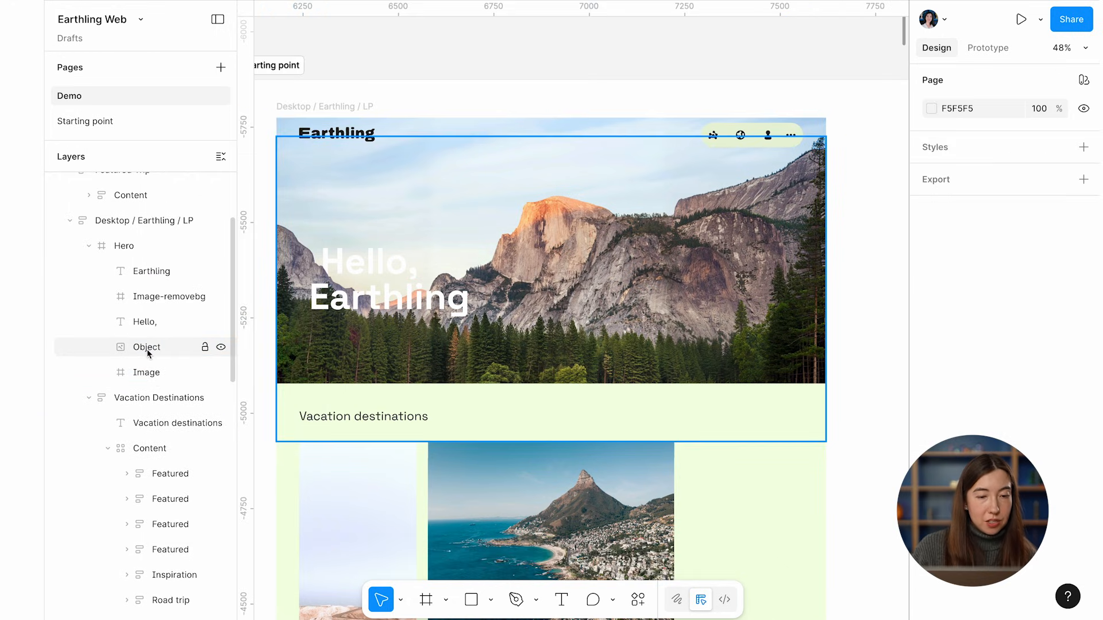
Step: Move the isolated Object layer above the "Earthling" text layer, as the topmost layer of the Hero frame
left_click(154, 348)
left_click_drag(155, 353, 167, 271)
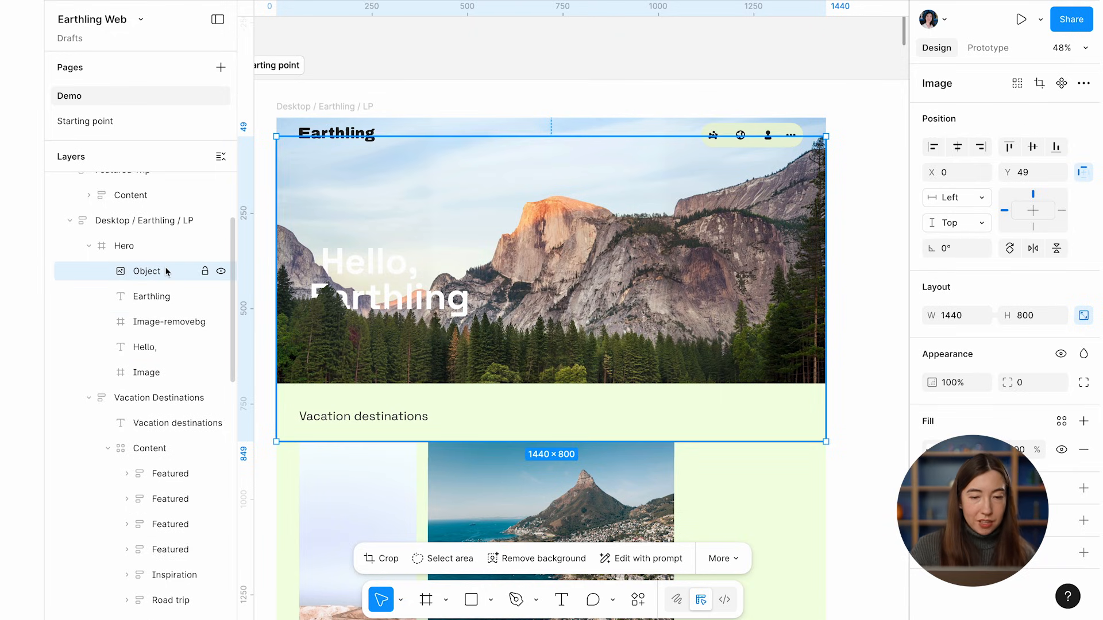
Step: Nudge the "Earthling" text across the hero to X 576, Y 465, so its lower edge meets the trees
left_click(160, 297)
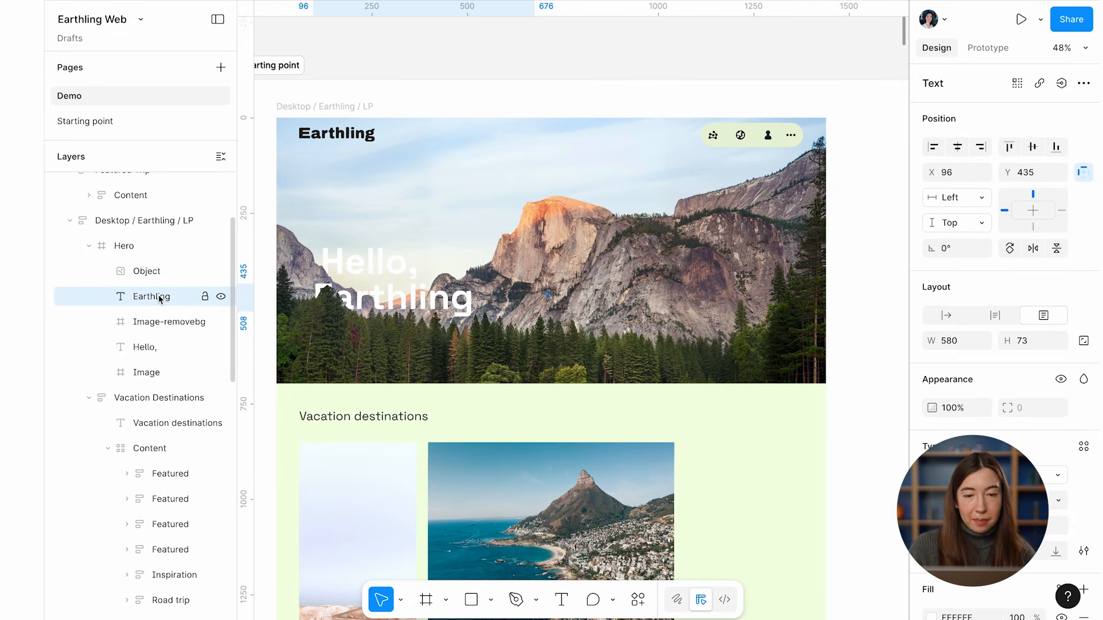
key("shift+Right")
key("shift+Right")
key("shift+Right")
key("shift+Right")
key("shift+Right")
key("shift+Right")
key("shift+Right")
key("shift+Right")
key("shift+Down")
key("shift+Down")
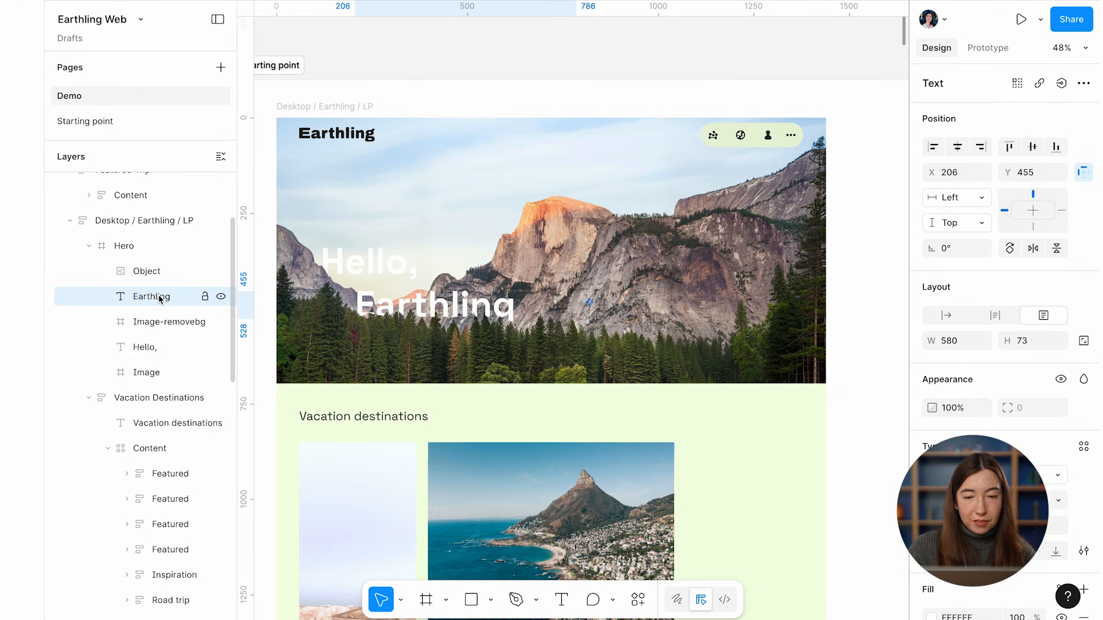
key("shift+Right")
key("shift+Right")
key("shift+Right")
key("shift+Right")
key("shift+Right")
key("shift+Right")
key("shift+Right")
key("shift+Right")
key("shift+Right")
key("shift+Right")
key("shift+Right")
key("shift+Right")
key("shift+Right")
key("shift+Right")
key("shift+Right")
key("shift+Right")
key("shift+Right")
key("shift+Right")
key("shift+Right")
key("shift+Right")
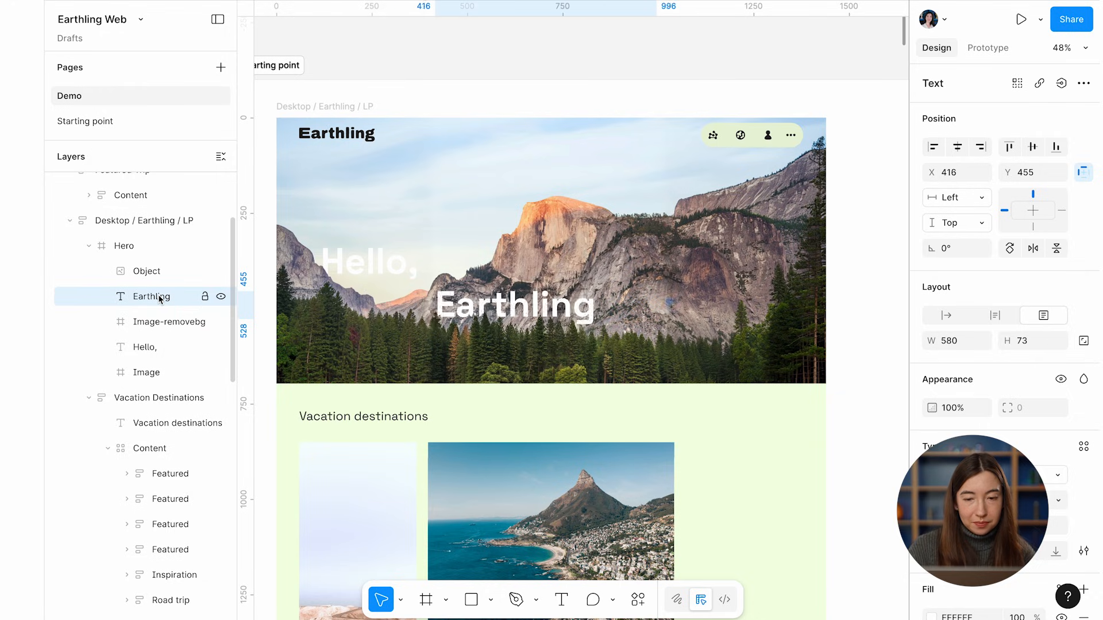
key("shift+Right")
key("shift+Right")
key("shift+Right")
key("shift+Right")
key("shift+Right")
key("shift+Right")
key("shift+Right")
key("shift+Right")
key("shift+Right")
key("shift+Right")
key("shift+Right")
key("shift+Down")
key("shift+Down")
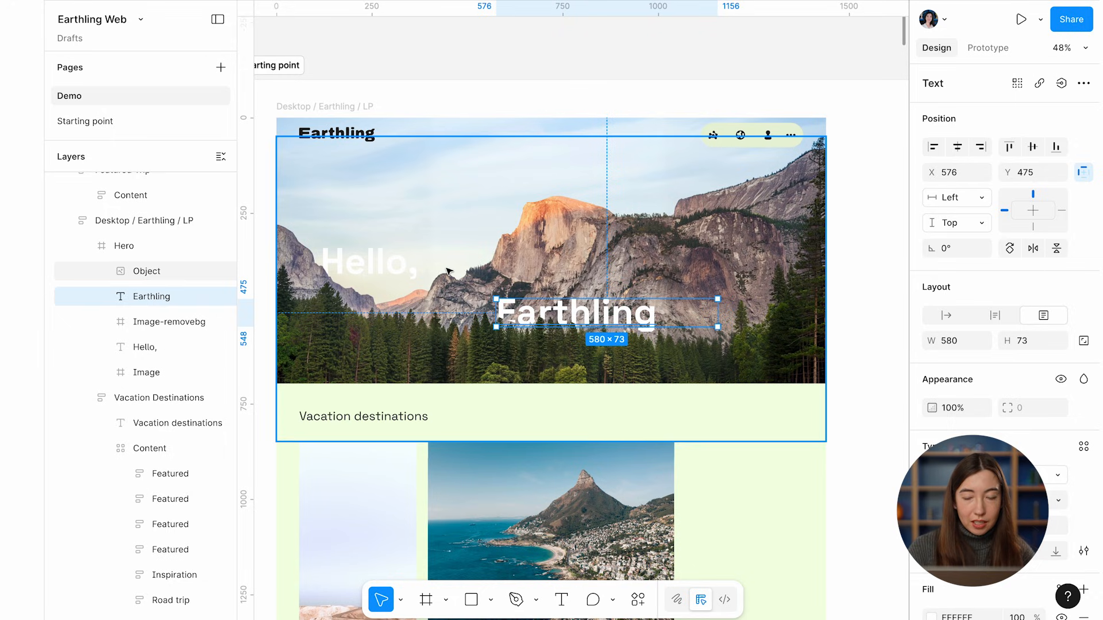
key("shift+Up")
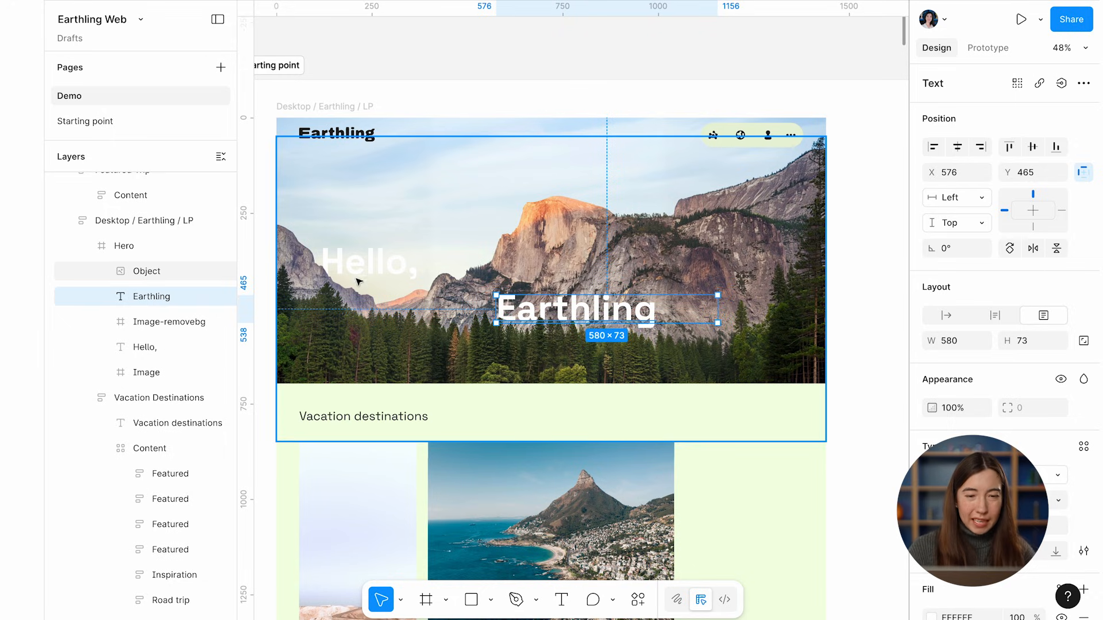
Step: Change the "Hello," text fill to the dark page color 202020
left_click(157, 348)
scroll(1003, 345, "down", 3)
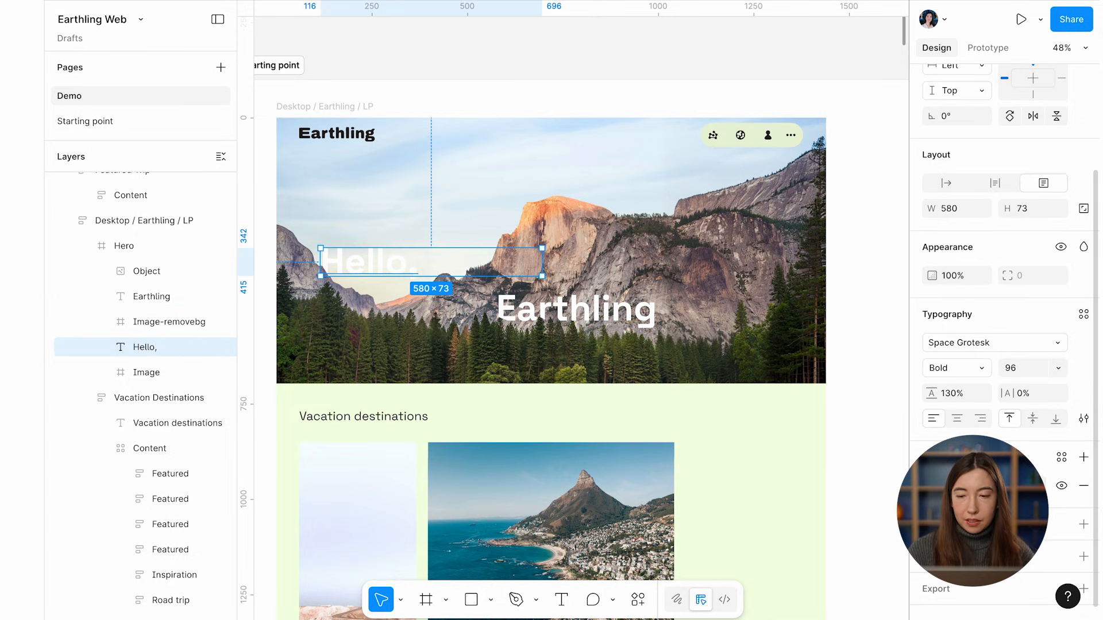
left_click(932, 486)
left_click(738, 576)
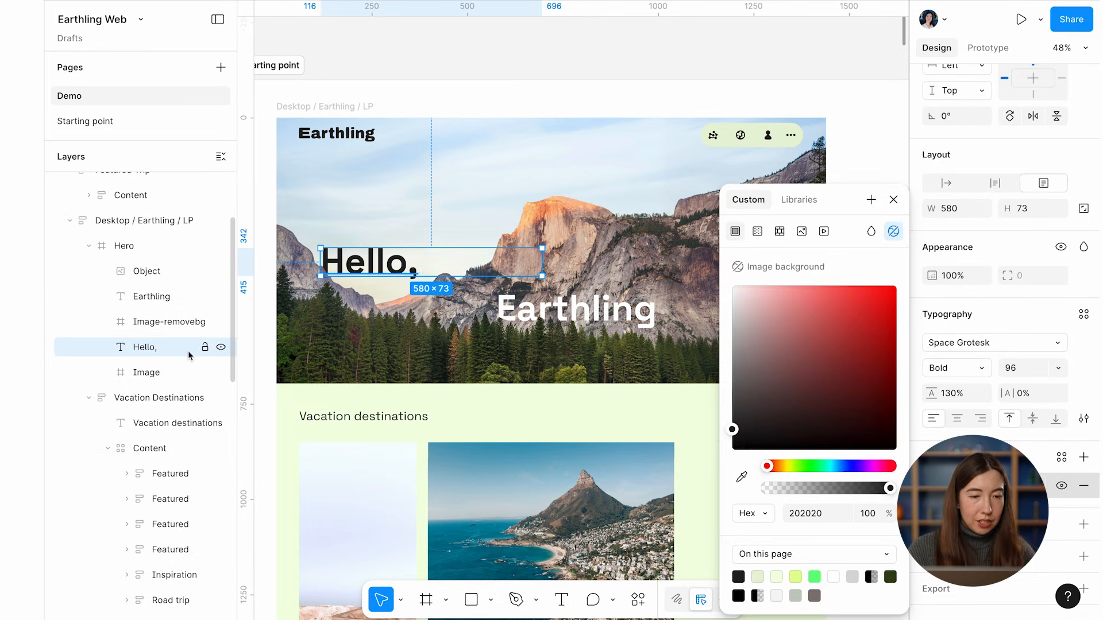
Step: Change the "Earthling" text fill to the lime page color E4FF97 and deselect it
left_click(164, 296)
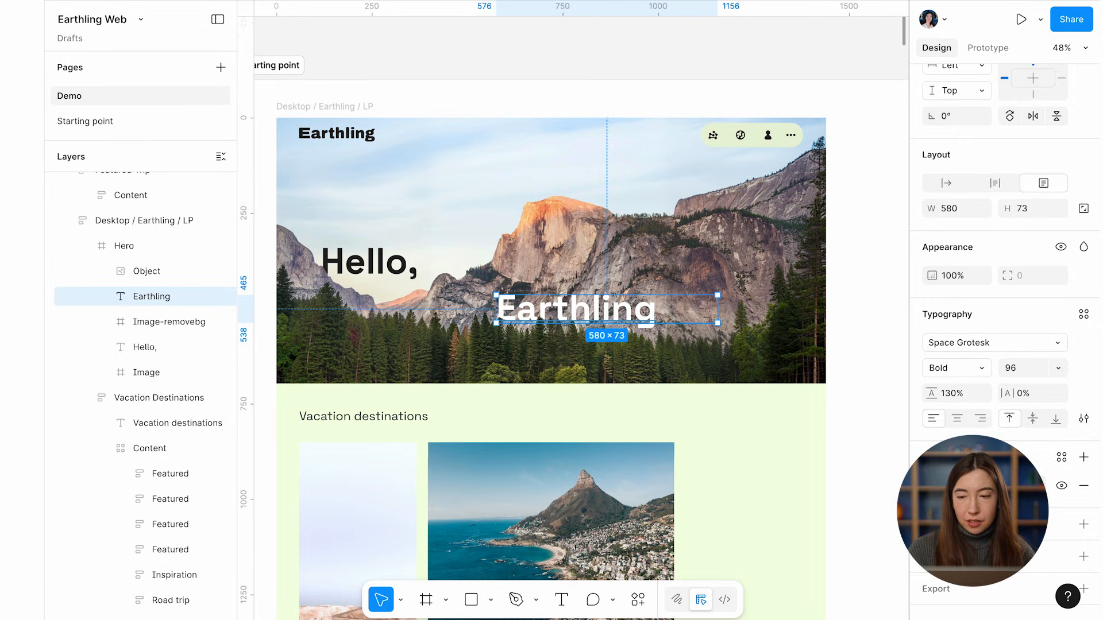
left_click(931, 486)
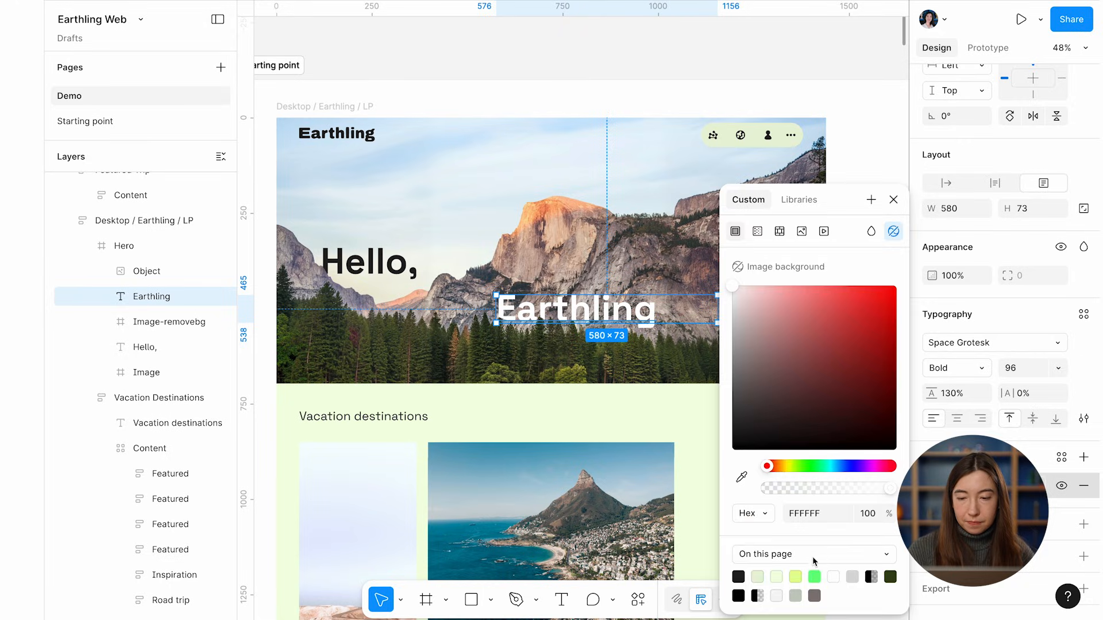
left_click(795, 576)
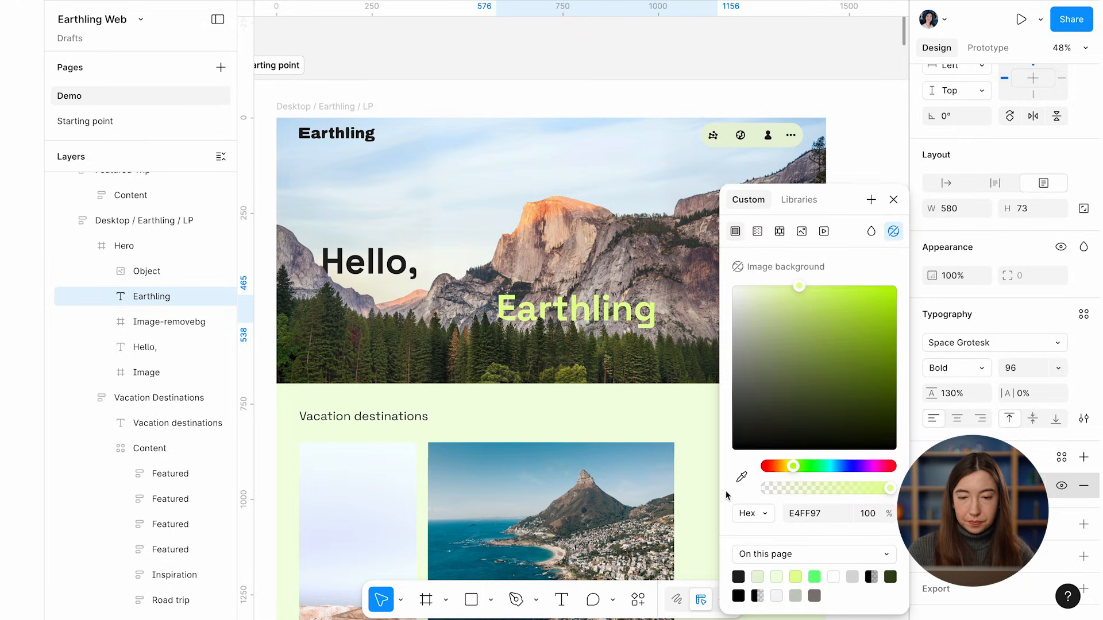
left_click(683, 68)
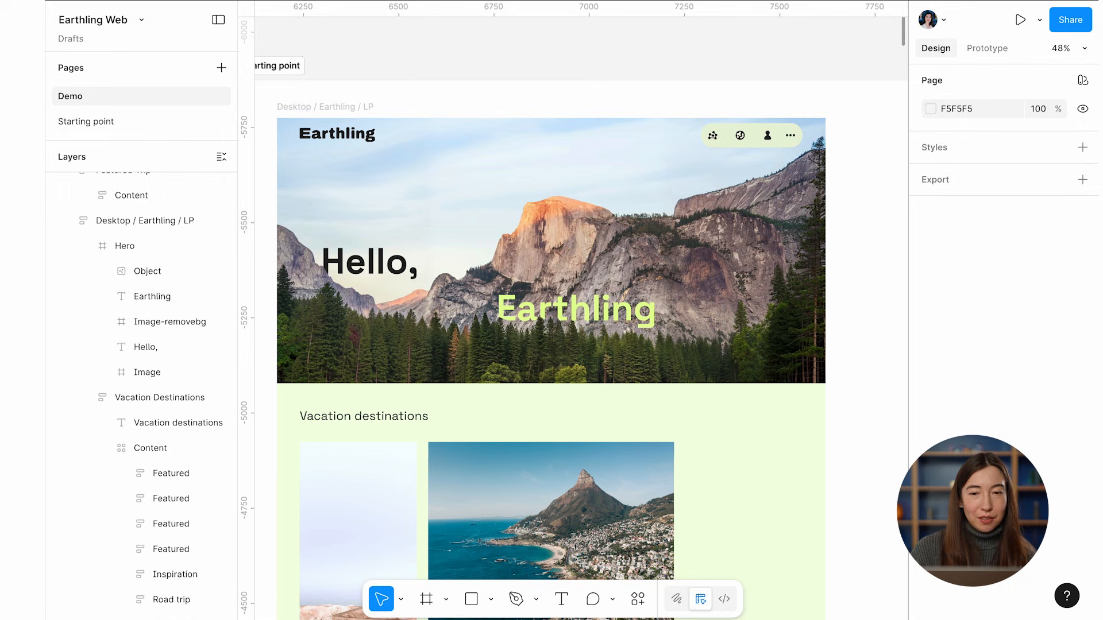
Step: Open the prototype presentation to preview the landing page
left_click(1019, 20)
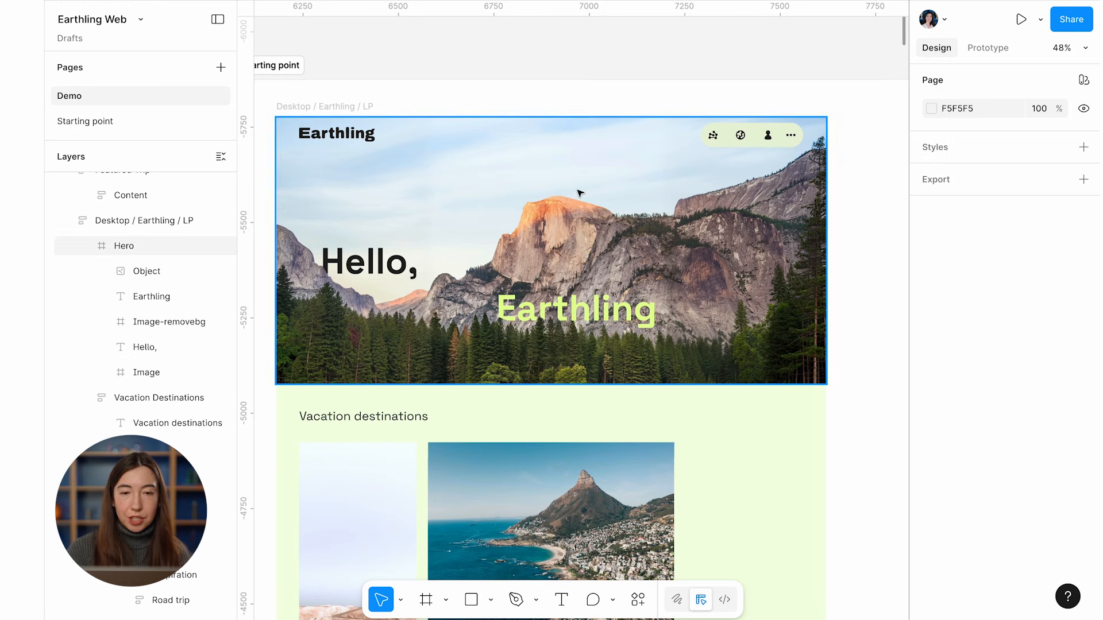
Step: Add an effect to the Desktop/Nav bar at the head of the hero and set its type to Glass
left_click(520, 142)
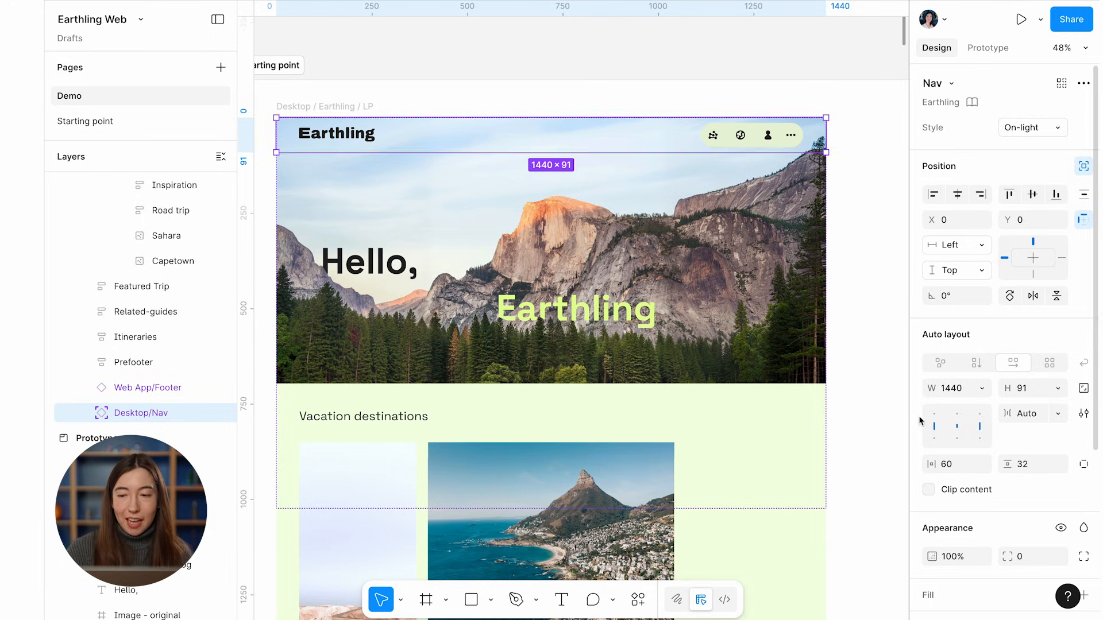
scroll(945, 450, "down", 5)
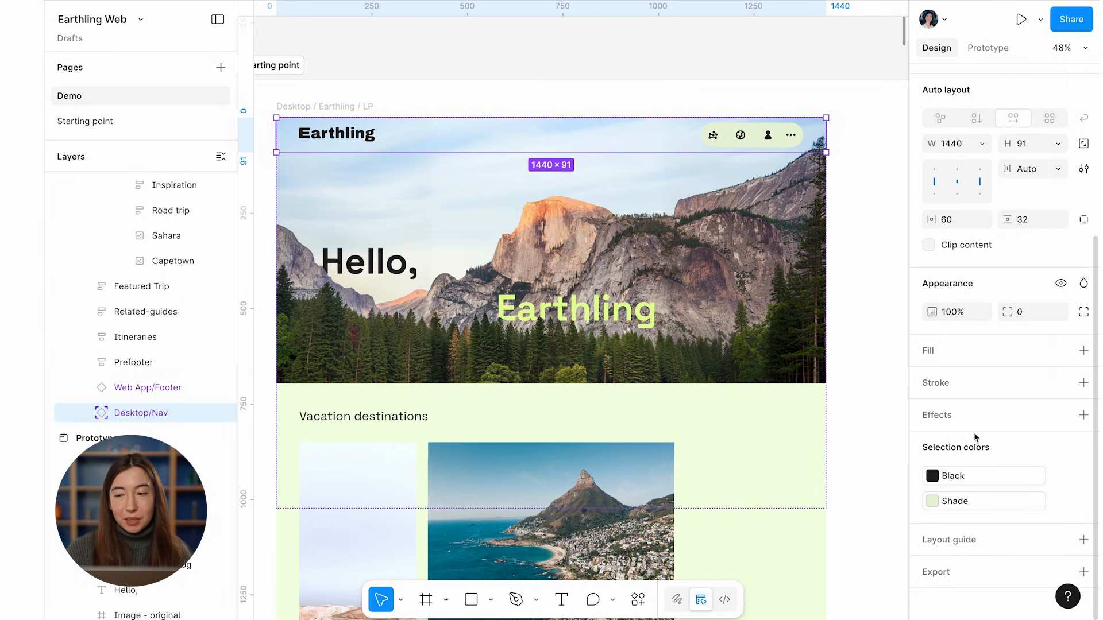
left_click(1083, 415)
left_click(796, 415)
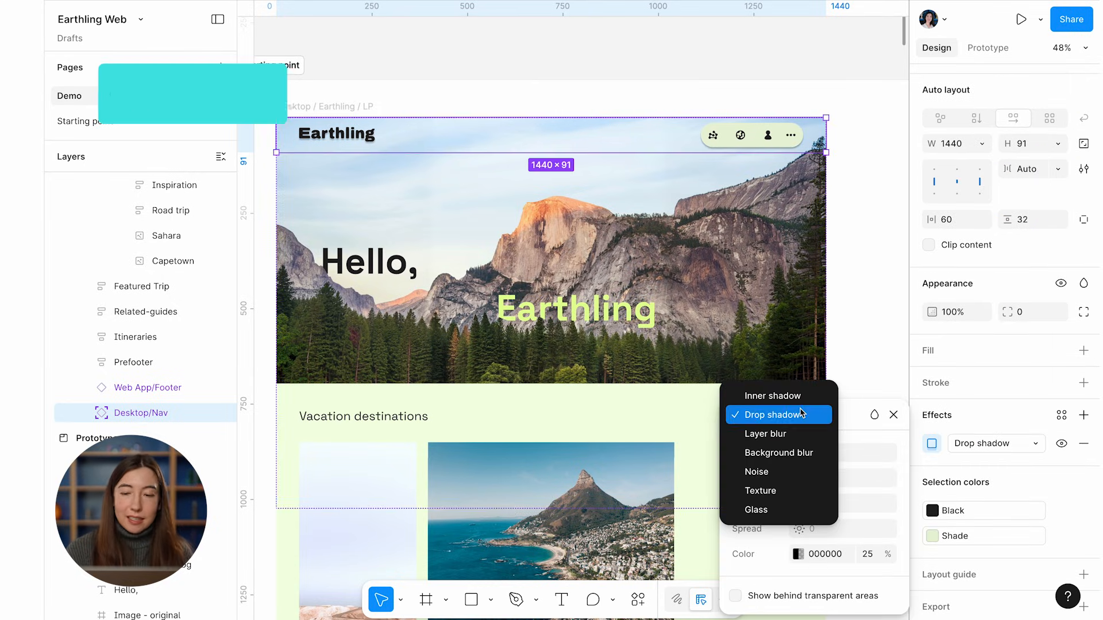
left_click(773, 510)
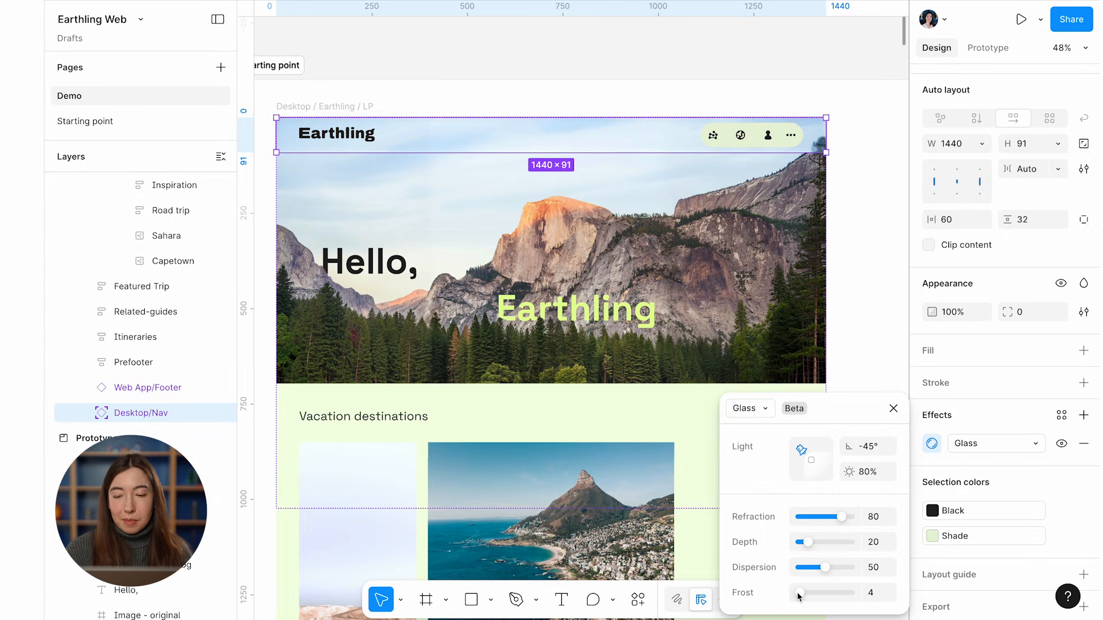
Step: Set the navigation bar's glass effect to Frost 11 and Dispersion 96, then deselect the bar
left_click_drag(799, 598, 850, 569)
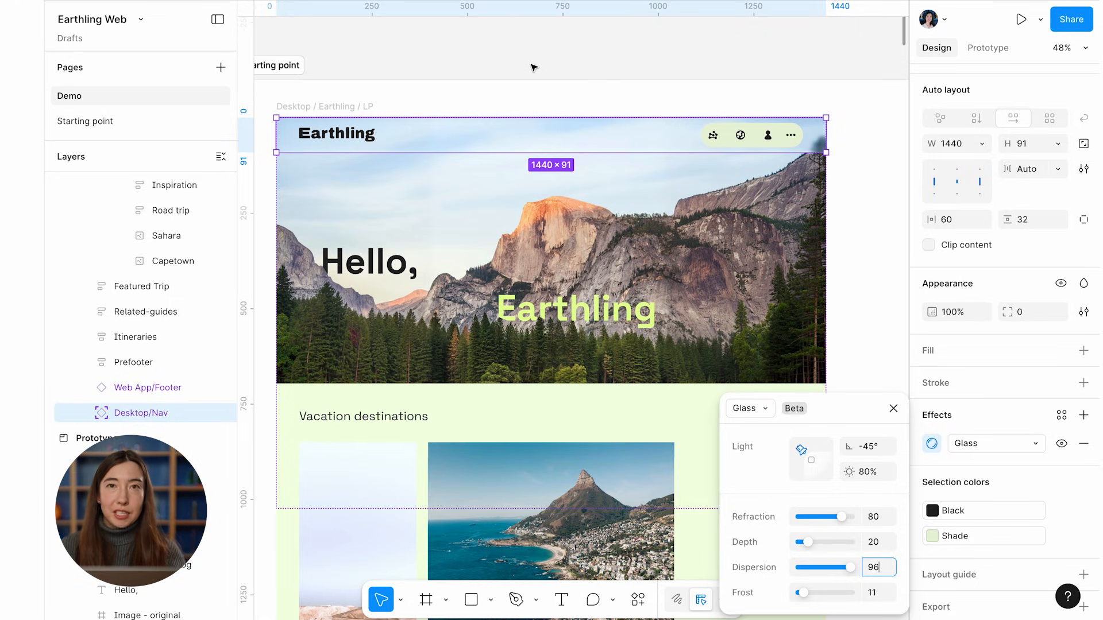
left_click(448, 98)
Step: Turn on content clipping for the Desktop / Earthling / LP frame and set its scroll overflow to Vertical
scroll(402, 101, "down", 1)
left_click(366, 106)
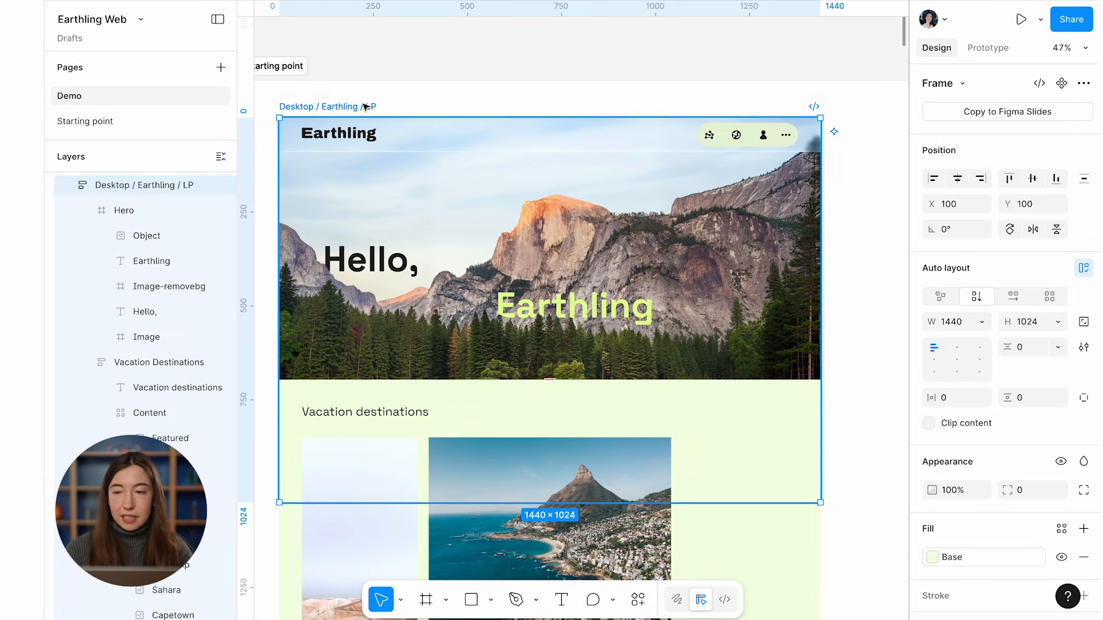
left_click(929, 424)
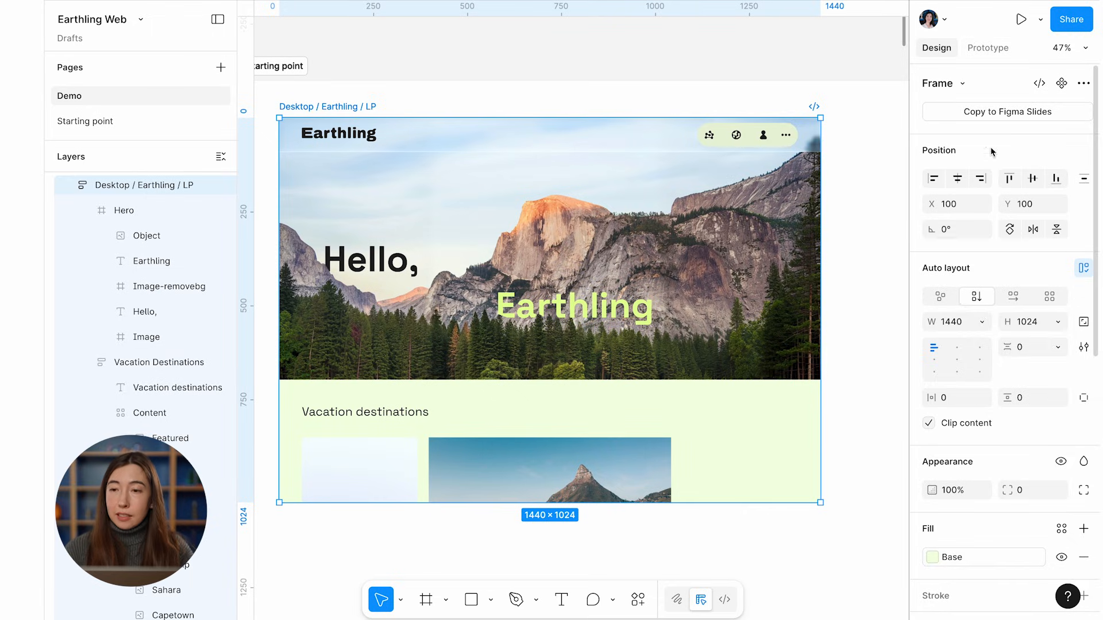
left_click(987, 48)
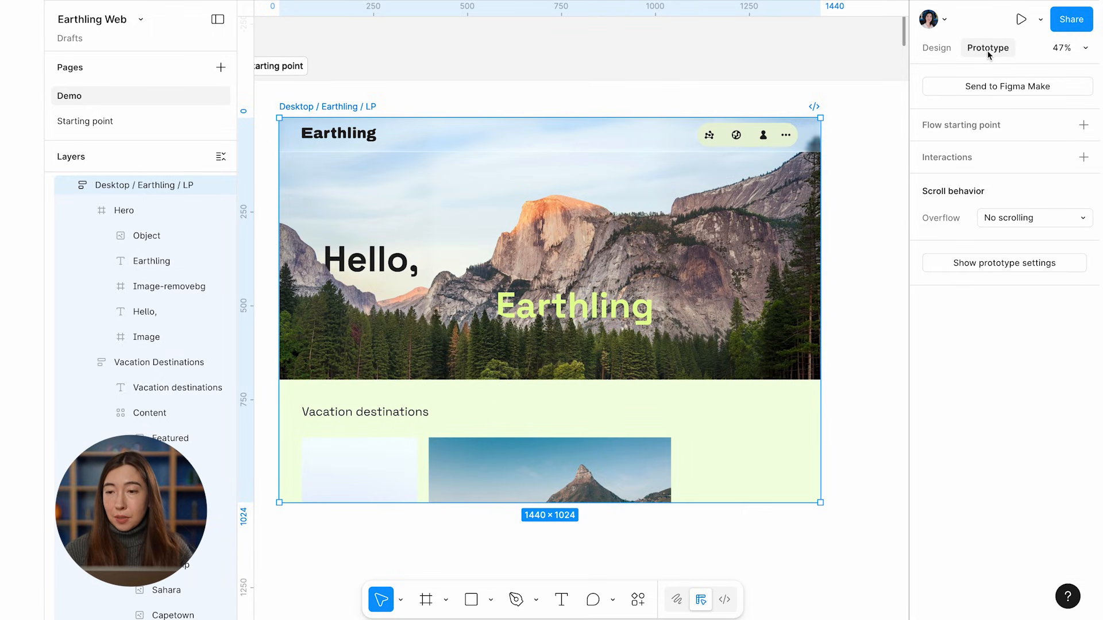
left_click(1057, 219)
left_click(967, 254)
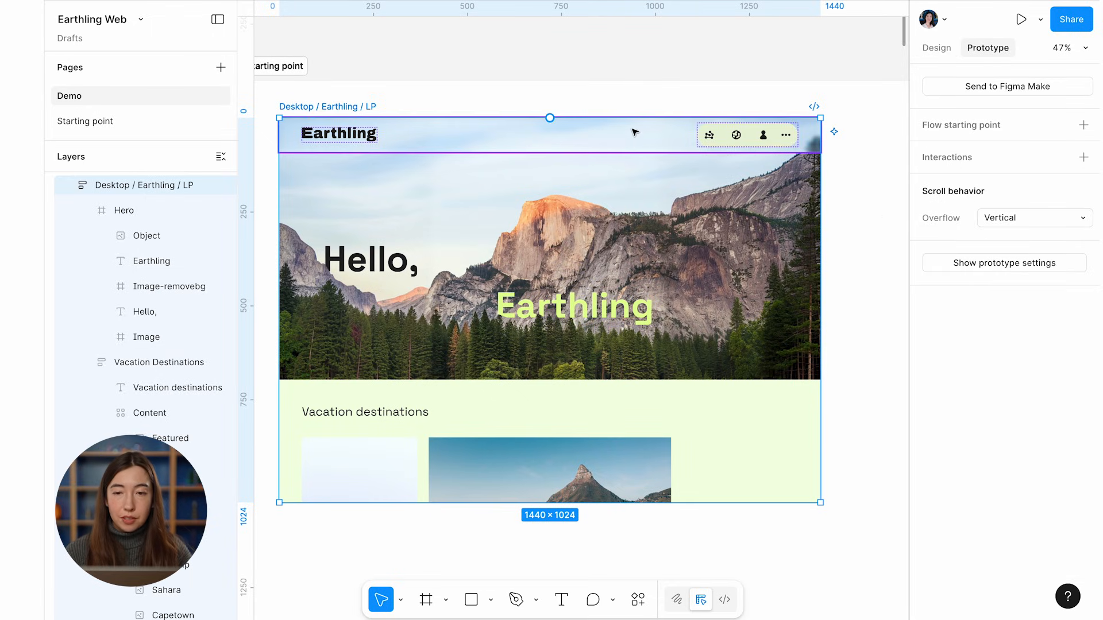
Step: Bring the Desktop/Nav bar to the front and set its scroll position to Sticky
left_click(618, 143)
right_click(616, 143)
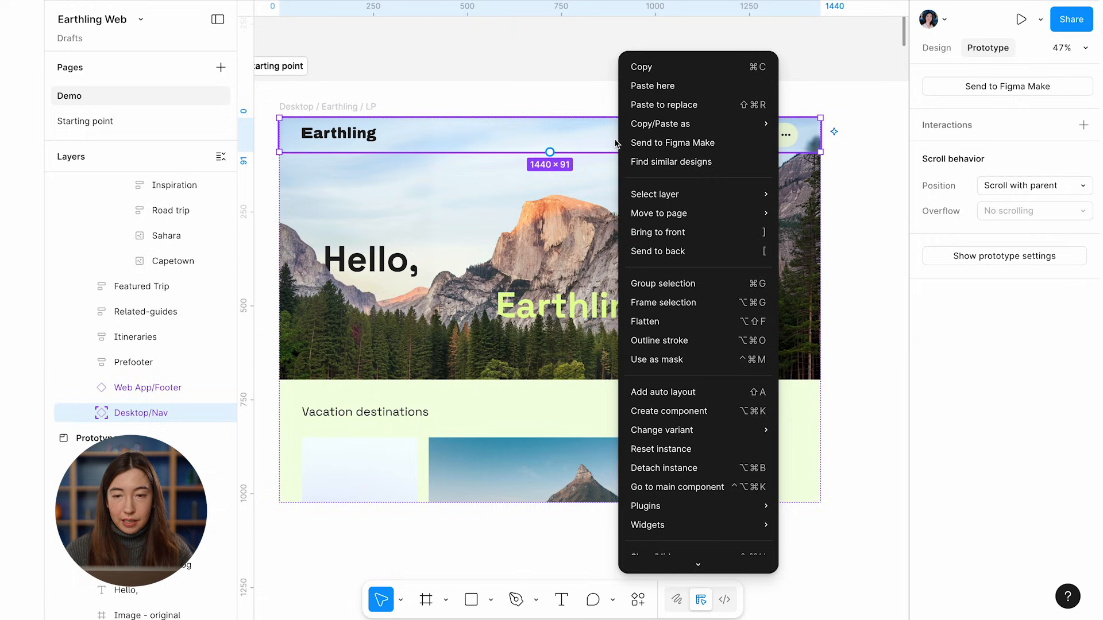
left_click(655, 233)
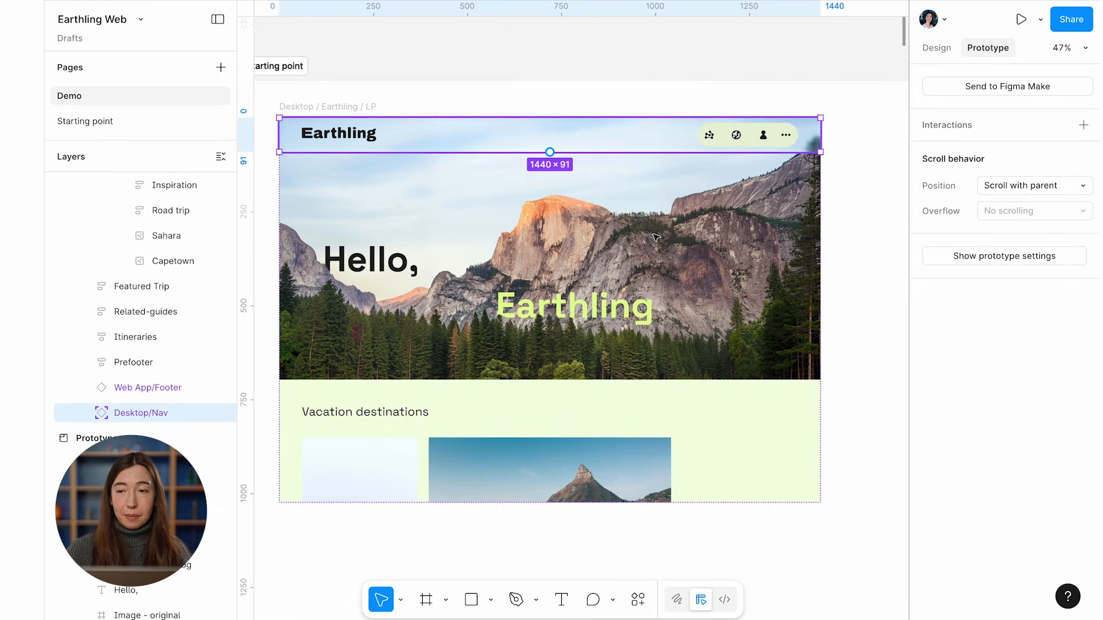
left_click(1014, 194)
left_click(1011, 227)
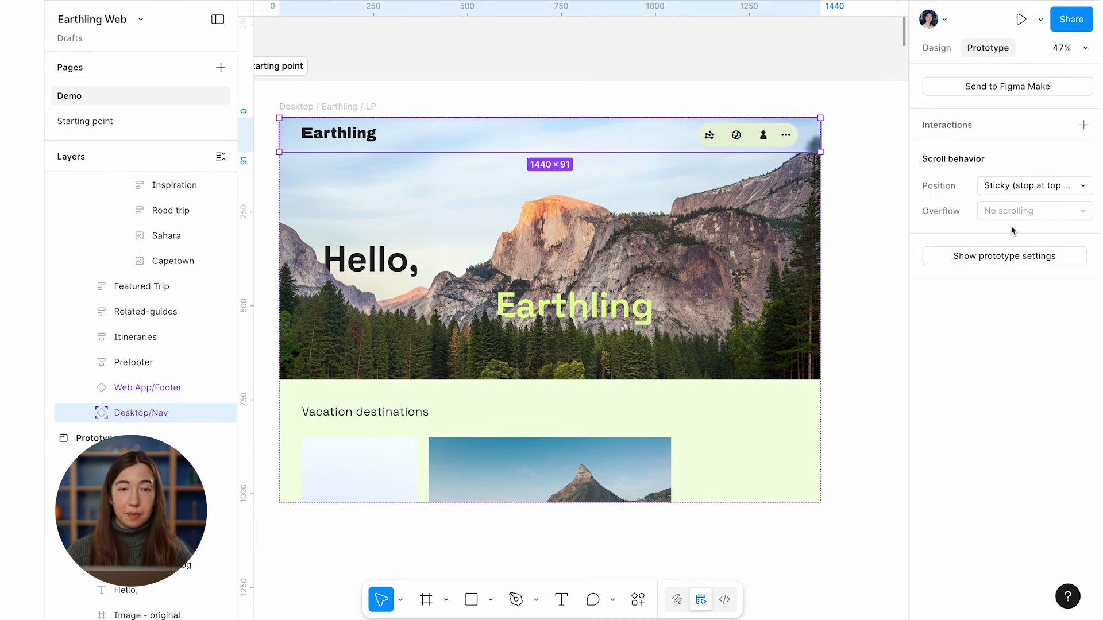
Step: Present the Desktop / Earthling / LP frame and scroll through the page to check the sticky glass navigation bar
left_click(433, 108)
left_click(374, 107)
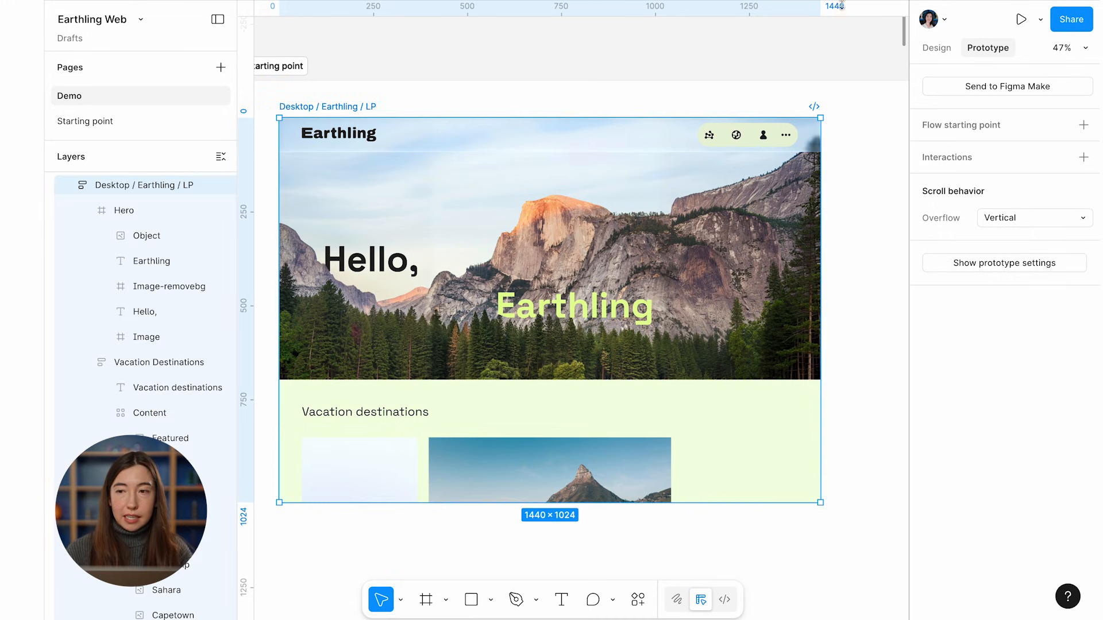
left_click(1014, 19)
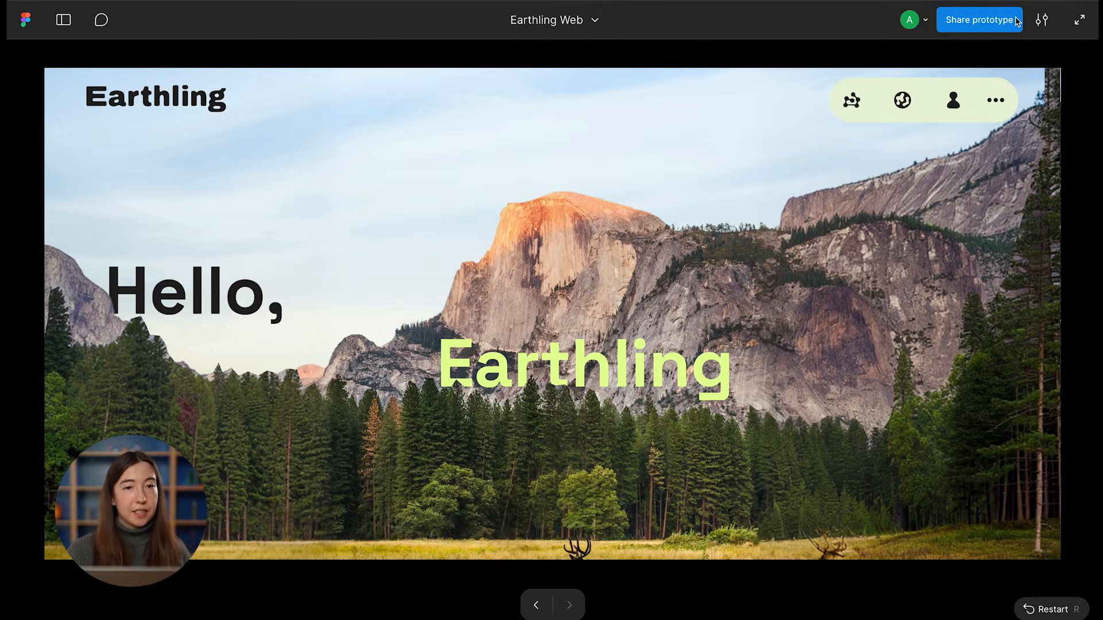
scroll(889, 263, "down", 5)
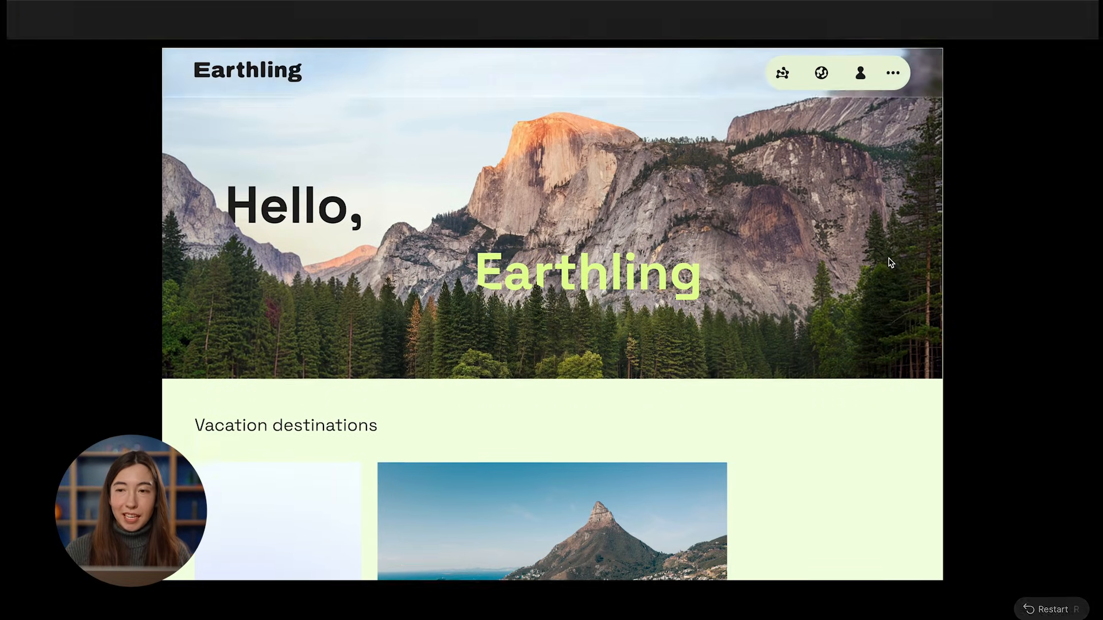
scroll(889, 263, "down", 5)
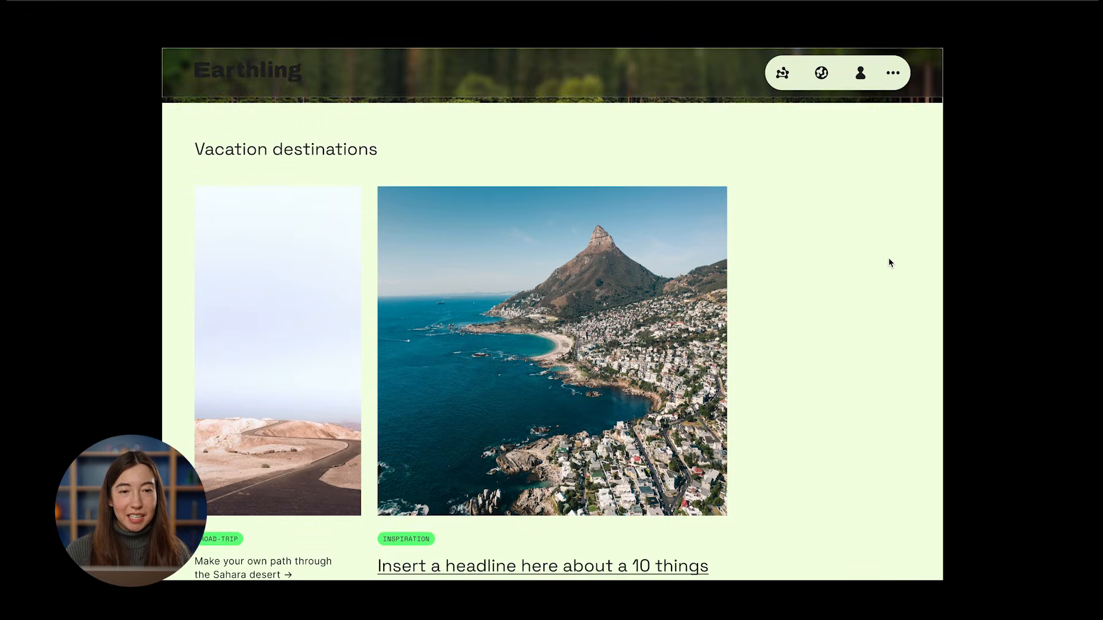
scroll(889, 263, "down", 5)
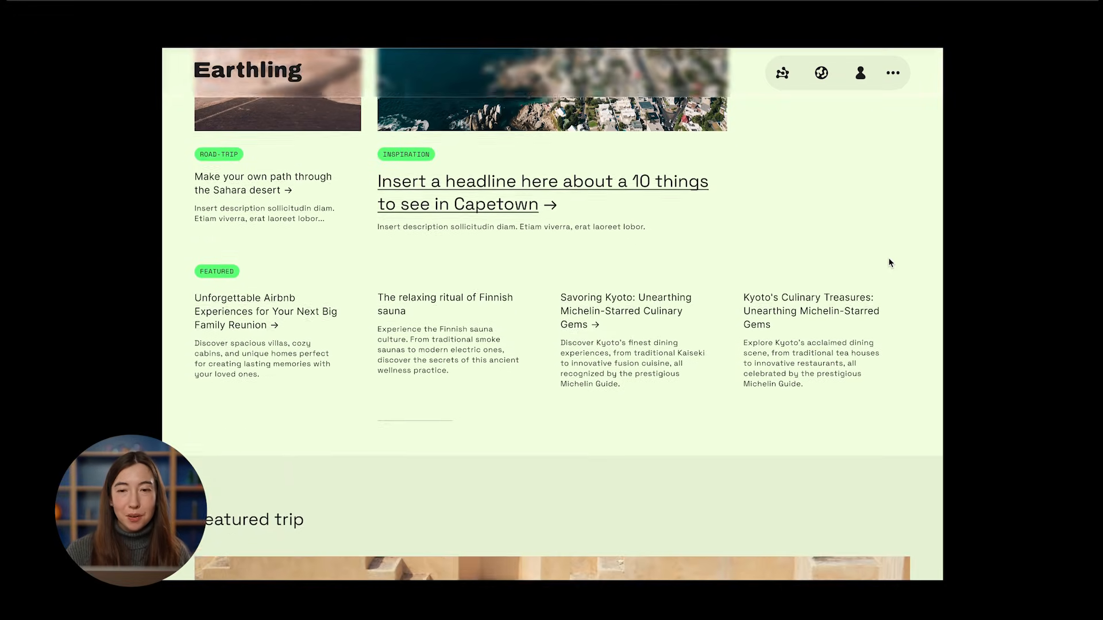
scroll(889, 263, "down", 5)
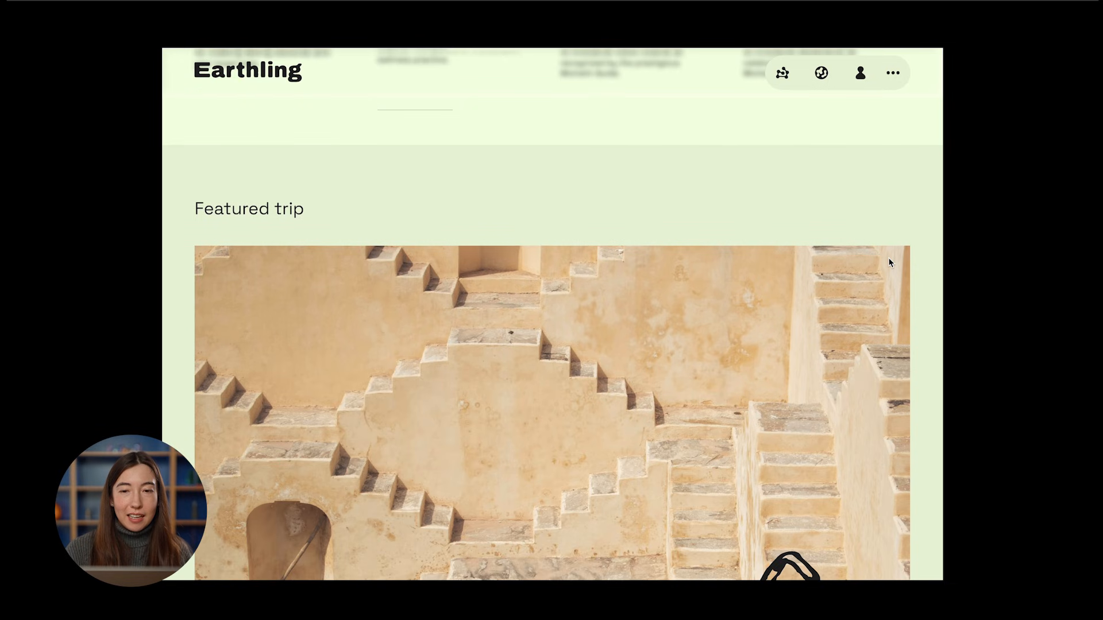
scroll(889, 263, "down", 5)
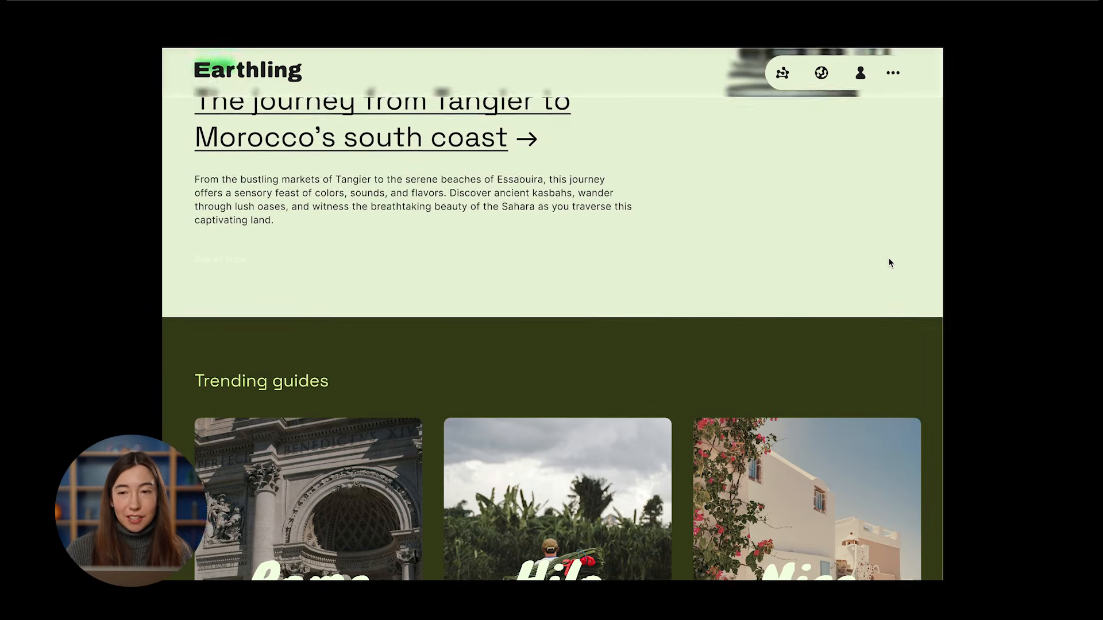
scroll(889, 264, "down", 7)
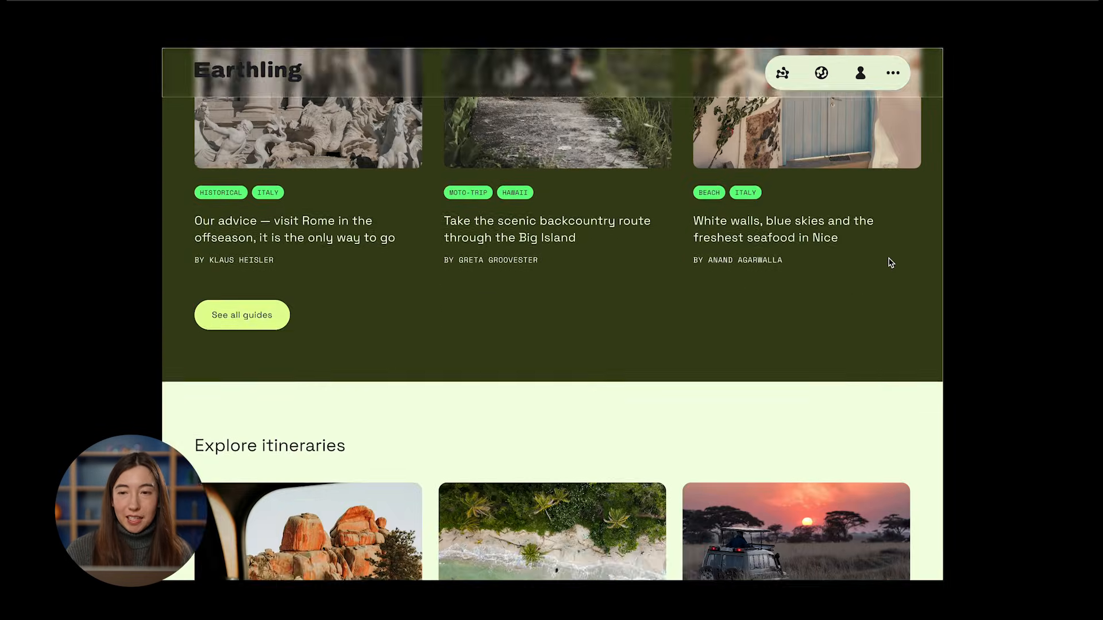
scroll(889, 264, "up", 5)
scroll(889, 263, "up", 15)
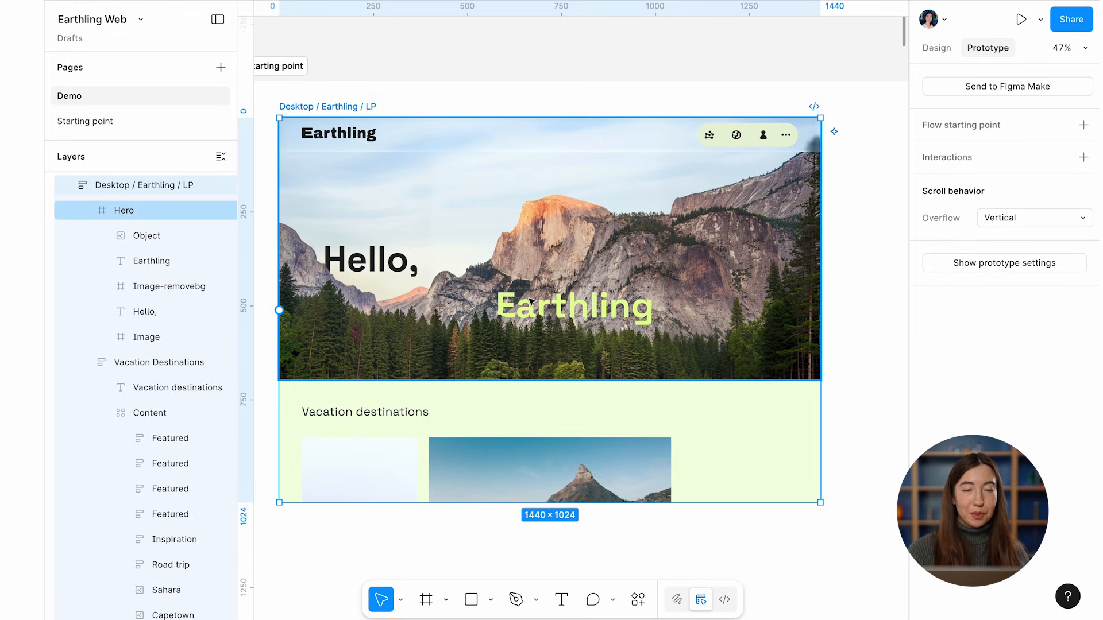
Step: Turn off content clipping for the Desktop / Earthling / LP frame and deselect it
key("Escape")
left_click(937, 47)
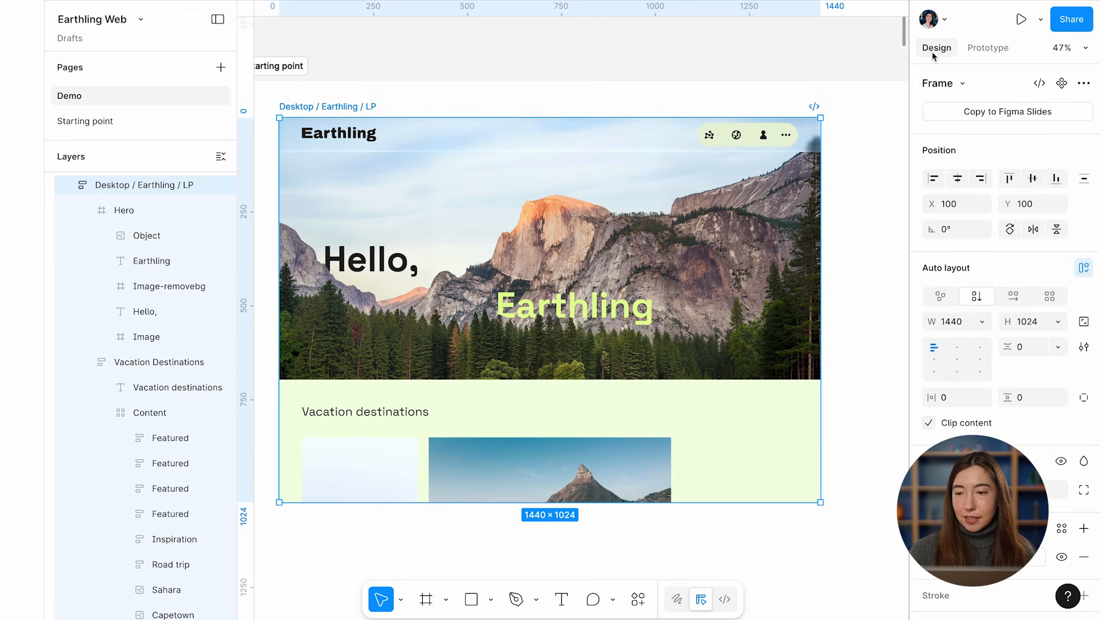
left_click(929, 423)
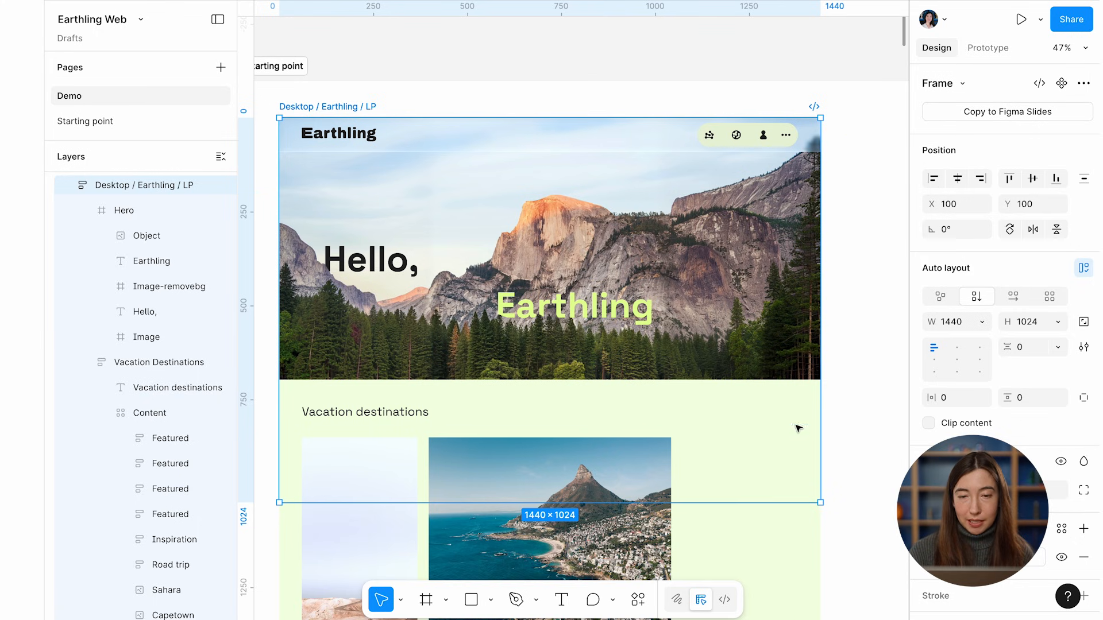
scroll(722, 446, "down", 3)
scroll(723, 447, "down", 3)
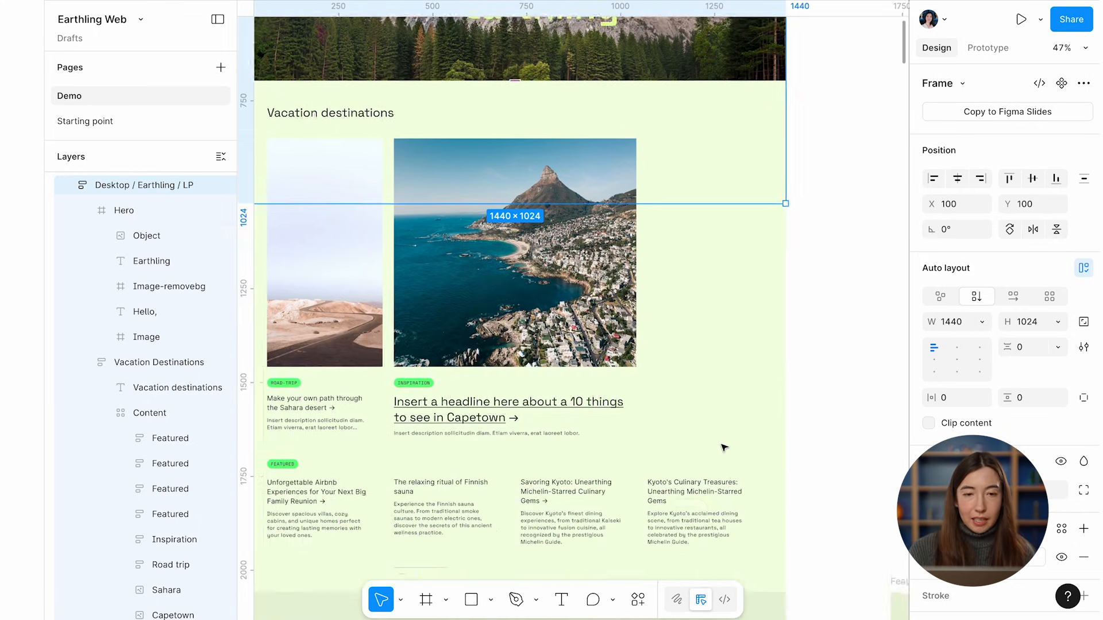
left_click(849, 308)
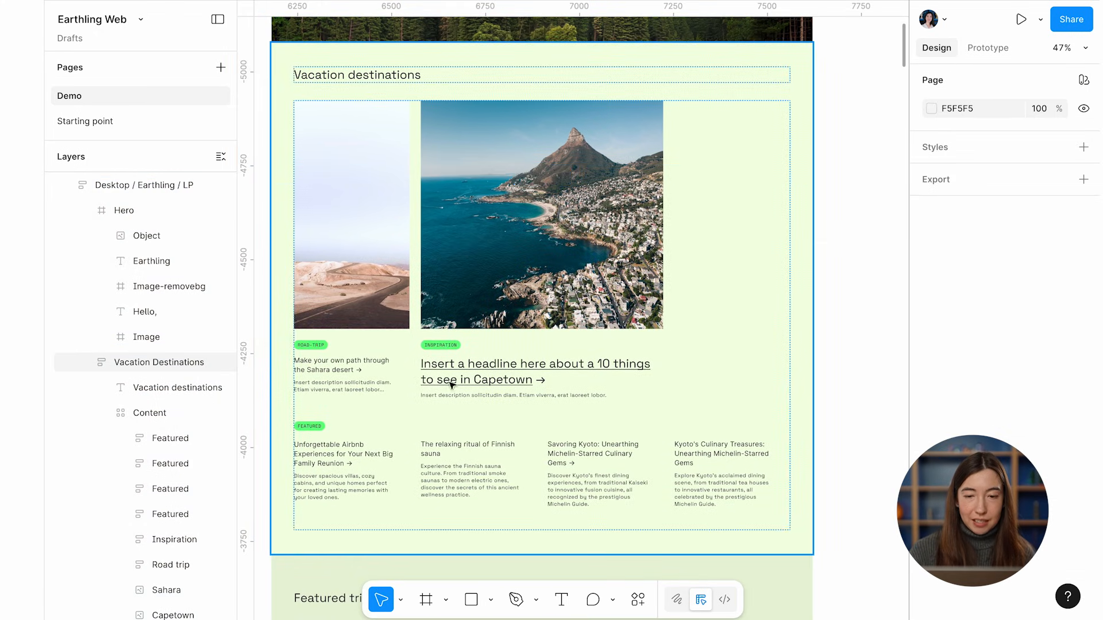
Step: Place the waterfall image in the empty area of the Vacation destinations grid, spanning 2 columns and 2 rows, with the Tag and Text block beneath it
double_click(517, 284)
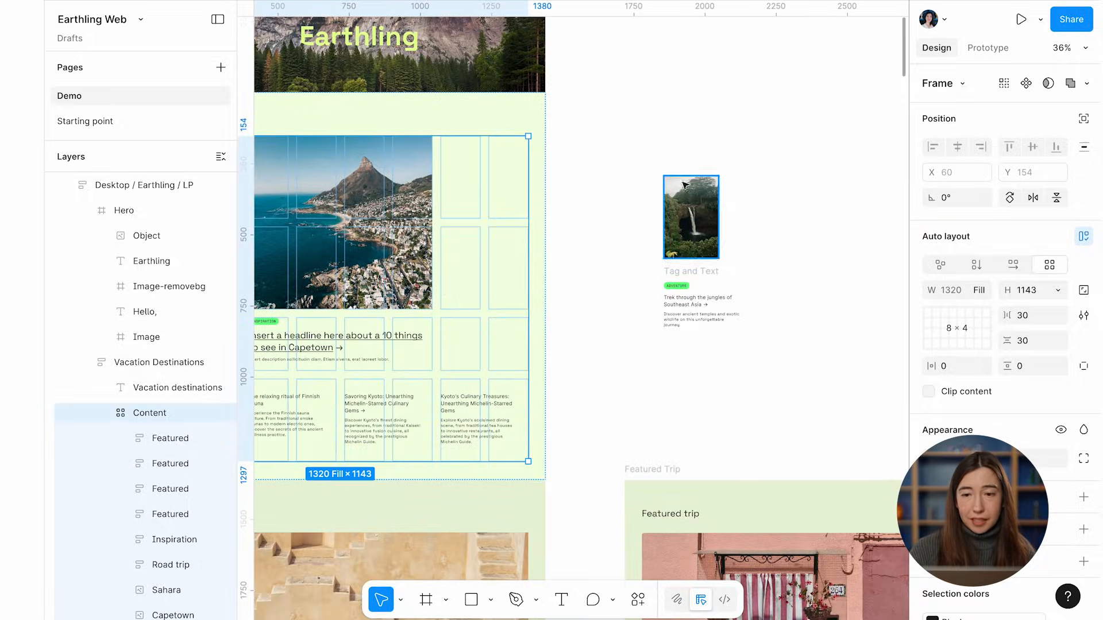
scroll(630, 271, "left", 3)
scroll(666, 247, "down", 2)
scroll(666, 247, "left", 2)
left_click_drag(799, 183, 581, 143)
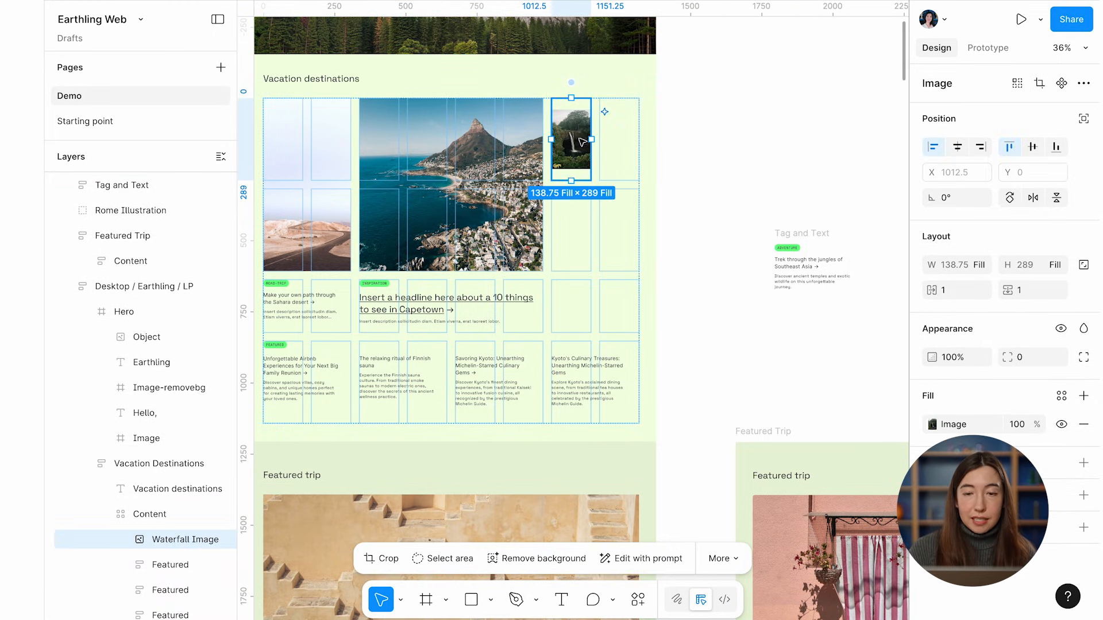
left_click_drag(591, 140, 640, 147)
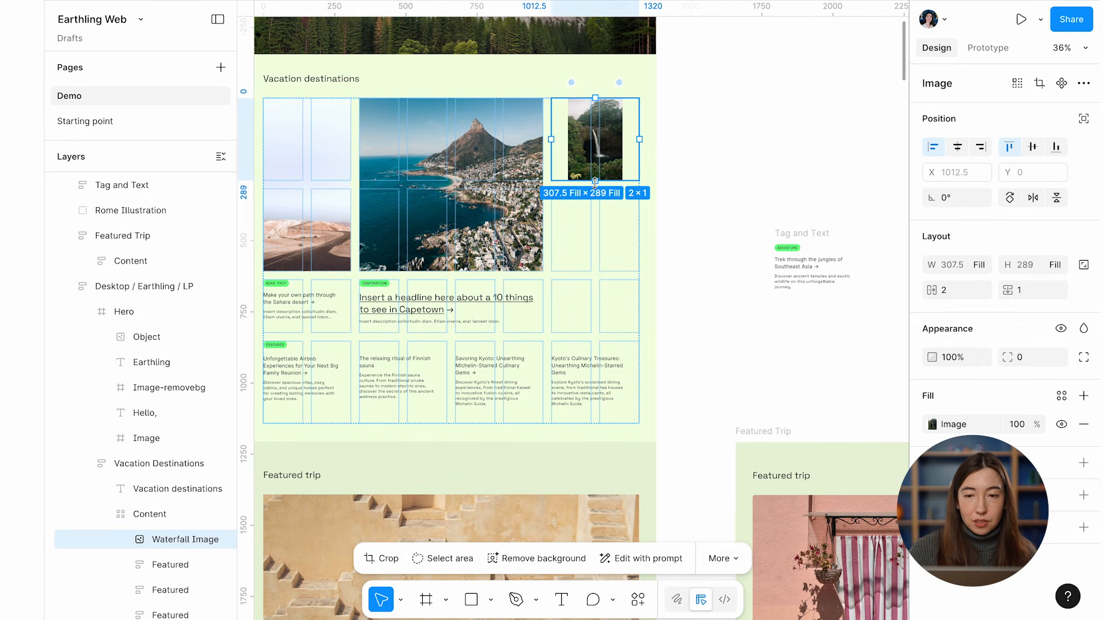
left_click_drag(596, 185, 595, 271)
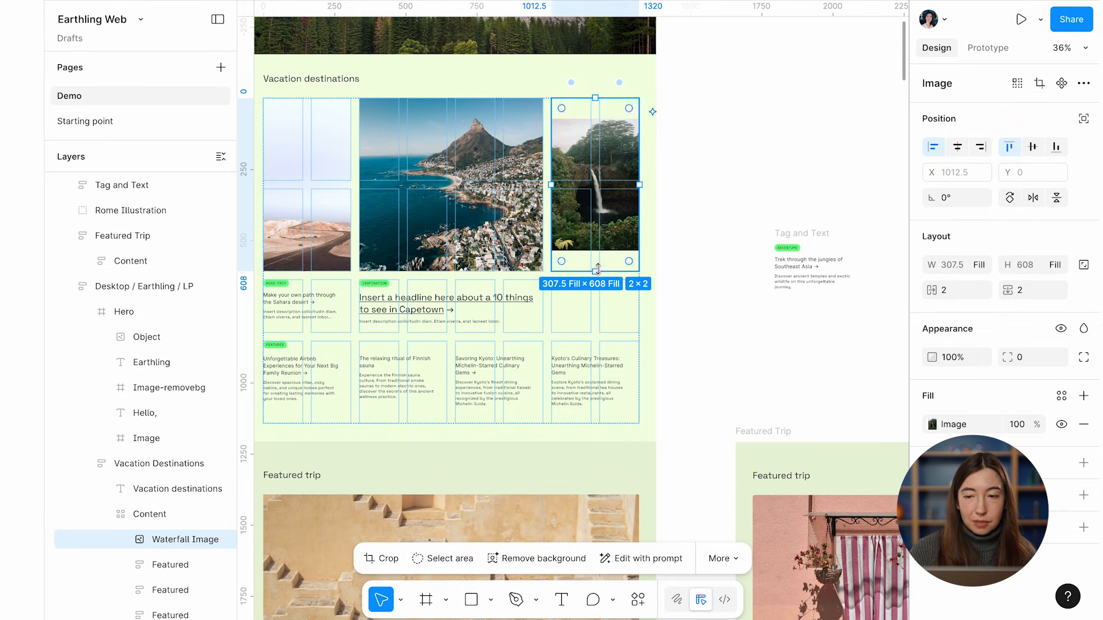
left_click_drag(787, 236, 576, 292)
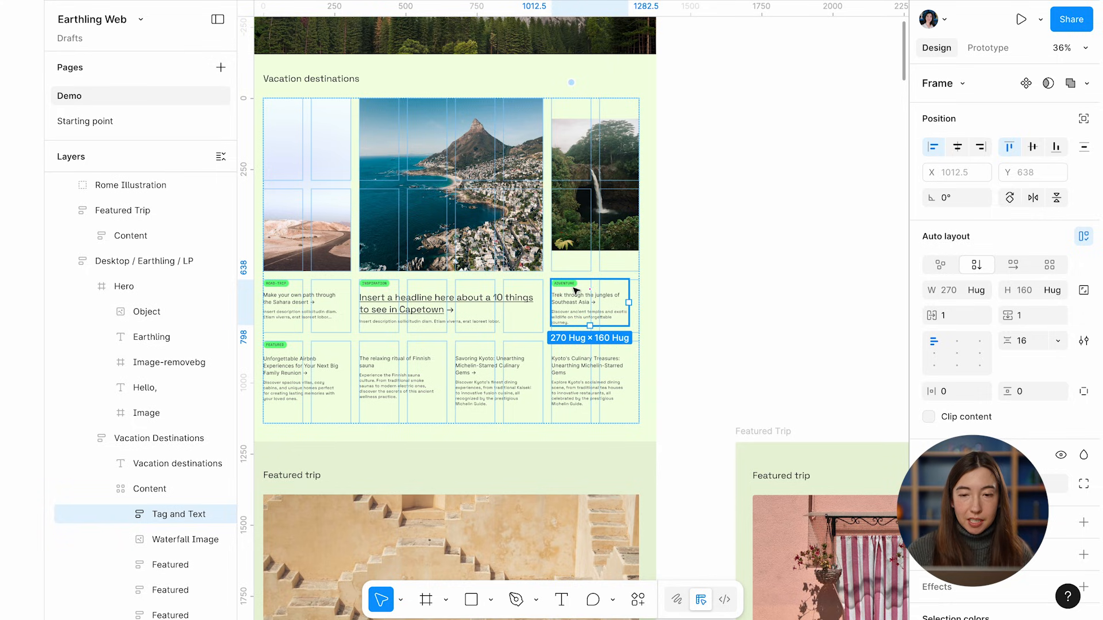
scroll(386, 222, "up", 3)
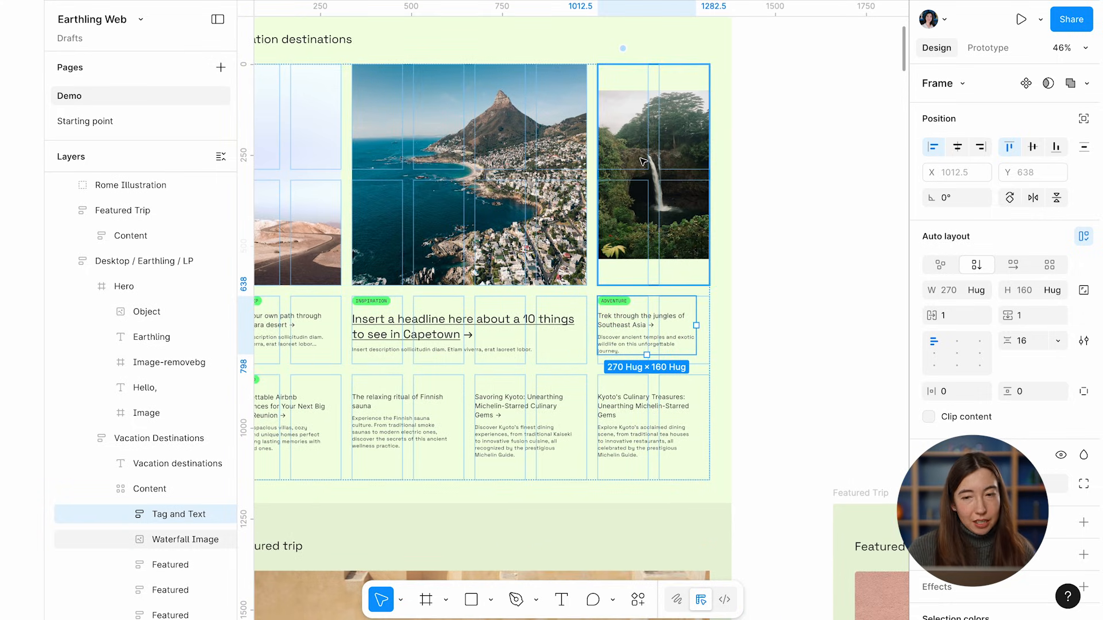
scroll(642, 162, "up", 3)
scroll(575, 189, "up", 3)
scroll(517, 213, "right", 4)
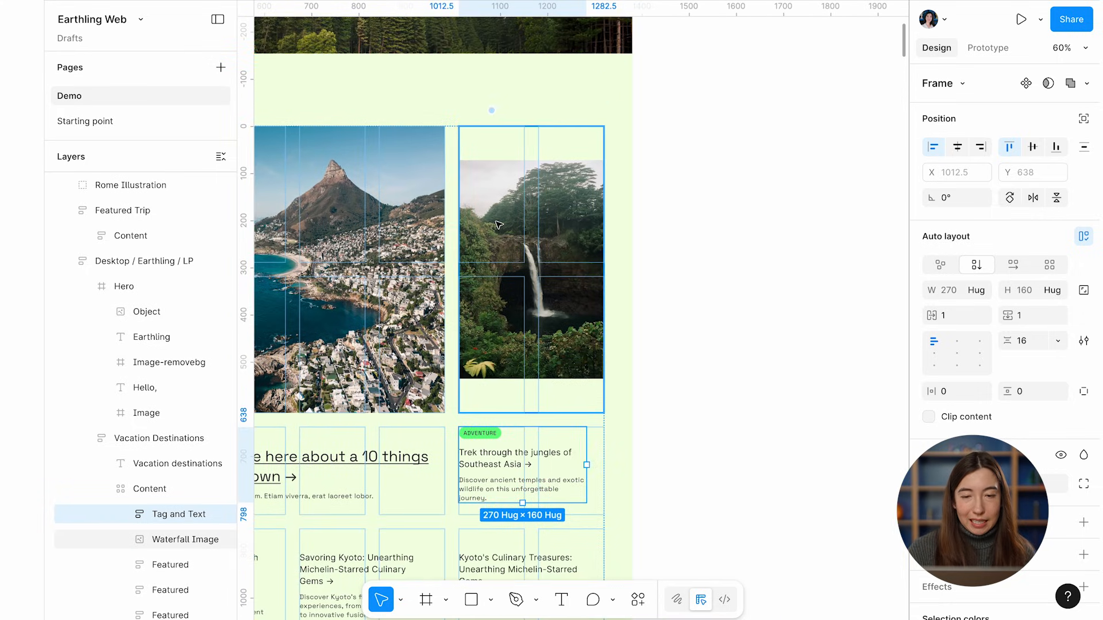
double_click(498, 224)
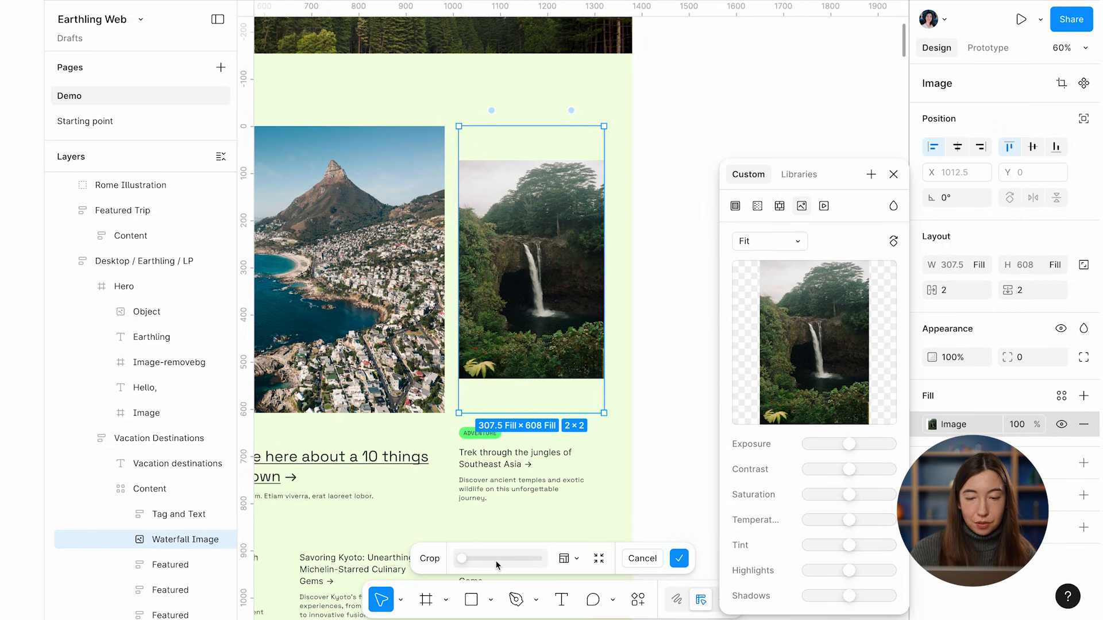
key("Escape")
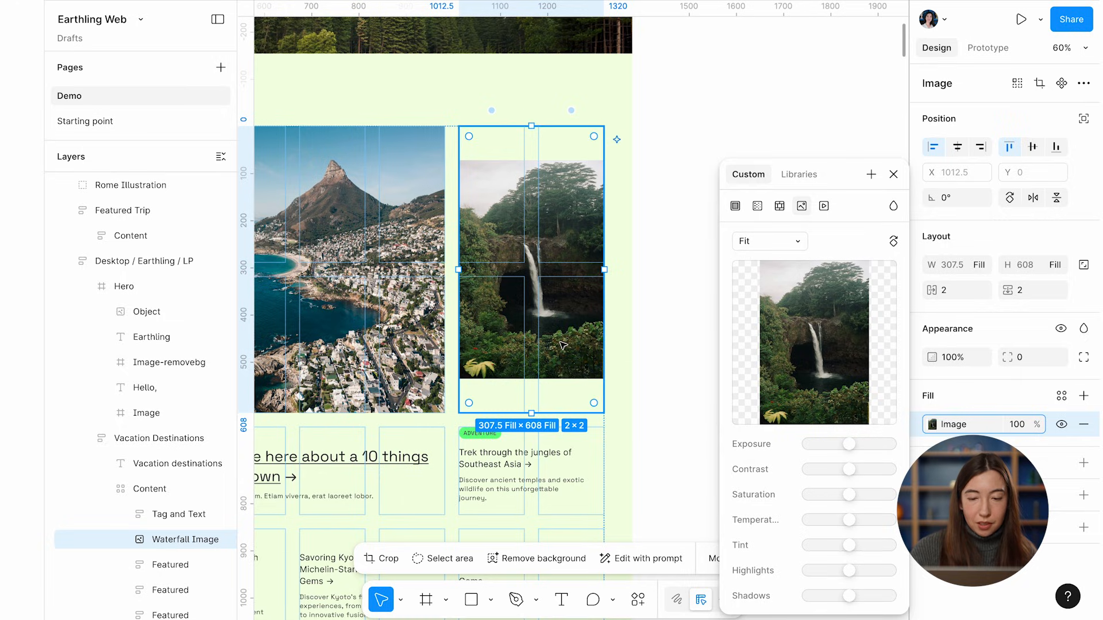
left_click(893, 174)
Step: Expand the waterfall image with AI to fill its whole 2 × 2 grid area, then dismiss the feedback message
left_click(739, 558)
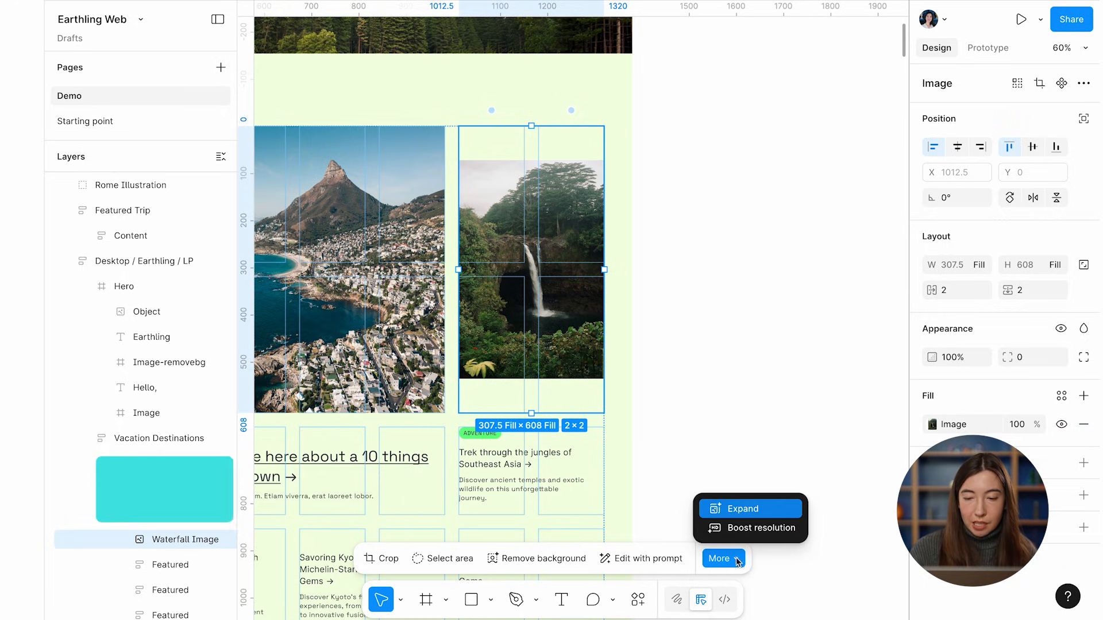
left_click(732, 510)
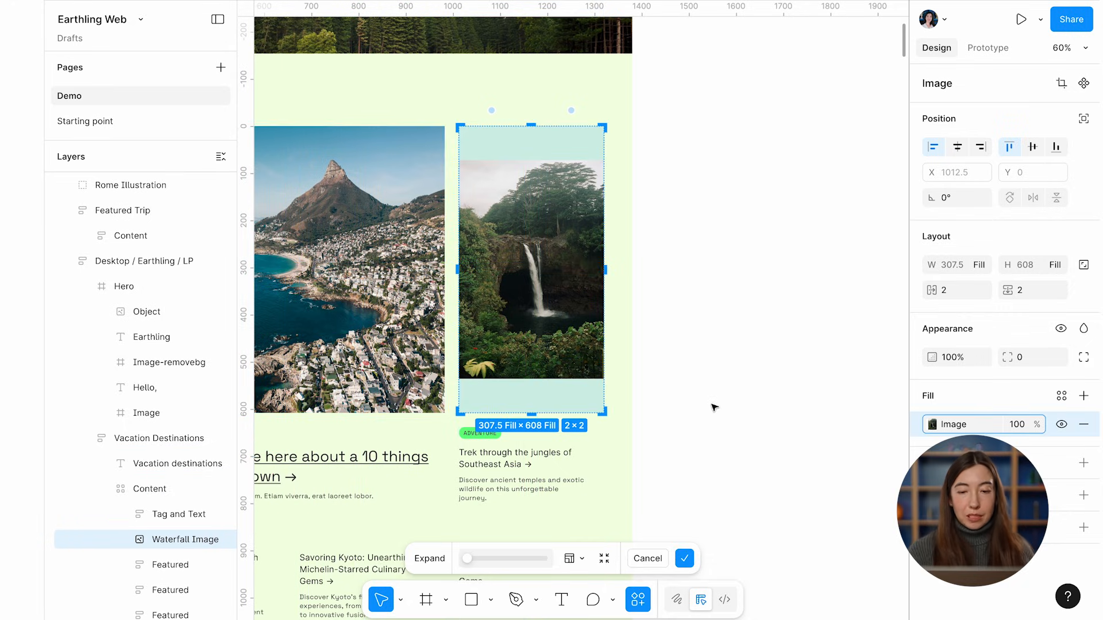
left_click(690, 558)
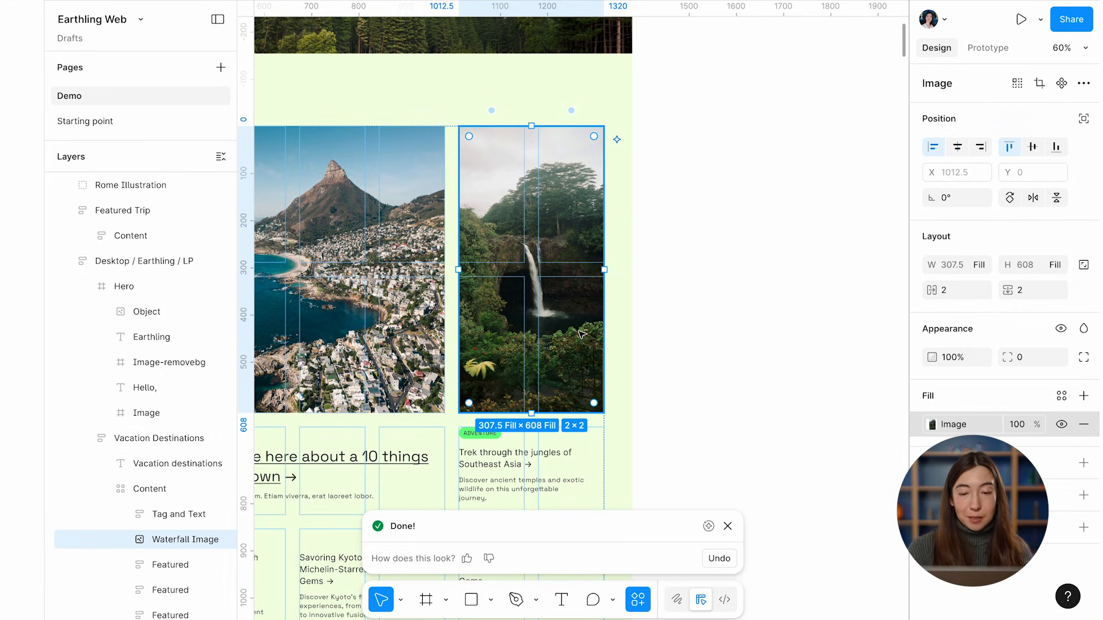
left_click(726, 526)
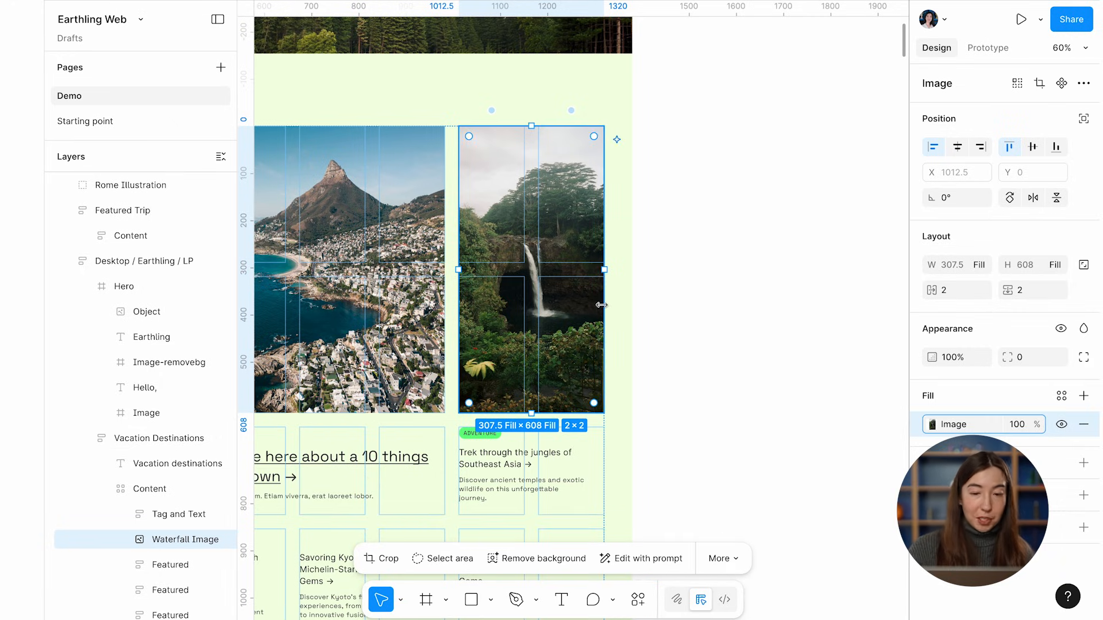
Step: Select the Content grid frame of the Vacation Destinations section
scroll(583, 328, "down", 5)
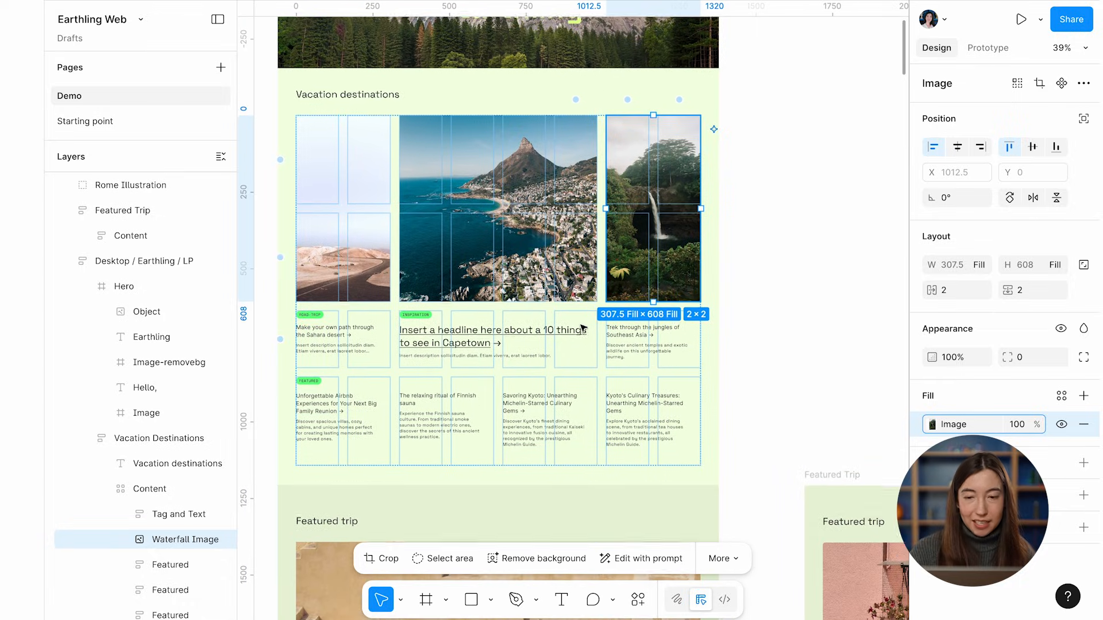
left_click(544, 327)
left_click(548, 323)
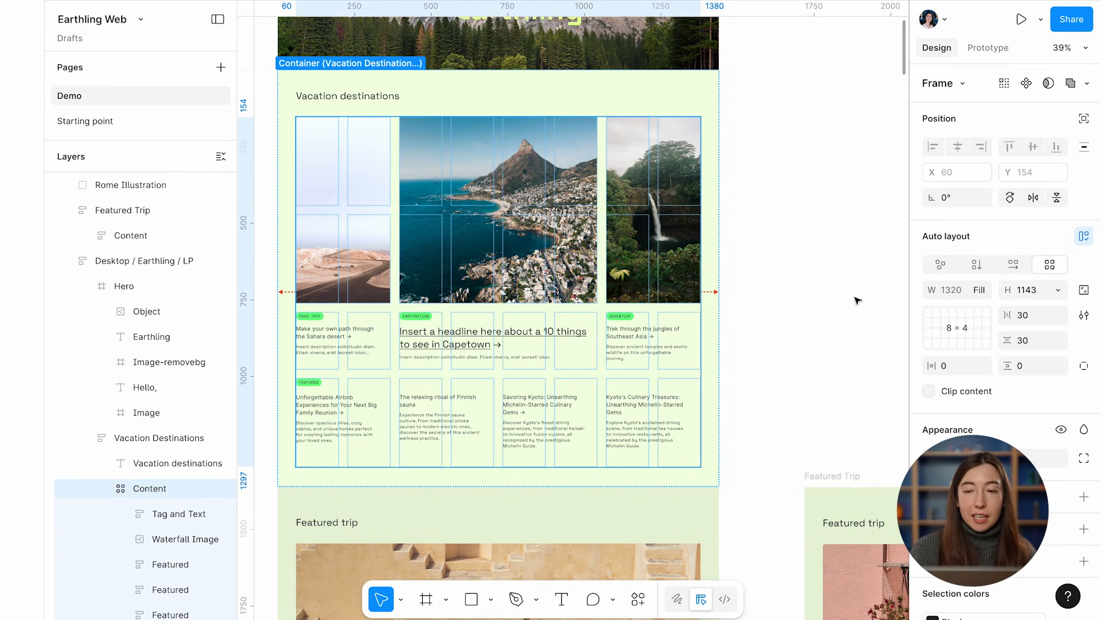
Step: Set the Vacation Destinations Content grid's height to hug its contents
left_click(726, 285)
left_click(720, 278)
left_click_drag(719, 271, 840, 303)
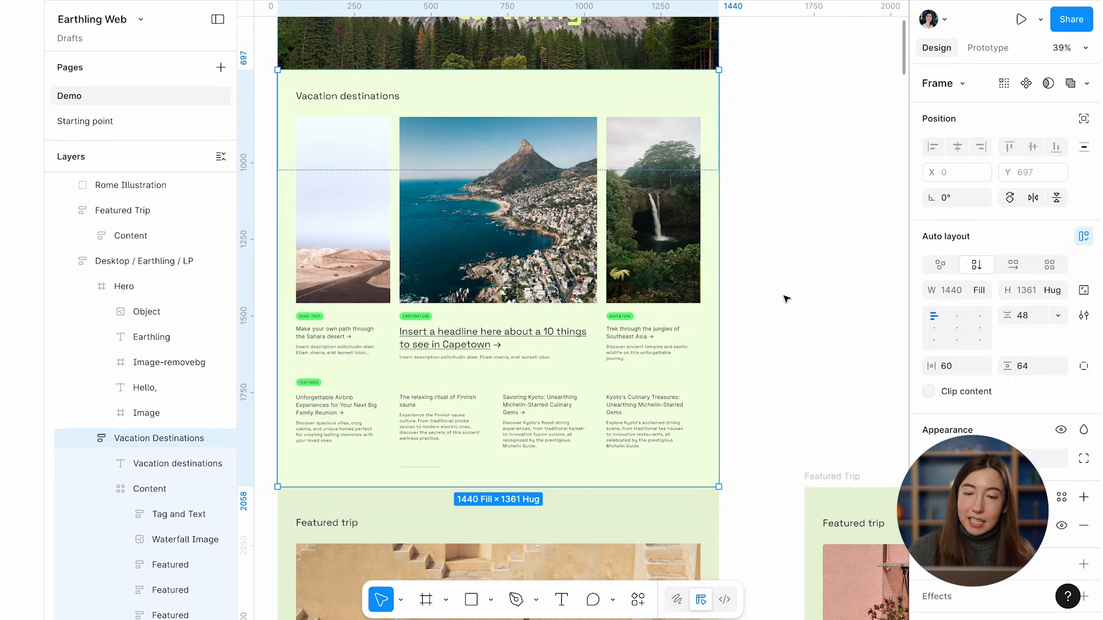
double_click(546, 348)
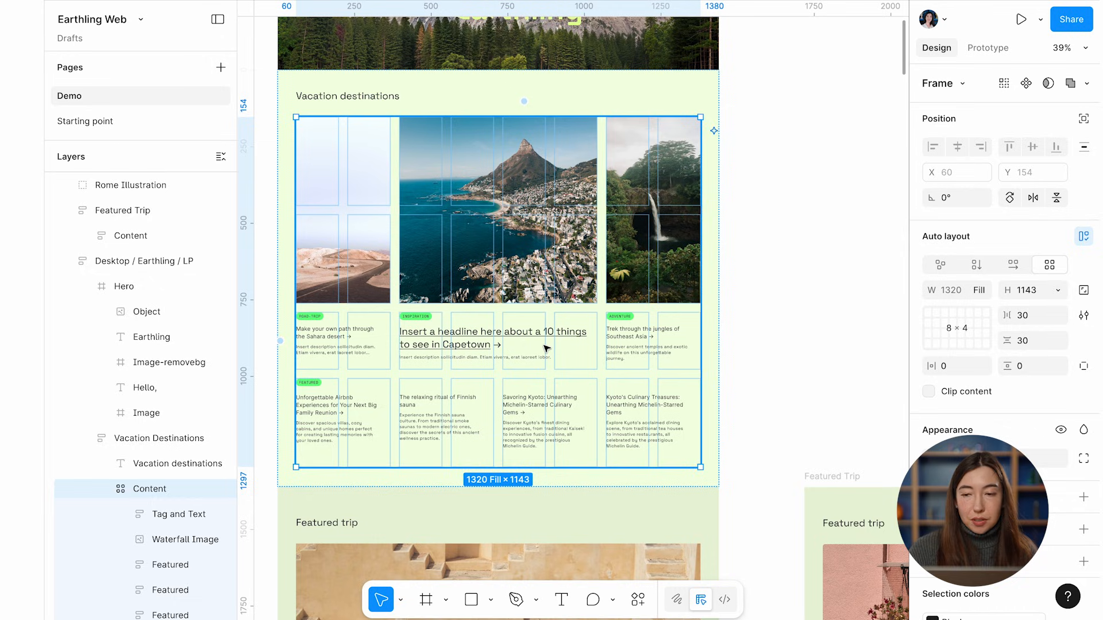
left_click(1054, 292)
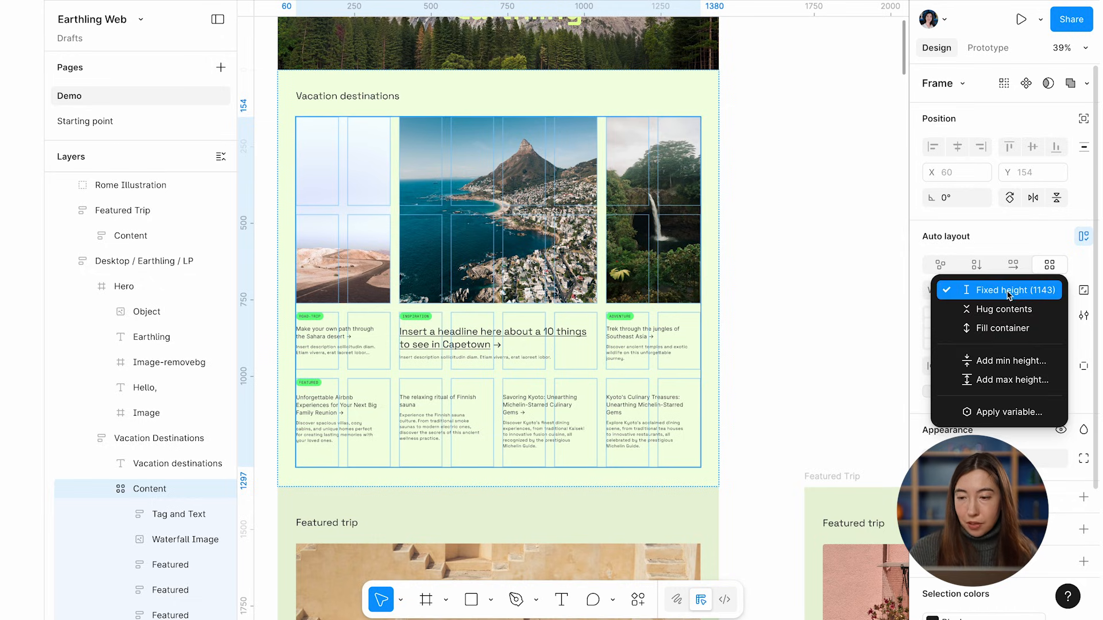
left_click(1004, 309)
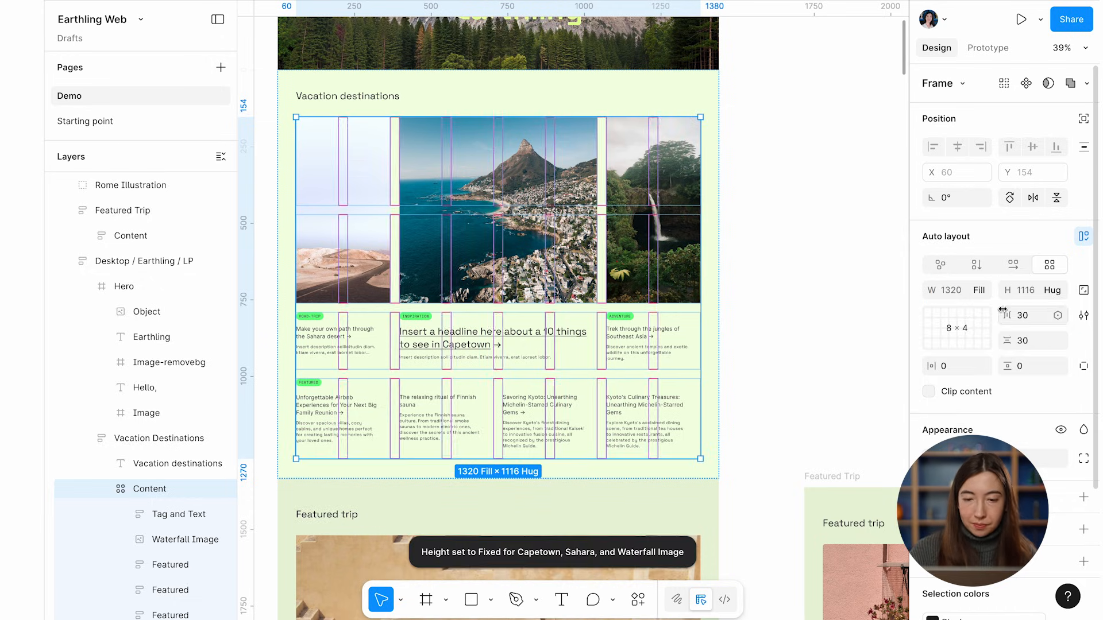
Step: Duplicate the four featured article cards as another row of the Vacation destinations grid
left_click(329, 438)
left_click(419, 439, "shift")
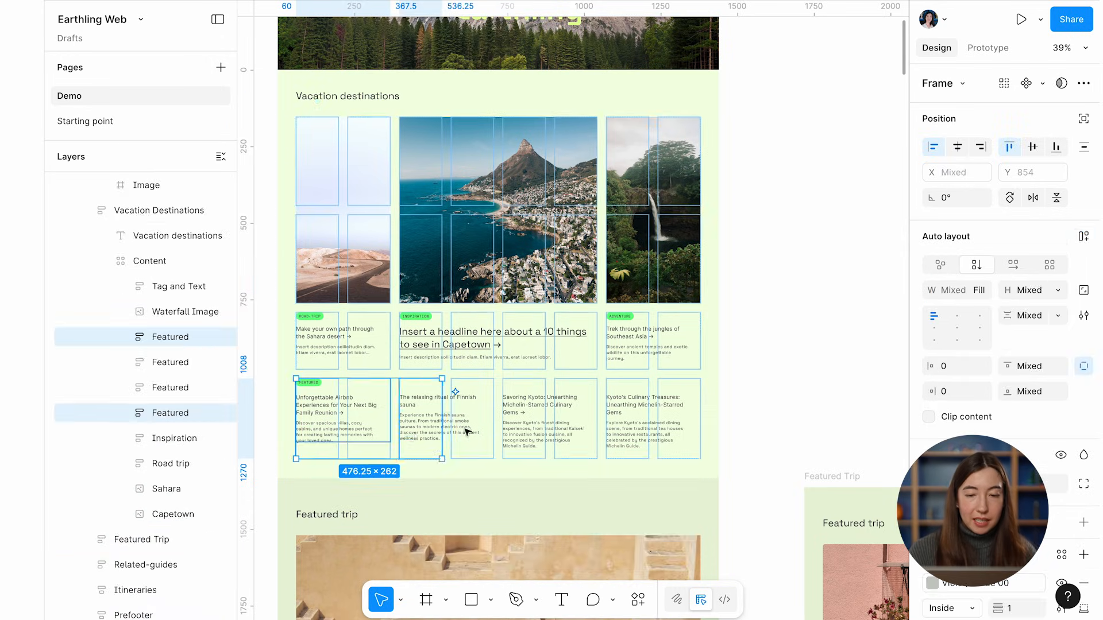
left_click(529, 430, "shift")
left_click(630, 423, "shift")
key("ctrl+d")
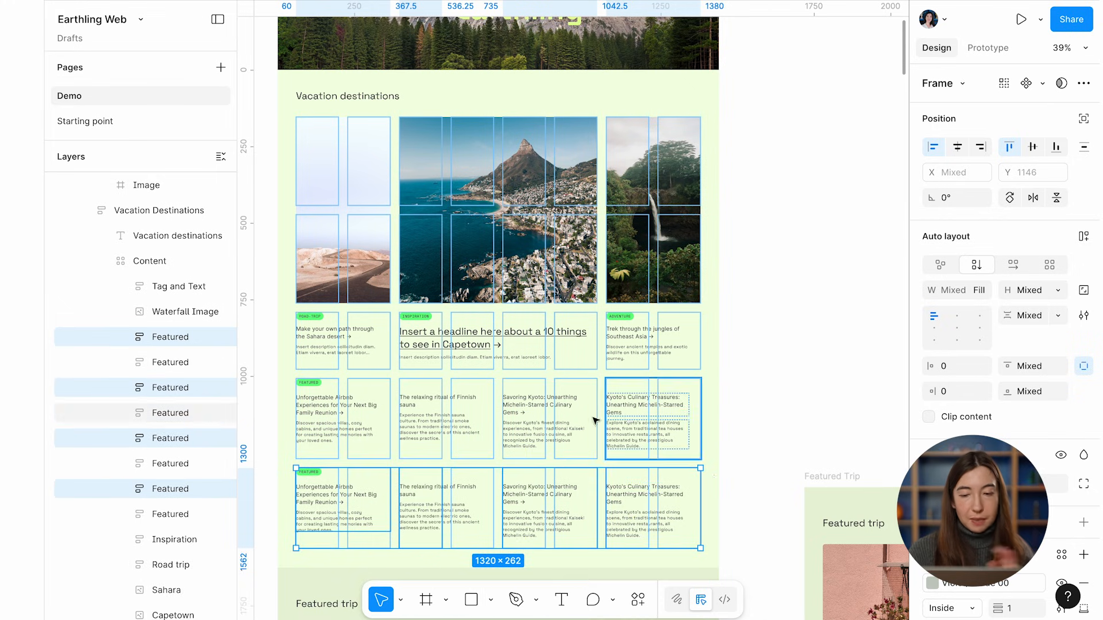
scroll(504, 487, "down", 1)
scroll(505, 487, "down", 1)
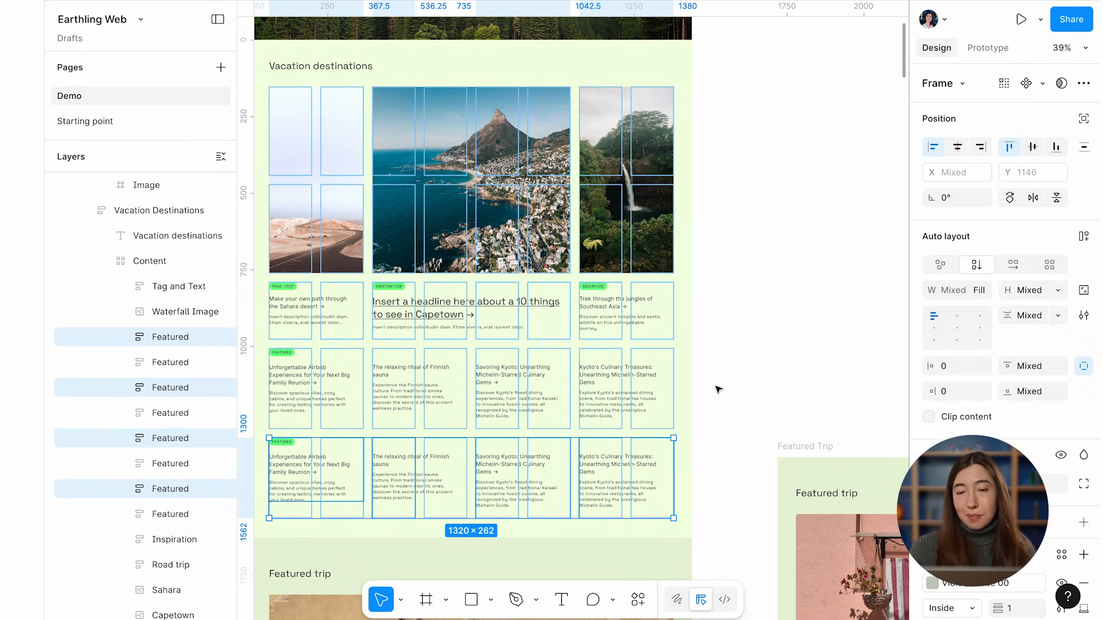
Step: Copy the standalone Featured Trip frame about Burano into the Desktop / Earthling / LP frame
scroll(718, 389, "left", 2)
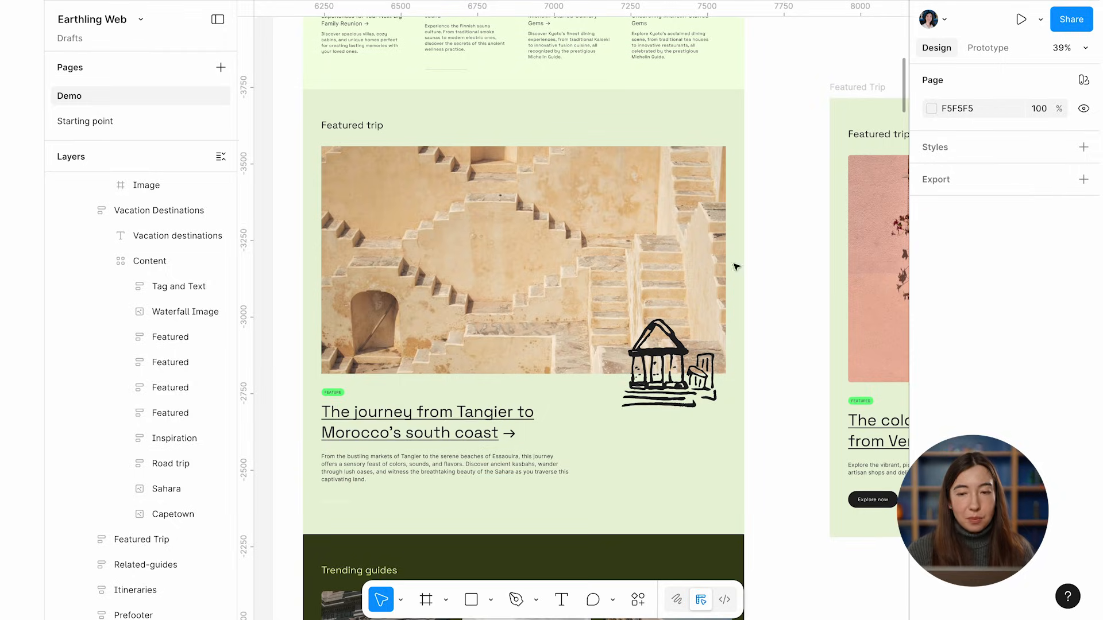
scroll(425, 320, "right", 10)
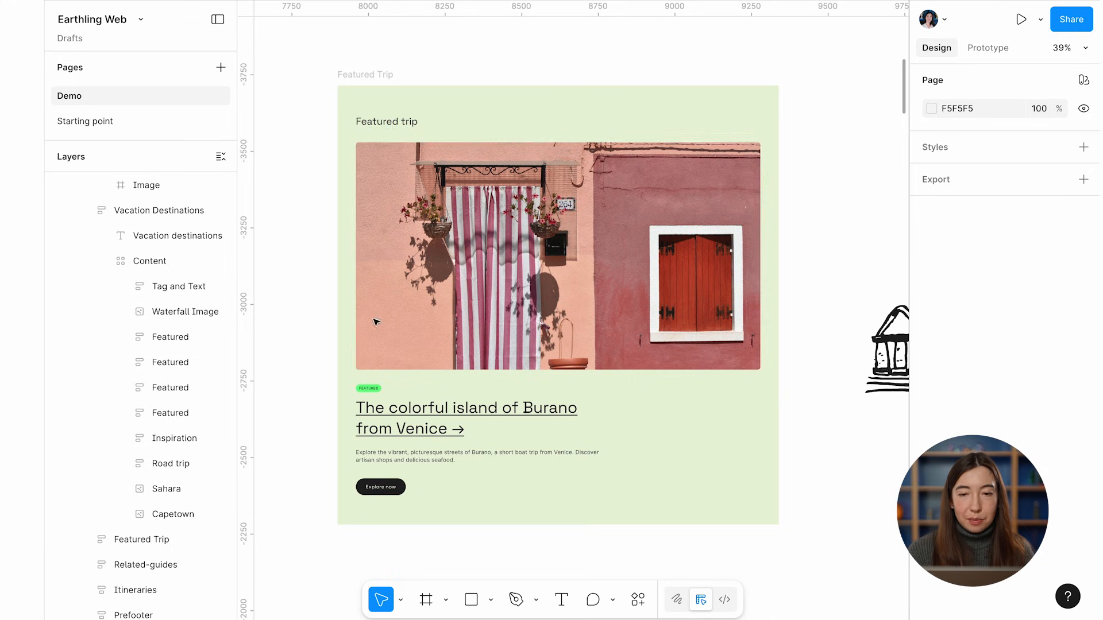
scroll(590, 275, "down", 3)
scroll(590, 275, "left", 5)
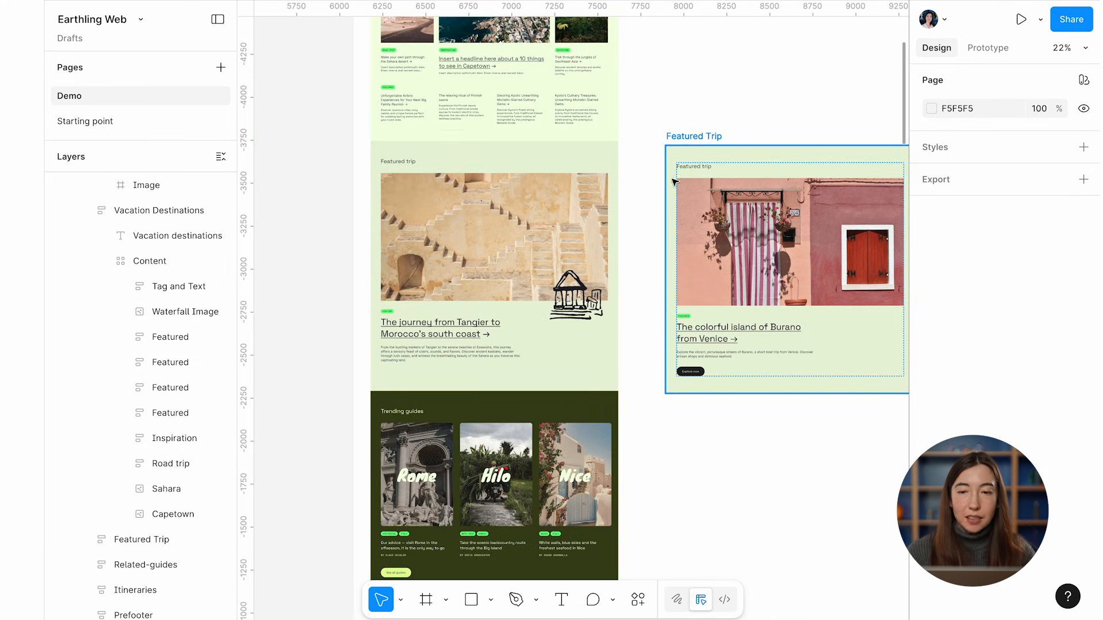
left_click(695, 141)
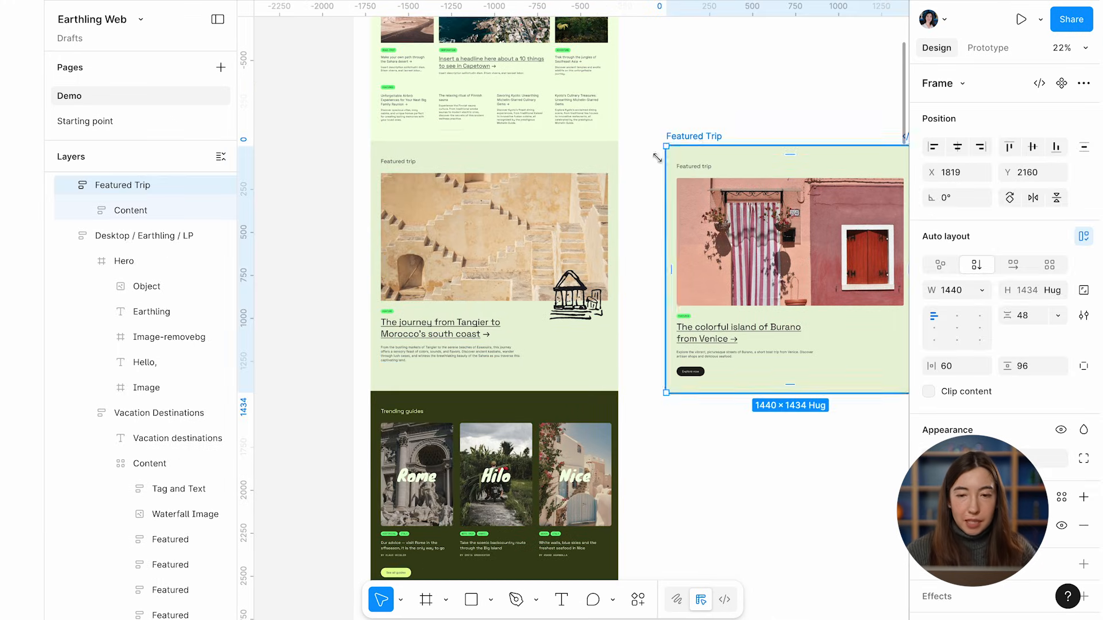
scroll(696, 141, "down", 2)
scroll(696, 141, "up", 5)
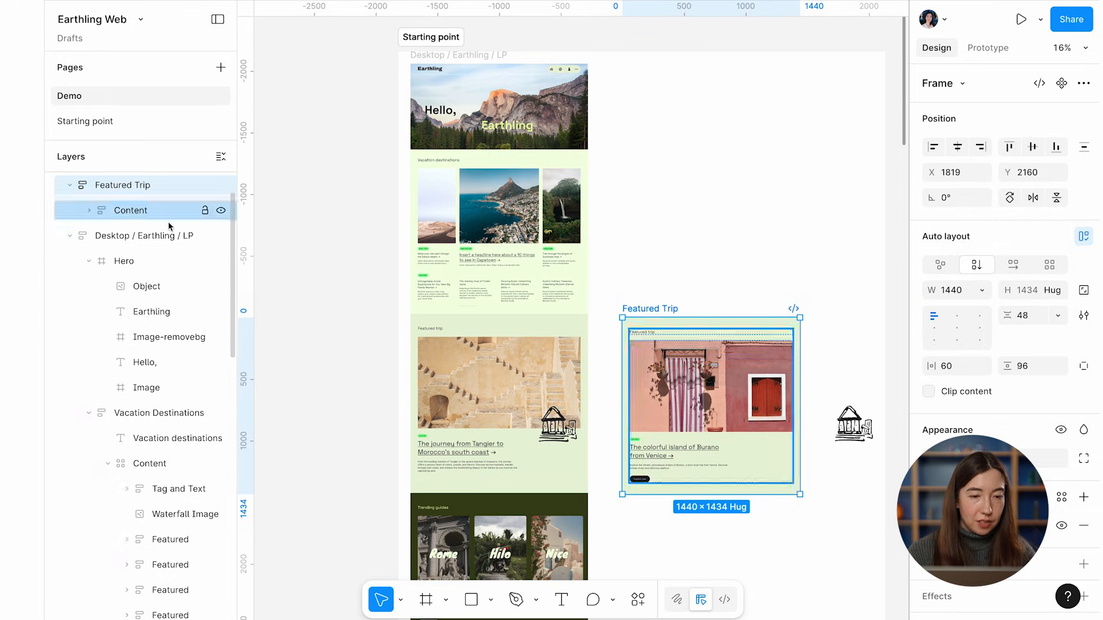
left_click(151, 239)
key("ctrl+v")
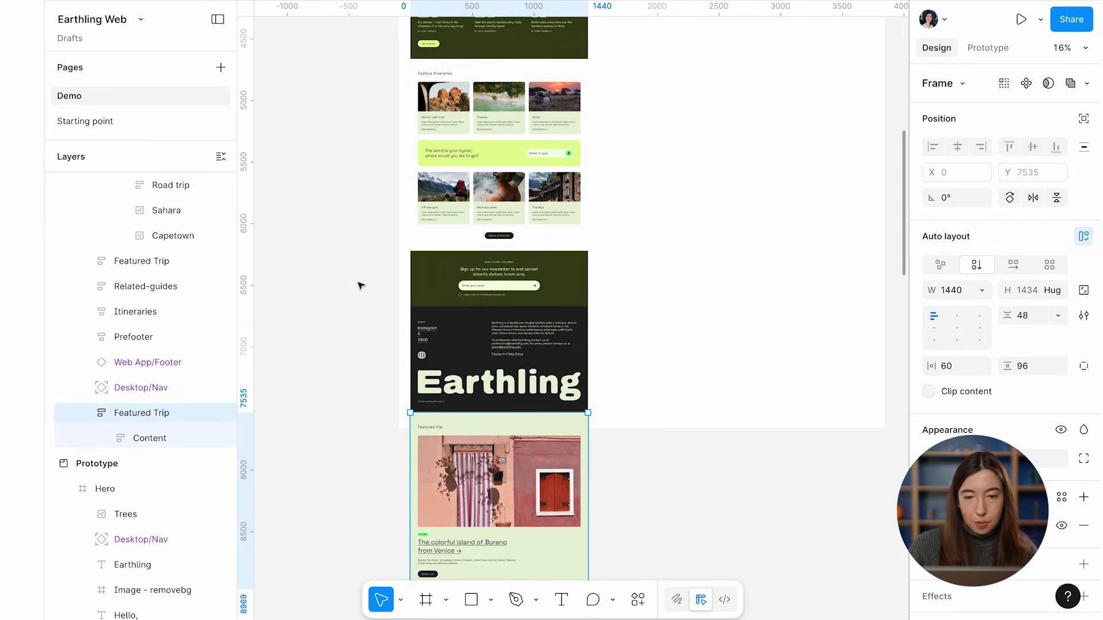
Step: Reorder the pasted Featured Trip section upward so it sits above the Trending guides section
key("Up")
key("Up")
key("Up")
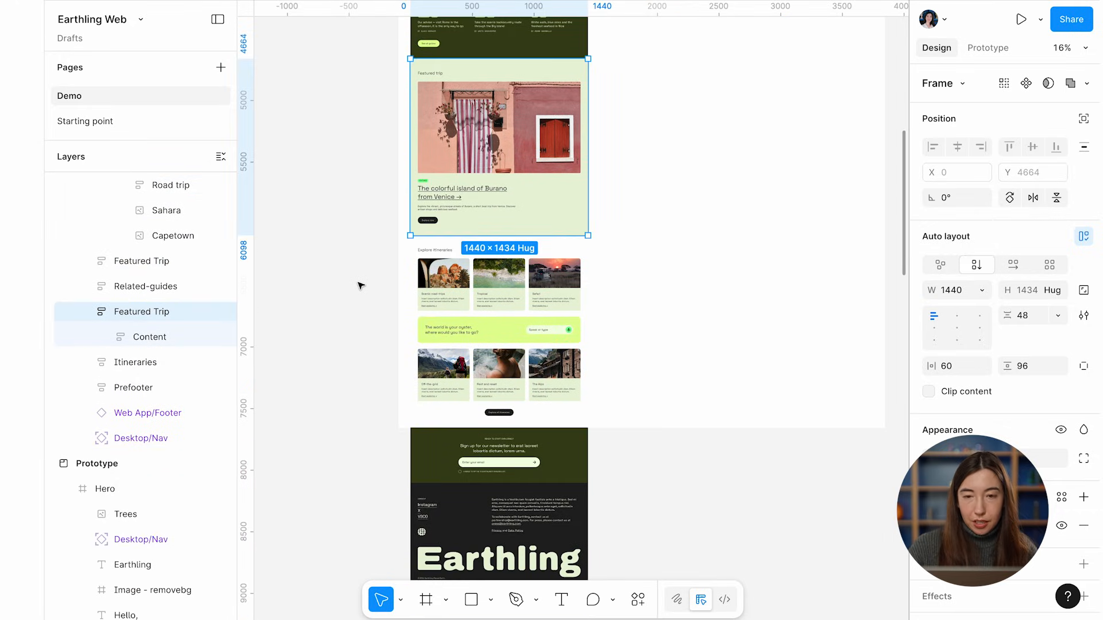
key("Up")
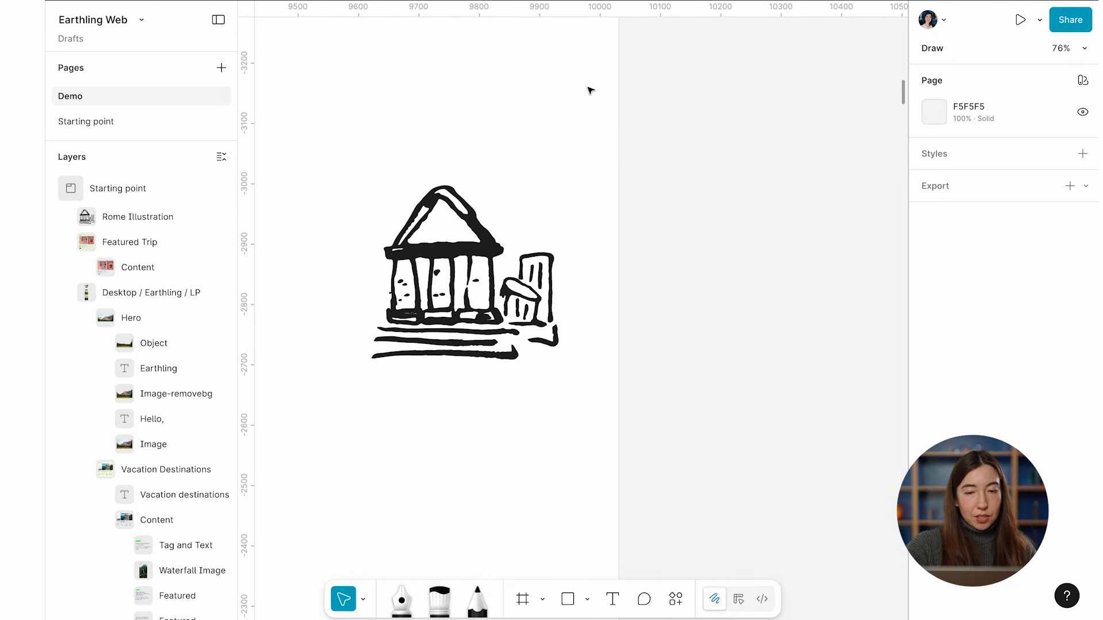
Step: Capture the Rome illustration as an image and paste it onto the empty canvas below the original
mouse_move(325, 152)
left_mouse_down()
mouse_move(513, 354)
mouse_move(593, 414)
left_mouse_up()
scroll(559, 450, "down", 4)
scroll(559, 450, "left", 3)
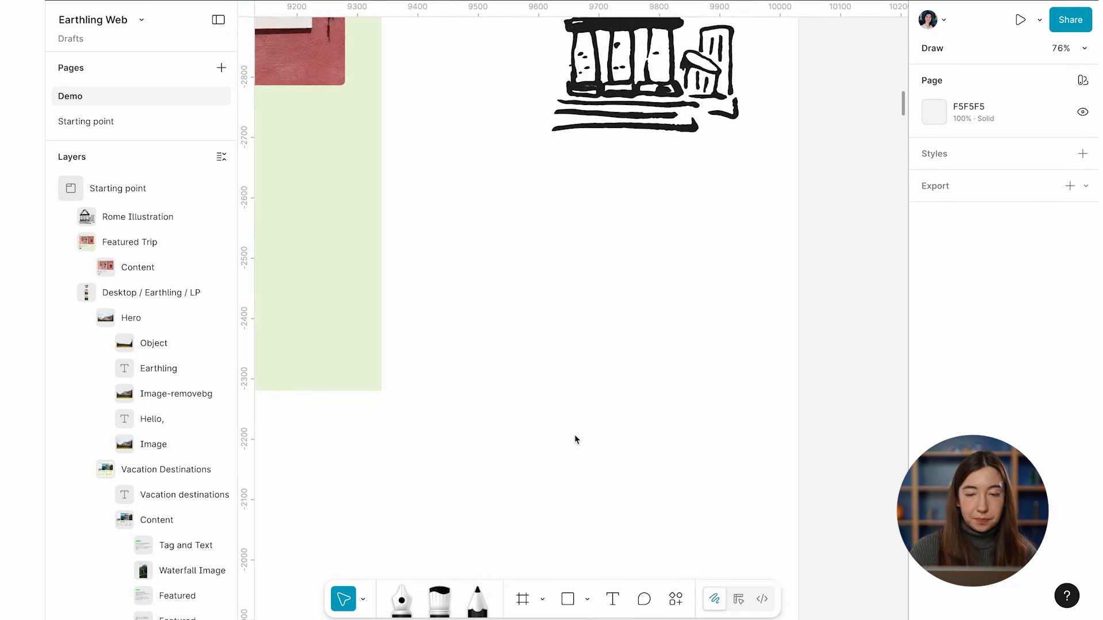
key("ctrl+v")
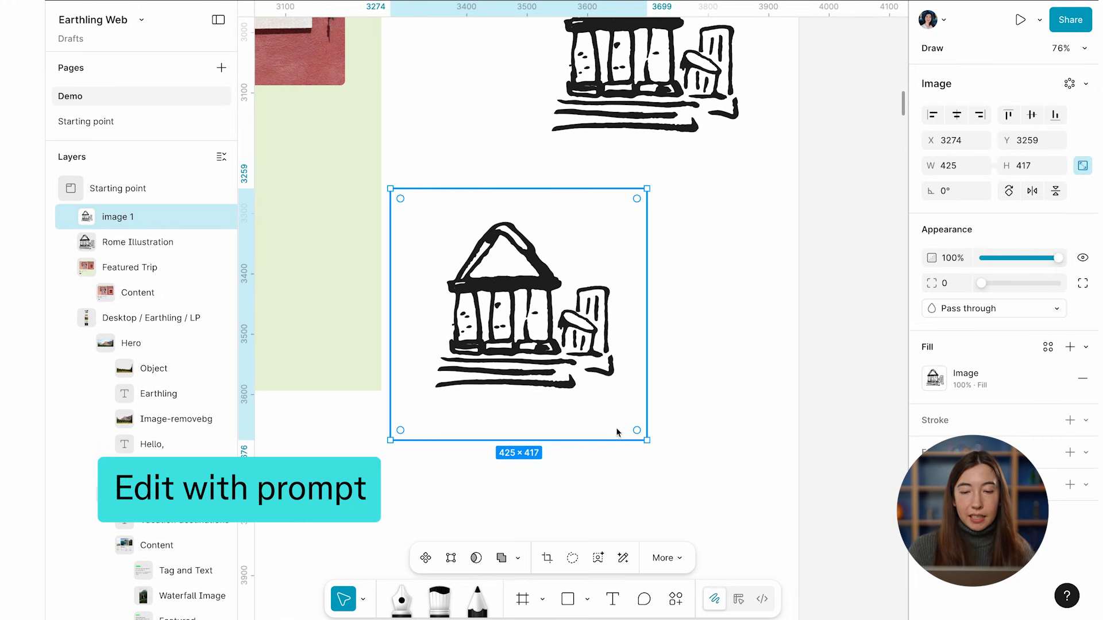
Step: Write the AI edit prompt "Make this an illustration of a Venice boat. Keep the brush stroke illustration style the same." for the pasted image
left_click(623, 558)
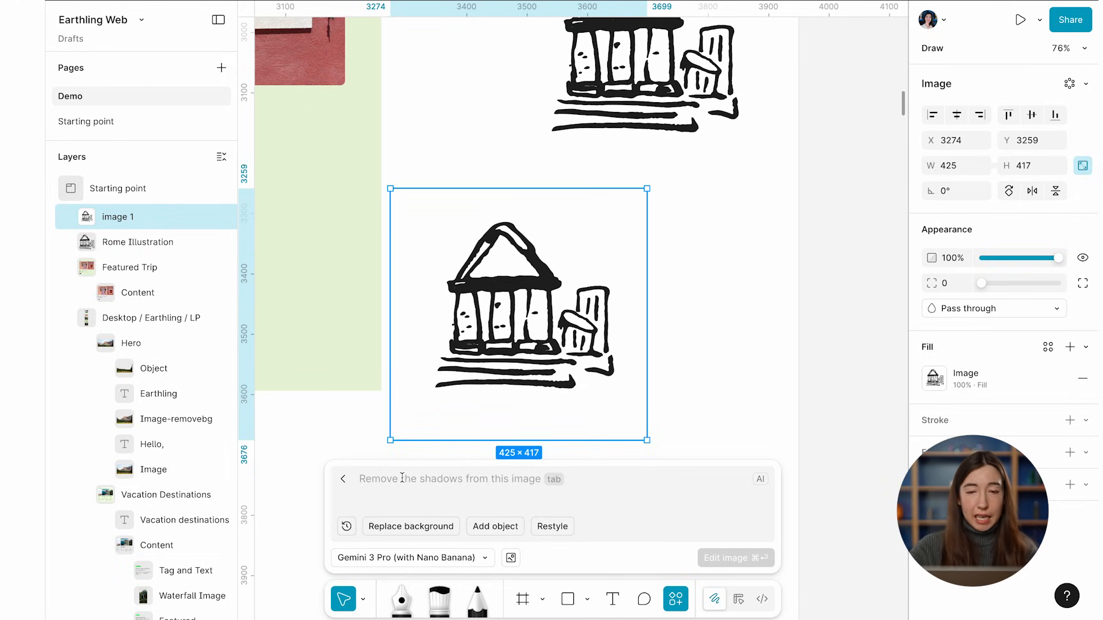
type("Make ")
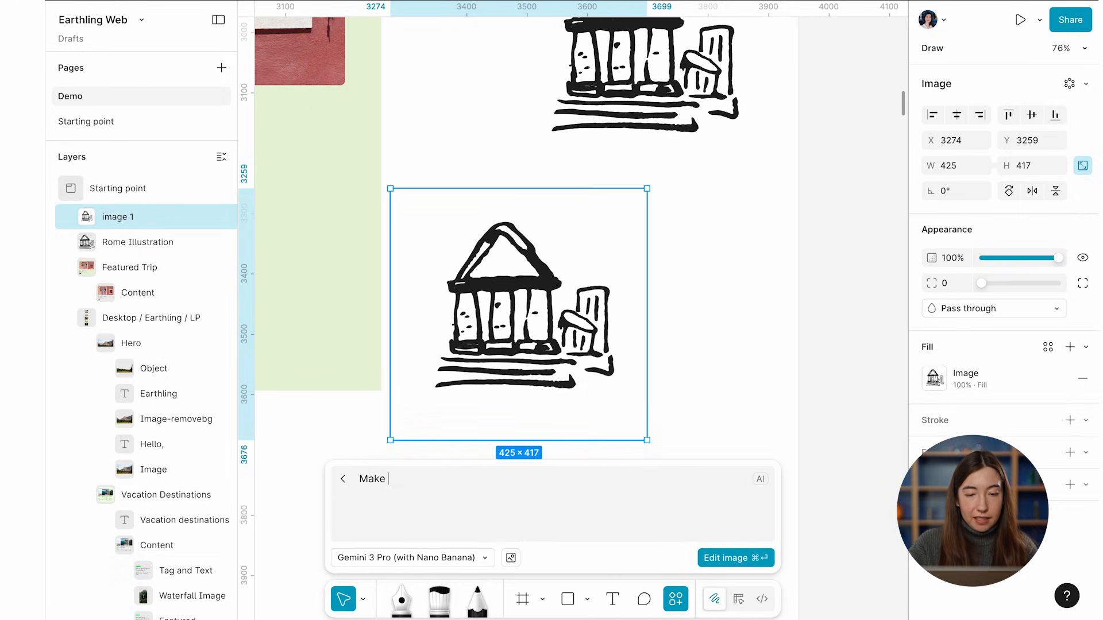
type("this an illustration of a Venice boat. Keep the brush sto")
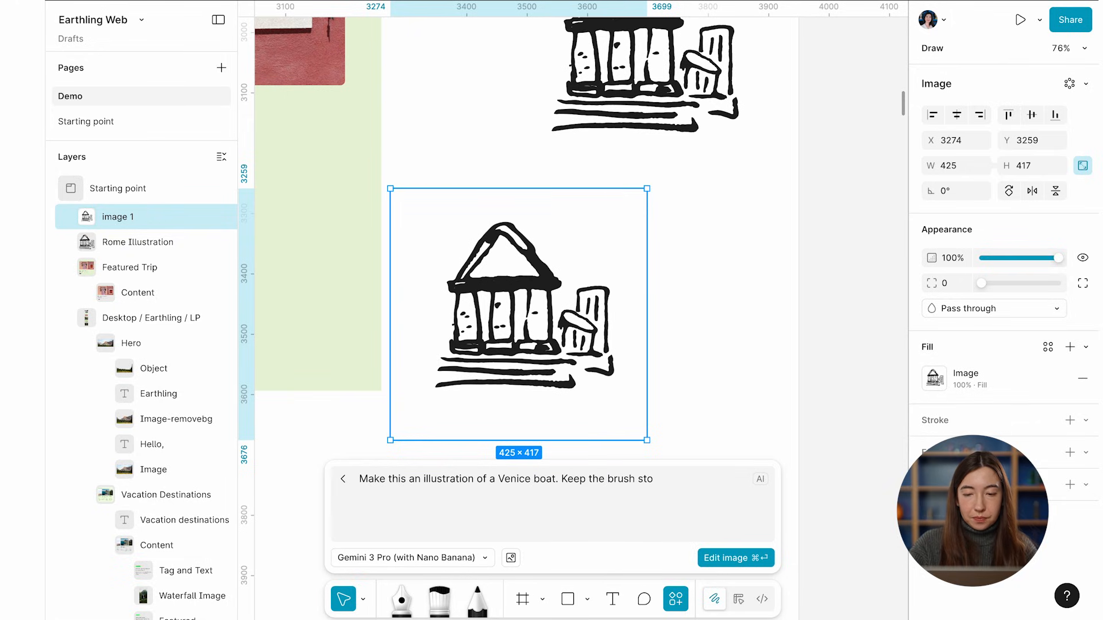
type("tion style teh same")
key("BackSpace")
key("BackSpace")
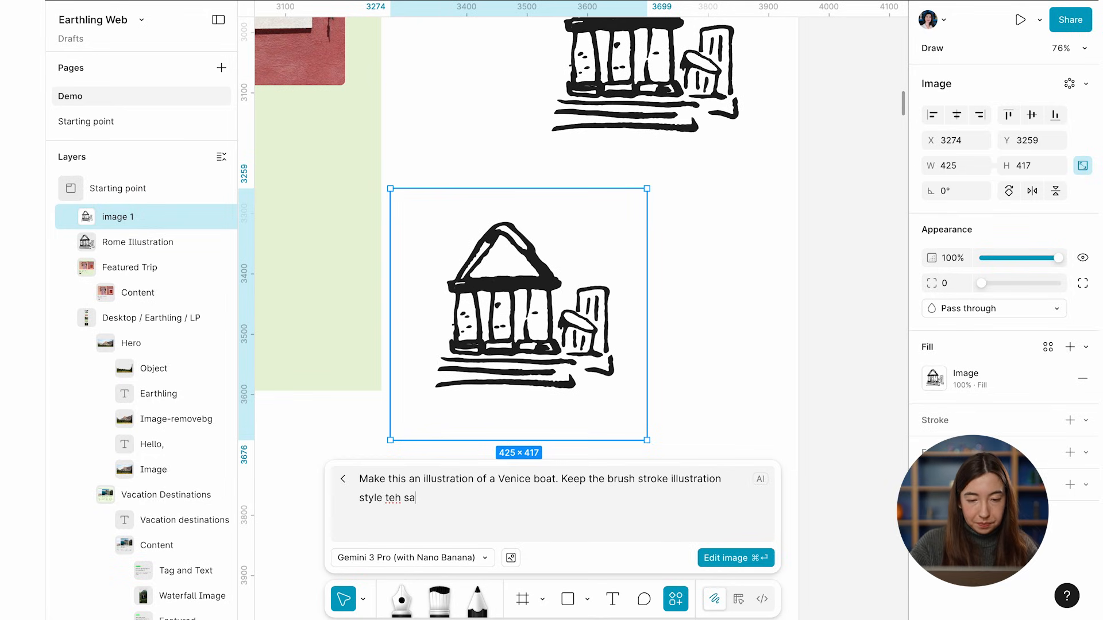
type("same.")
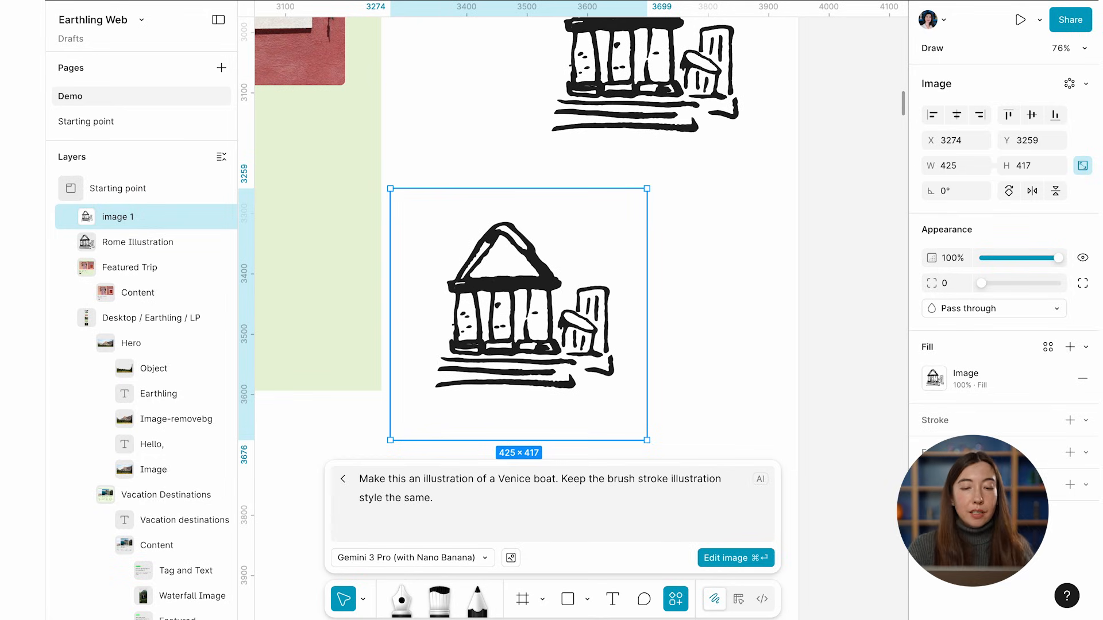
Step: Generate the image edit with Gemini 3 Pro (with Nano Banana) and close the before-and-after comparison
left_click(389, 558)
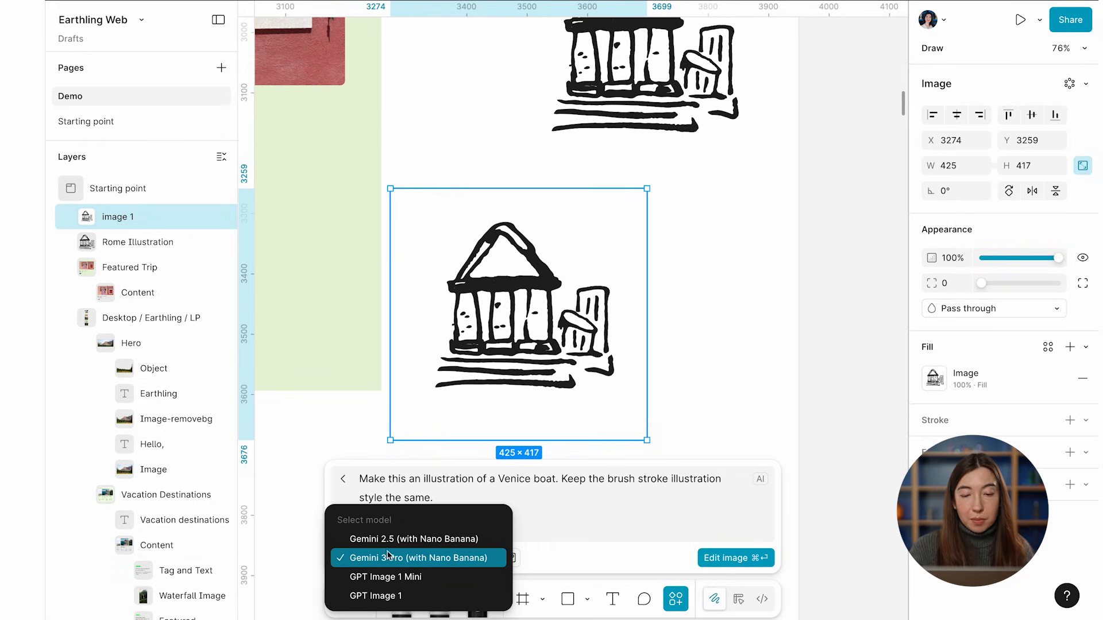
left_click(547, 535)
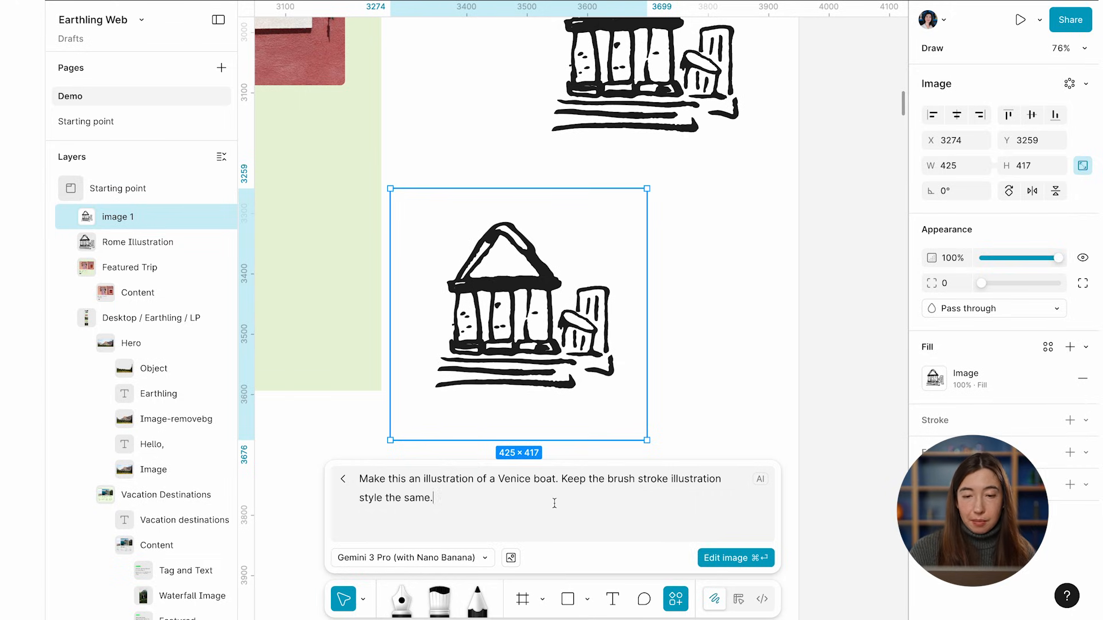
left_click(710, 563)
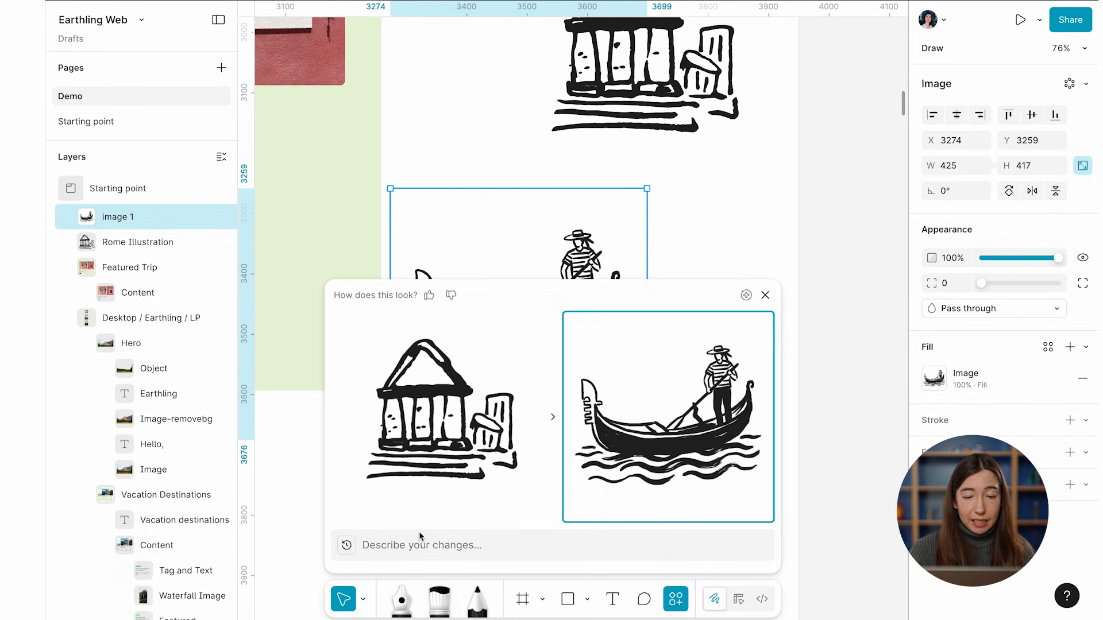
left_click(380, 549)
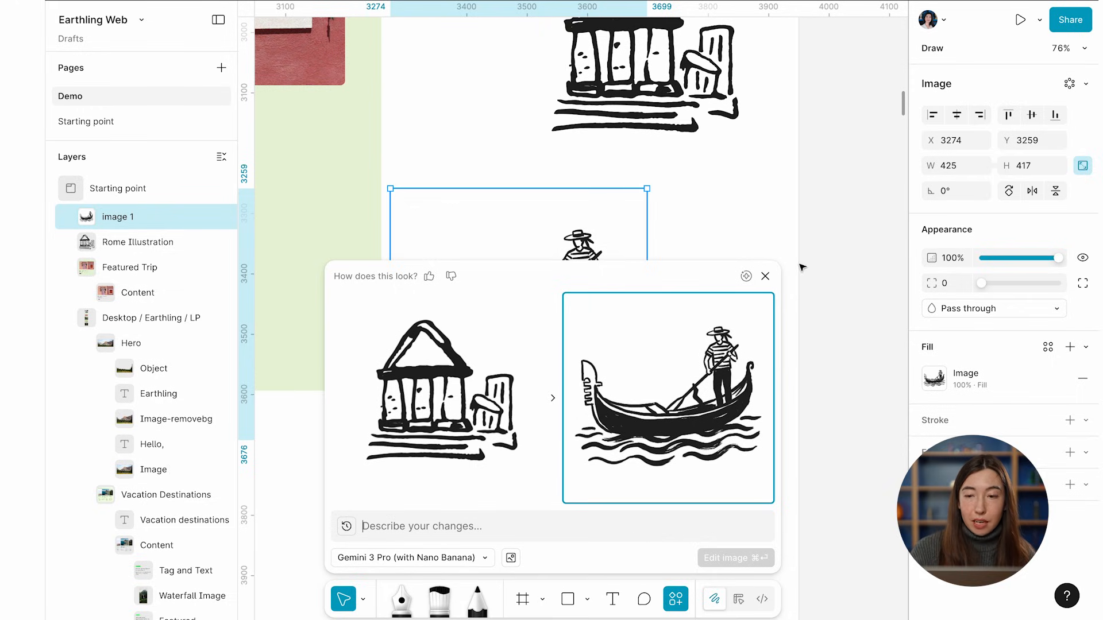
left_click(765, 275)
Step: Move the boat illustration beside the landing page's Burano section and remove its background, dismissing the feedback message
scroll(719, 288, "down", 5)
scroll(712, 290, "left", 5)
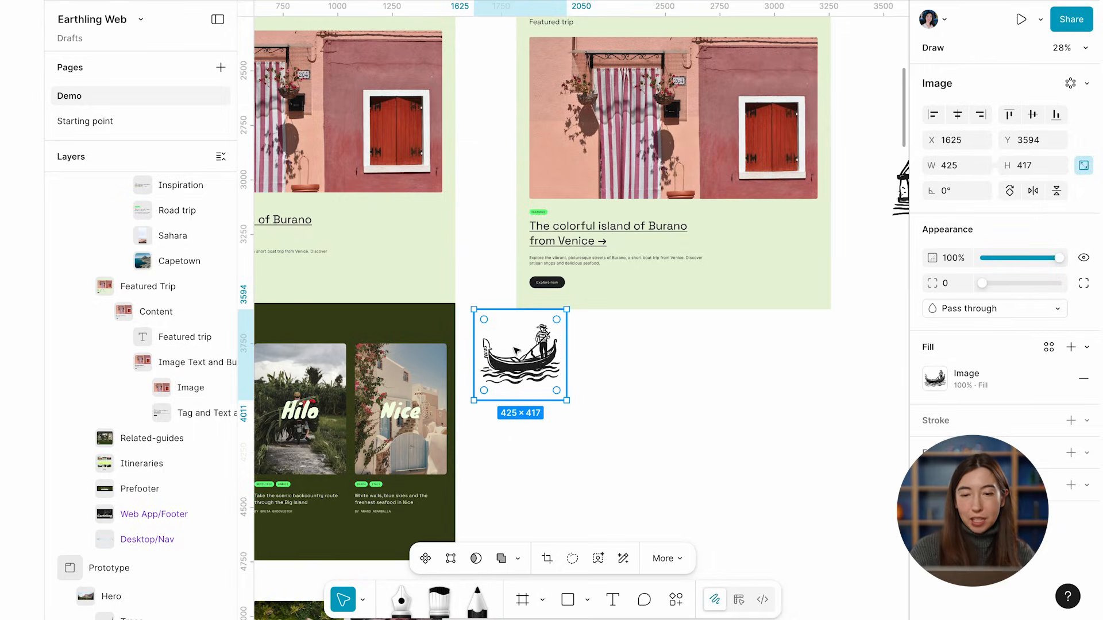
scroll(516, 350, "up", 3)
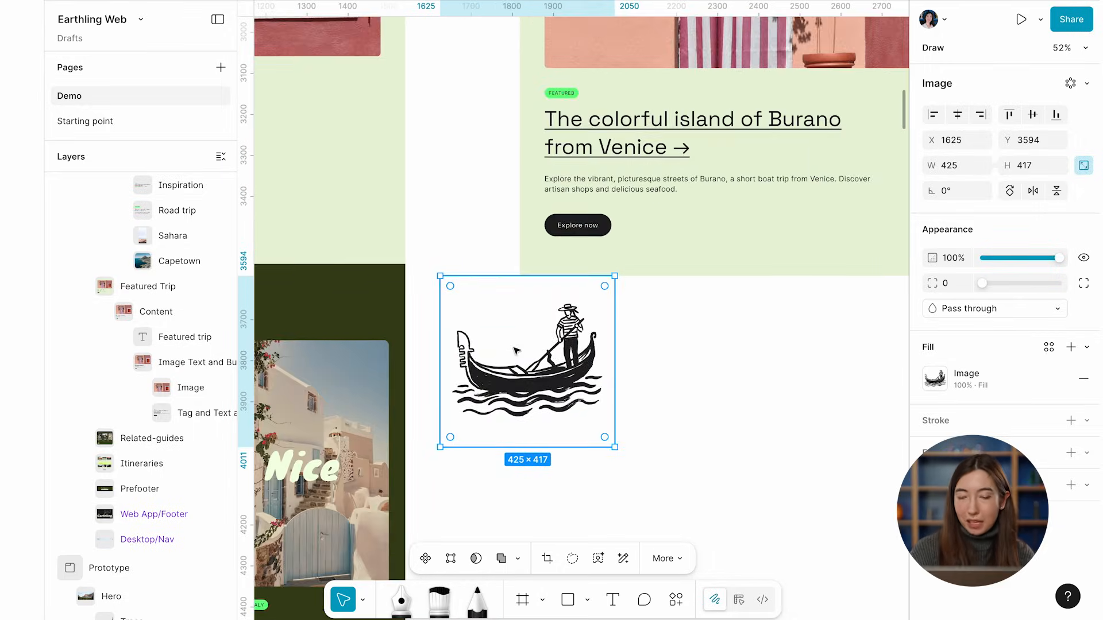
scroll(515, 350, "up", 3)
scroll(636, 488, "down", 1)
scroll(635, 489, "right", 1)
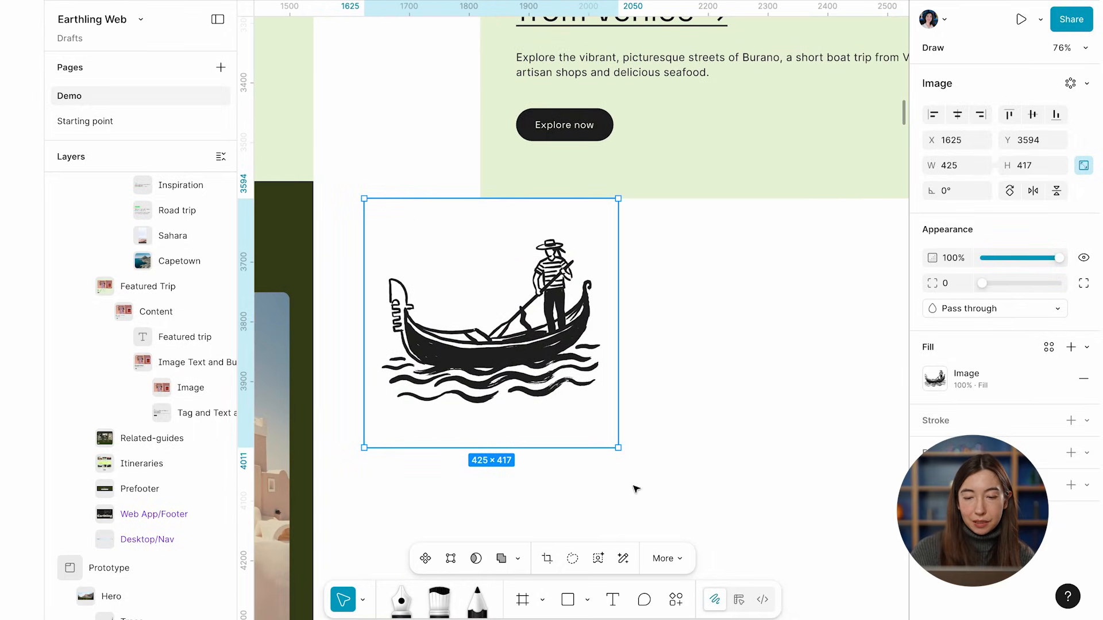
left_click(598, 558)
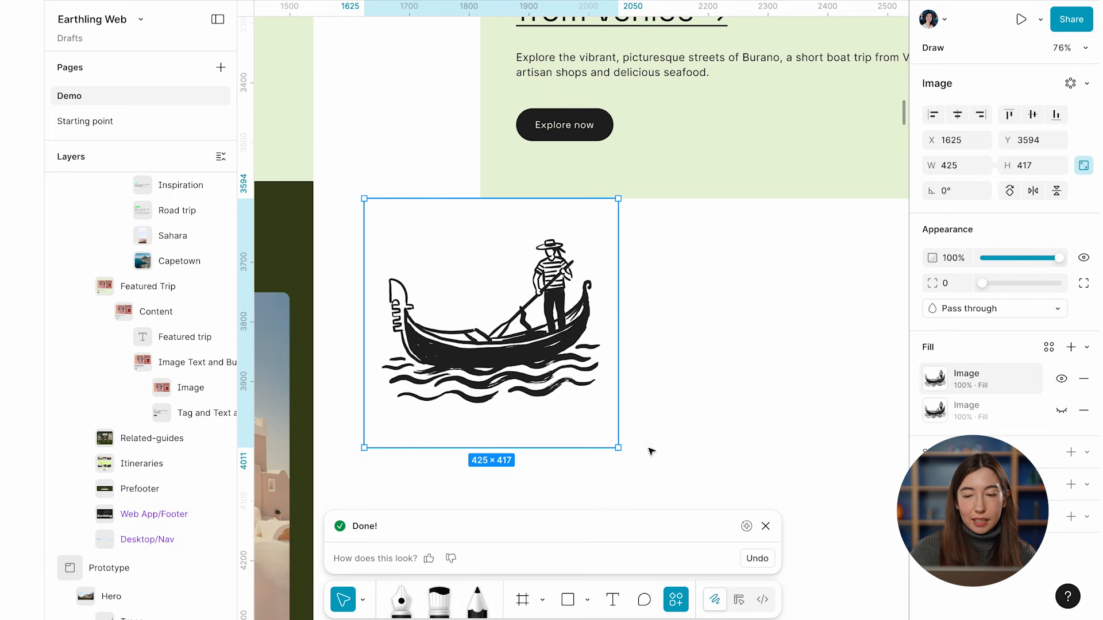
left_click(765, 526)
Step: Put the boat illustration inside the landing page's Featured trip section, between the Burano photo and the text
scroll(729, 475, "down", 5)
scroll(728, 474, "up", 4)
left_click_drag(726, 473, 593, 340)
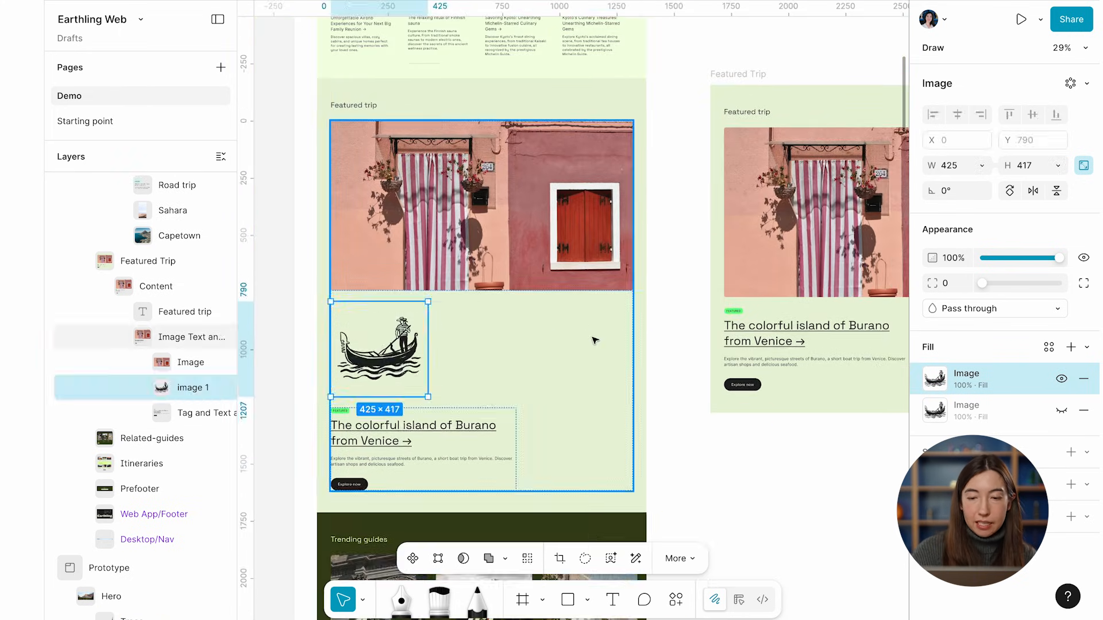
Step: Switch to design mode, make the boat illustration ignore auto layout, and place it at X 895, Y 675 over the photo's lower-right edge
left_click(738, 600)
left_click(1083, 119)
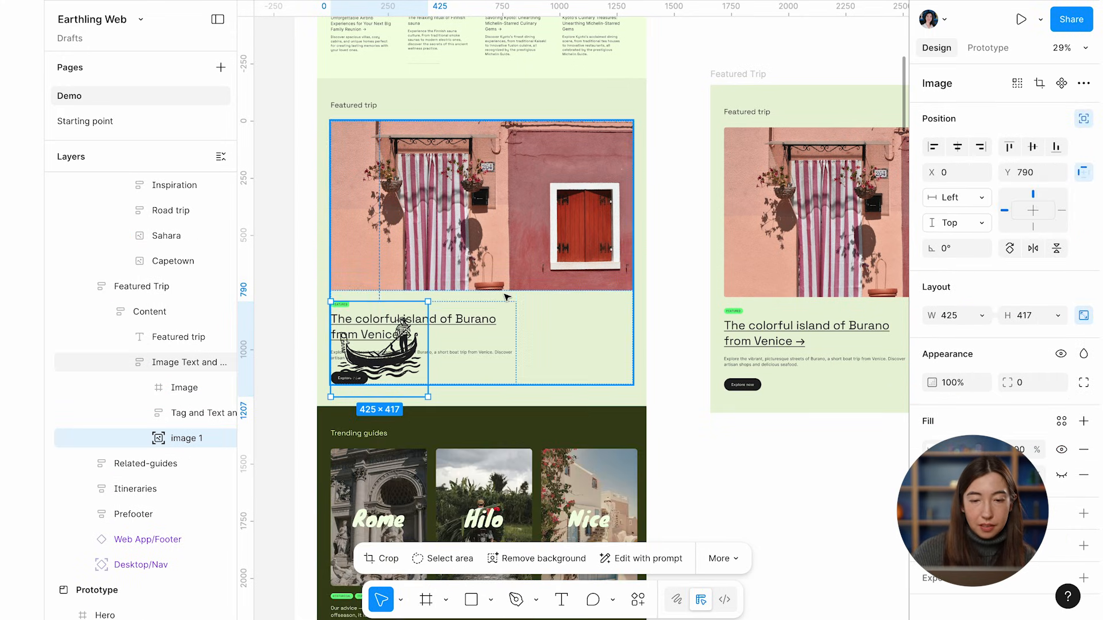
left_click_drag(402, 345, 606, 320)
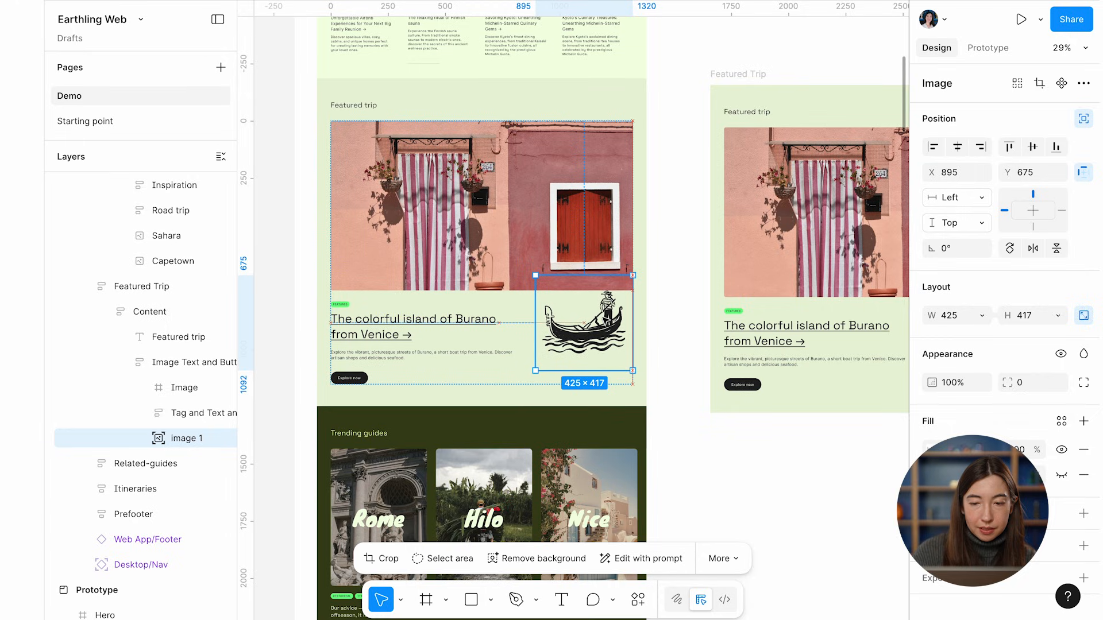
left_click(670, 368)
scroll(574, 386, "down", 1)
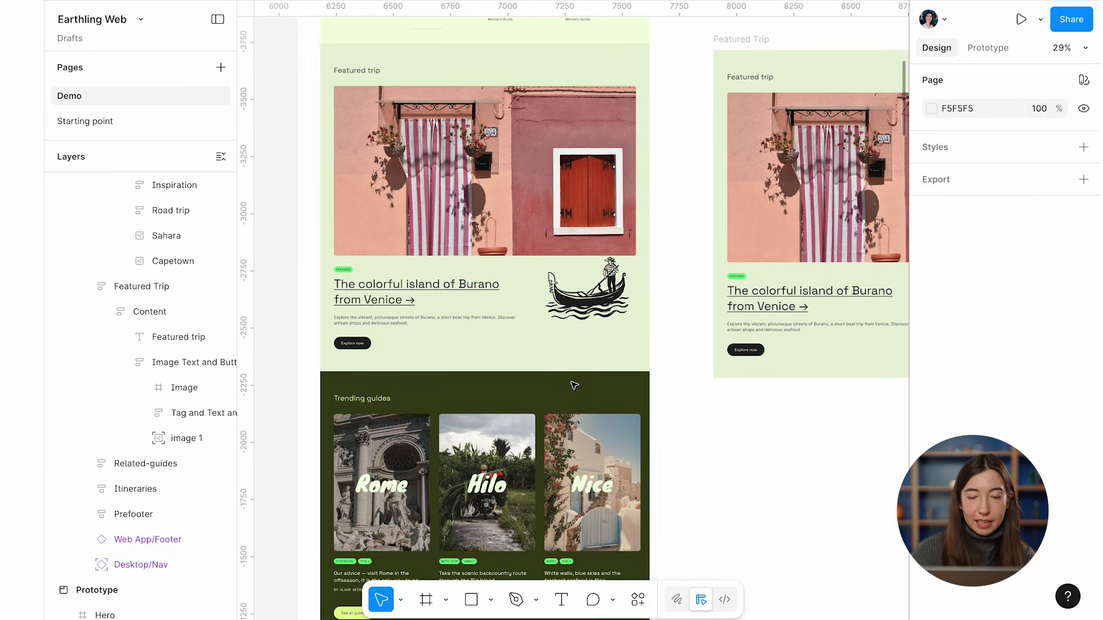
scroll(574, 385, "down", 3)
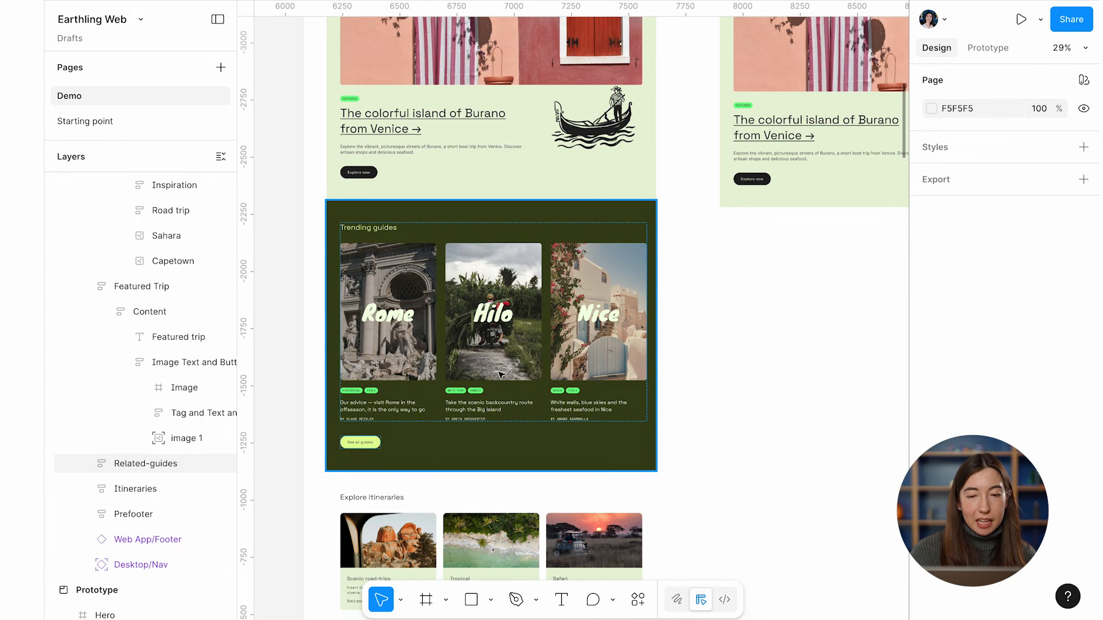
Step: Widen the landing page's Trending guides section to 2760 while leaving its height hugging the content
scroll(501, 373, "up", 2)
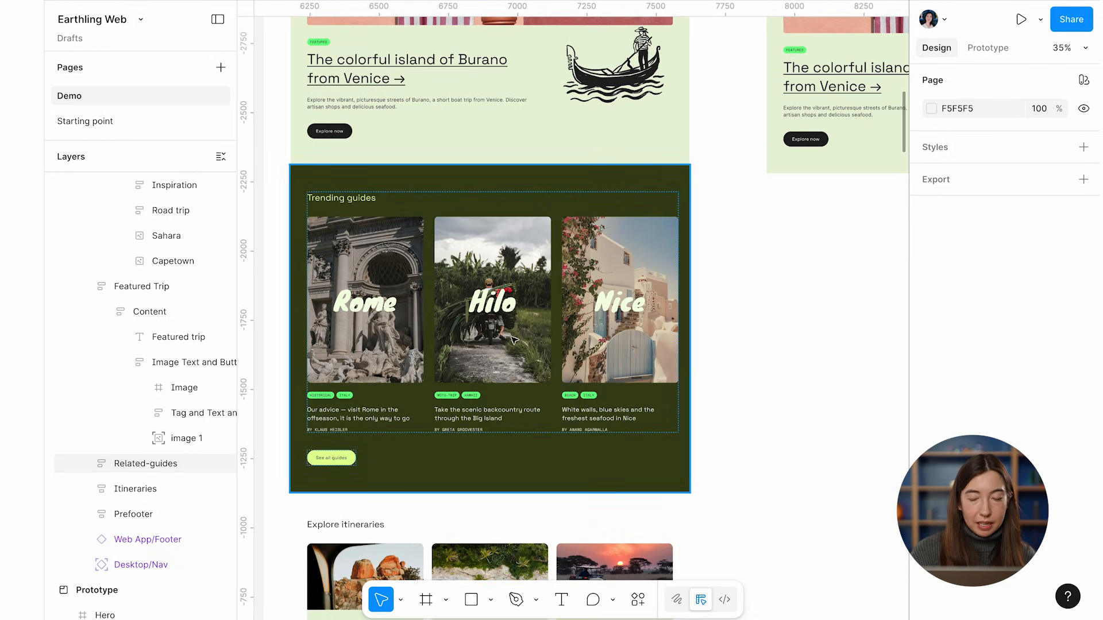
left_click(595, 179)
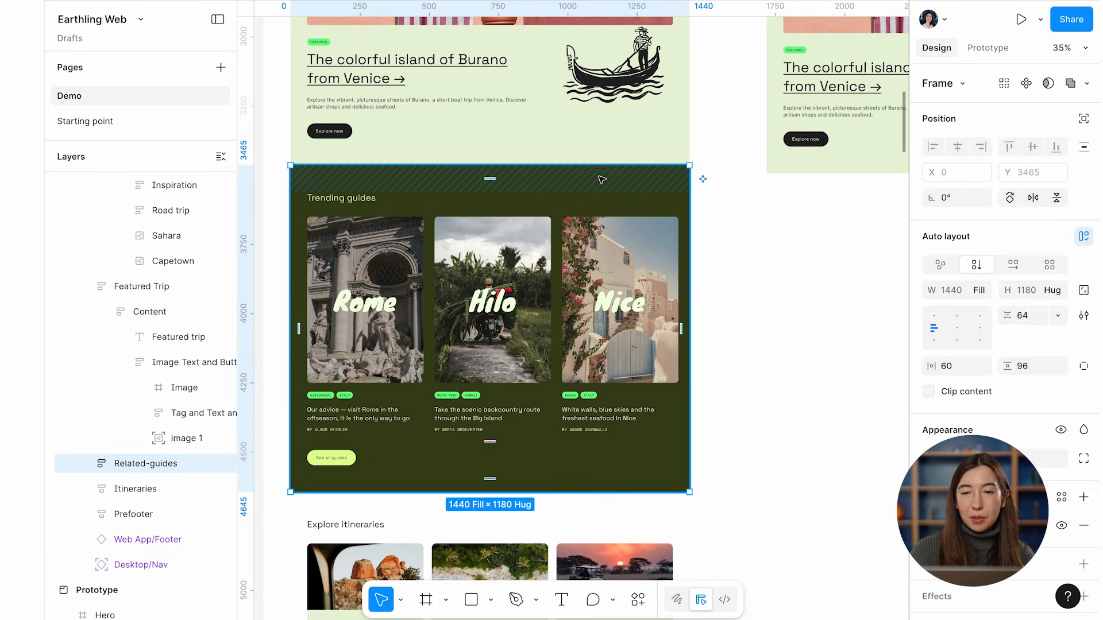
left_click_drag(691, 219, 908, 240)
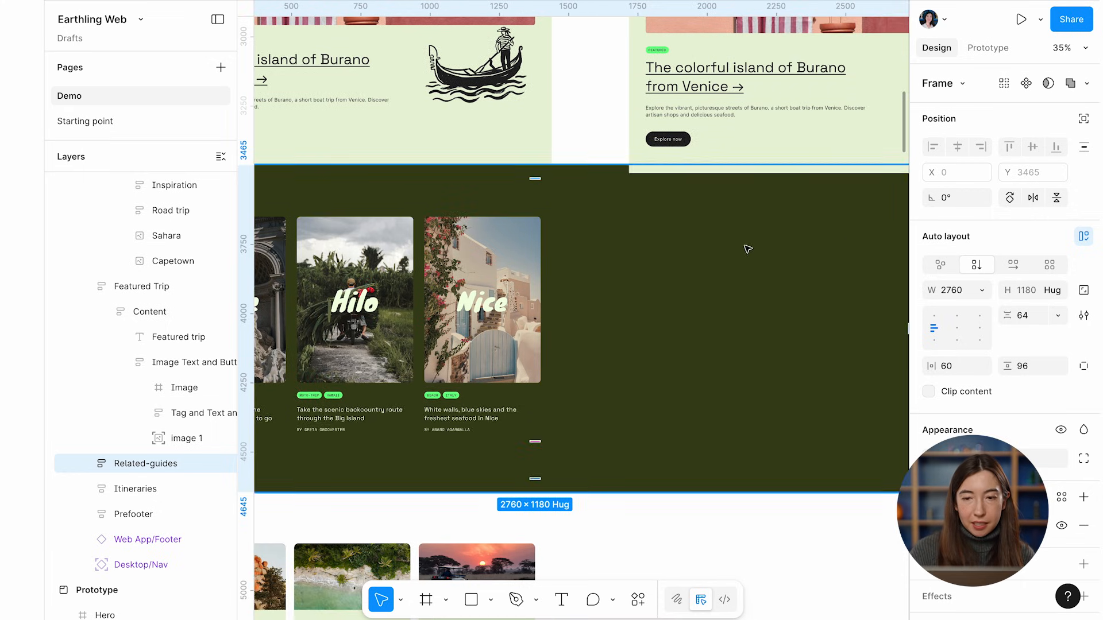
scroll(781, 244, "down", 3)
scroll(660, 270, "up", 2)
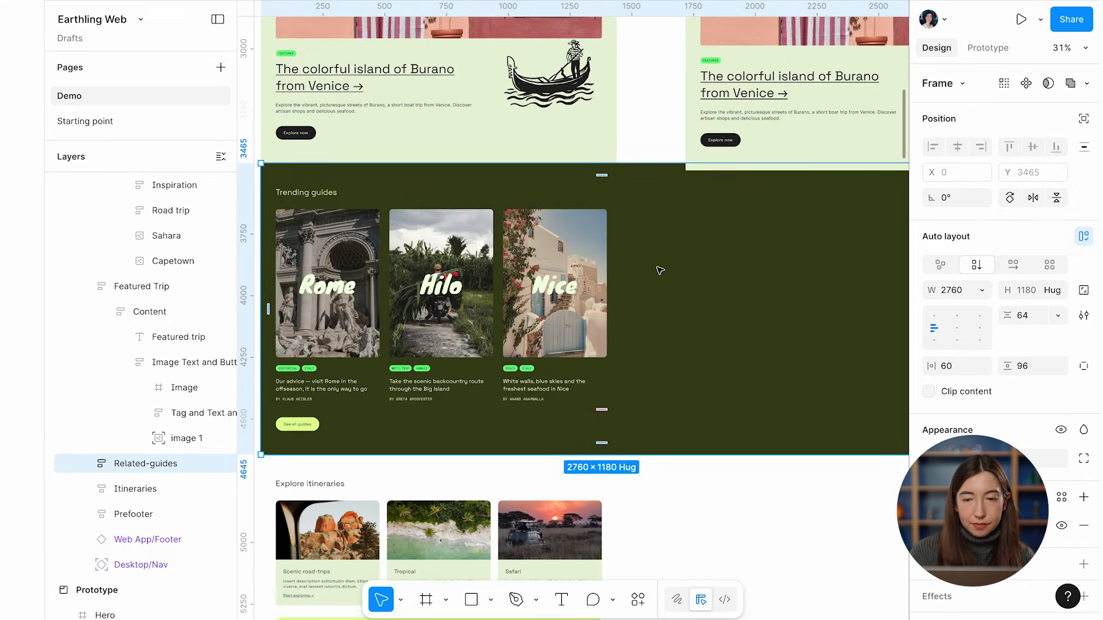
Step: Extend the Guides card row to six cards by duplicating the Rome, Hilo and Nice cards with new AI-generated content
double_click(444, 321)
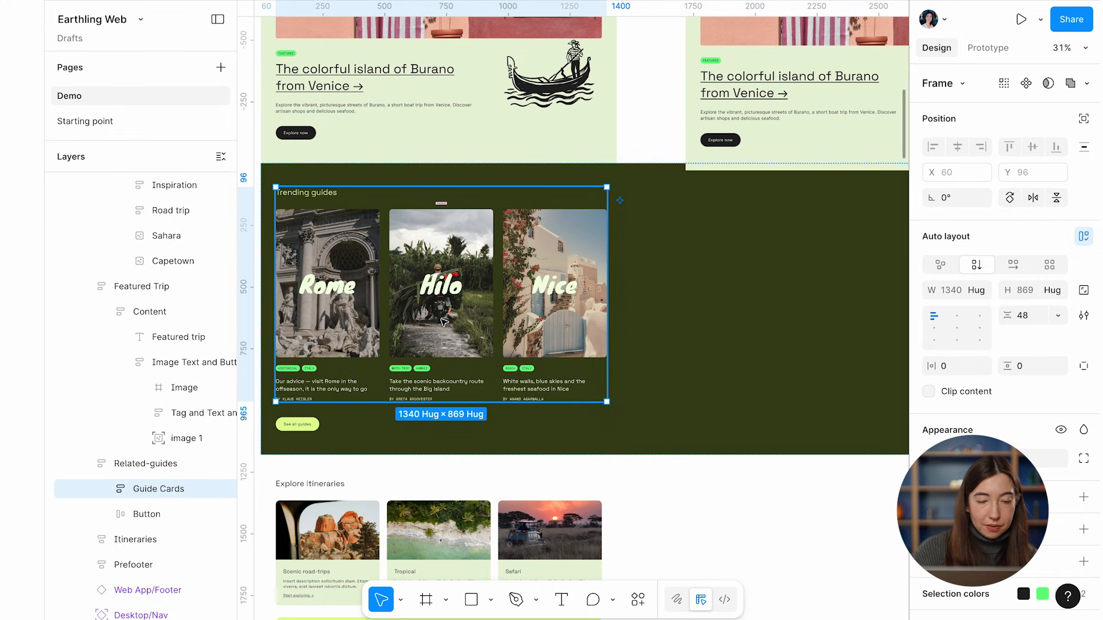
double_click(444, 322)
scroll(405, 333, "up", 3)
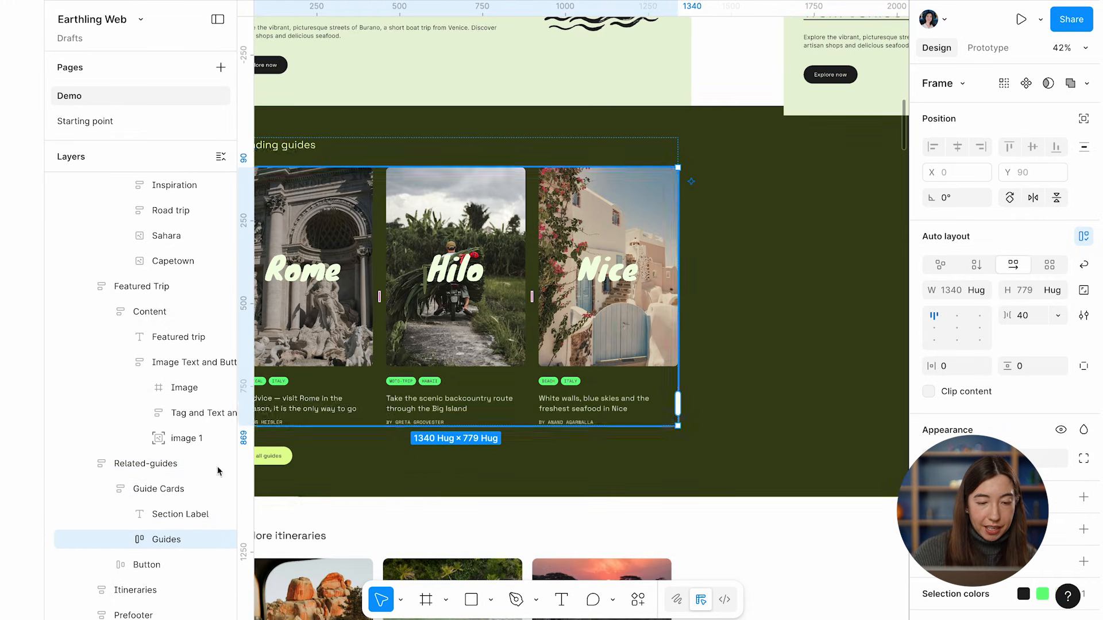
left_click(127, 539)
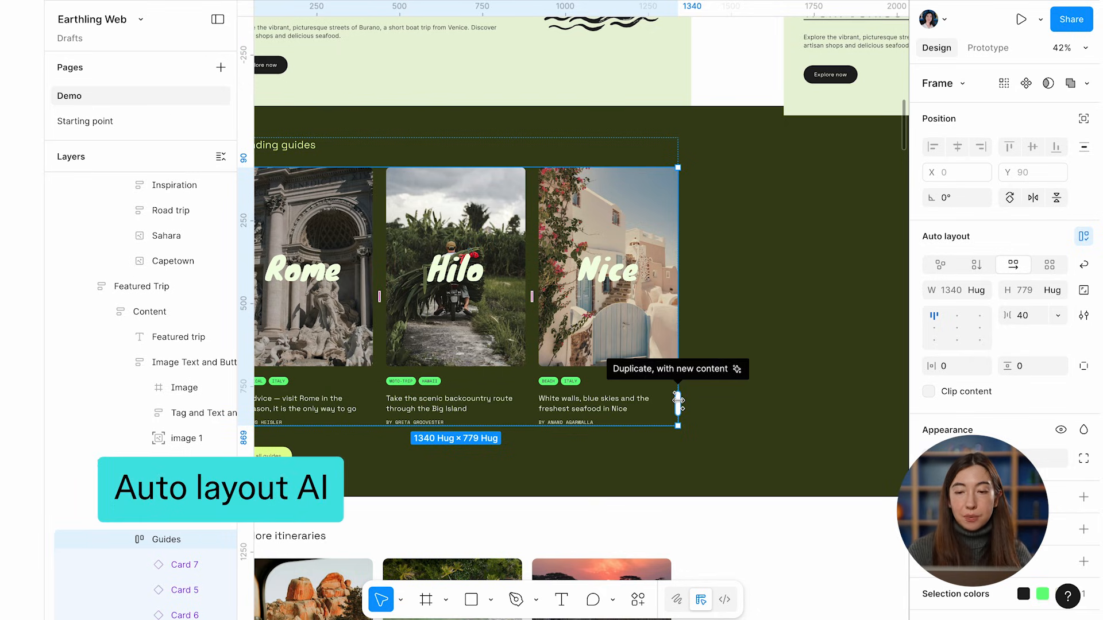
left_click_drag(678, 402, 899, 398)
scroll(782, 413, "right", 5)
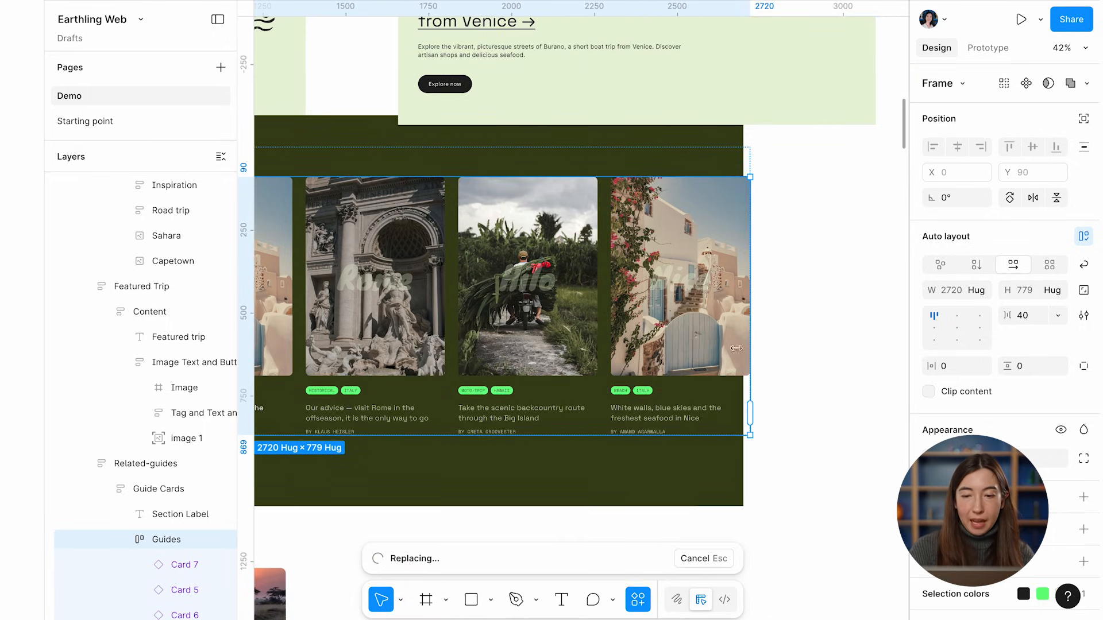
scroll(632, 473, "left", 1)
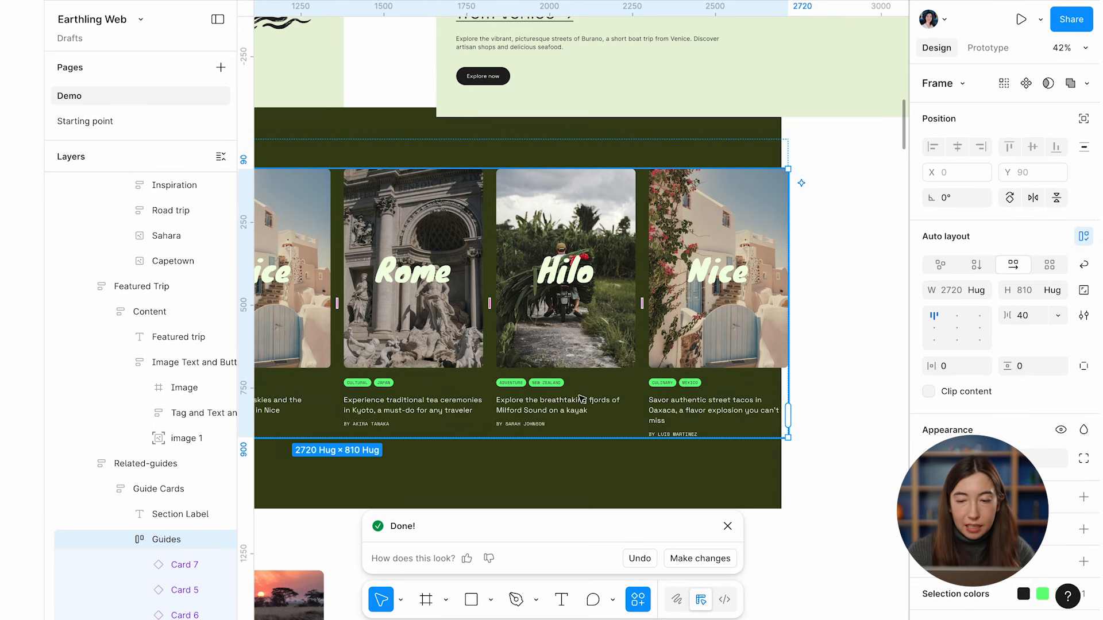
Step: Change the title on the duplicated Rome card with the Japan tag to Kyoto
scroll(614, 420, "up", 3)
scroll(545, 345, "up", 5, "ctrl")
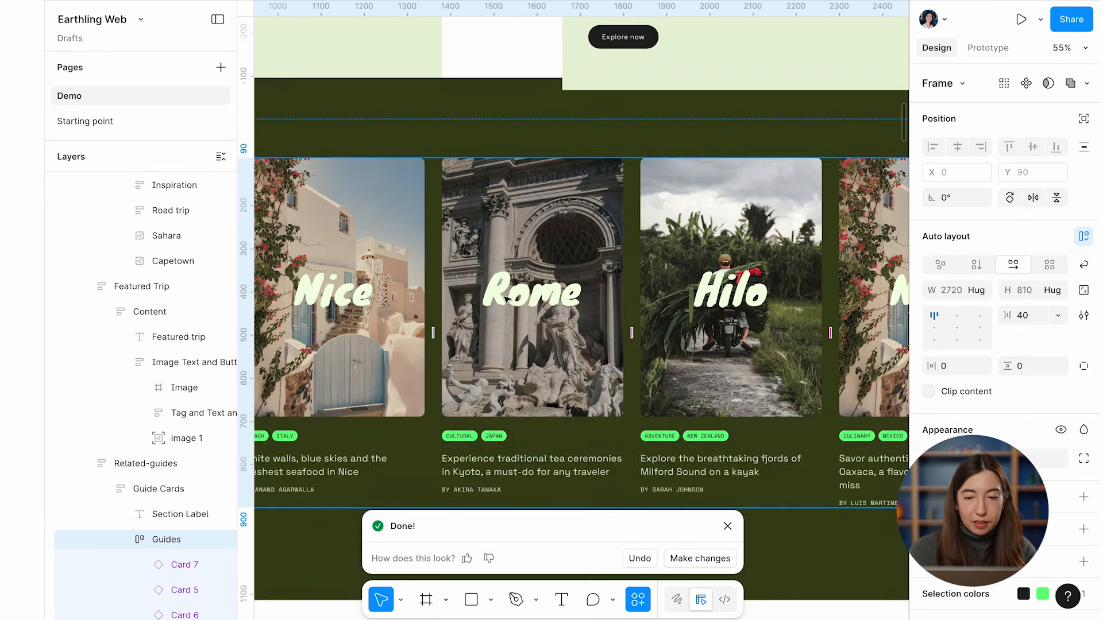
left_click(540, 297)
double_click(540, 296)
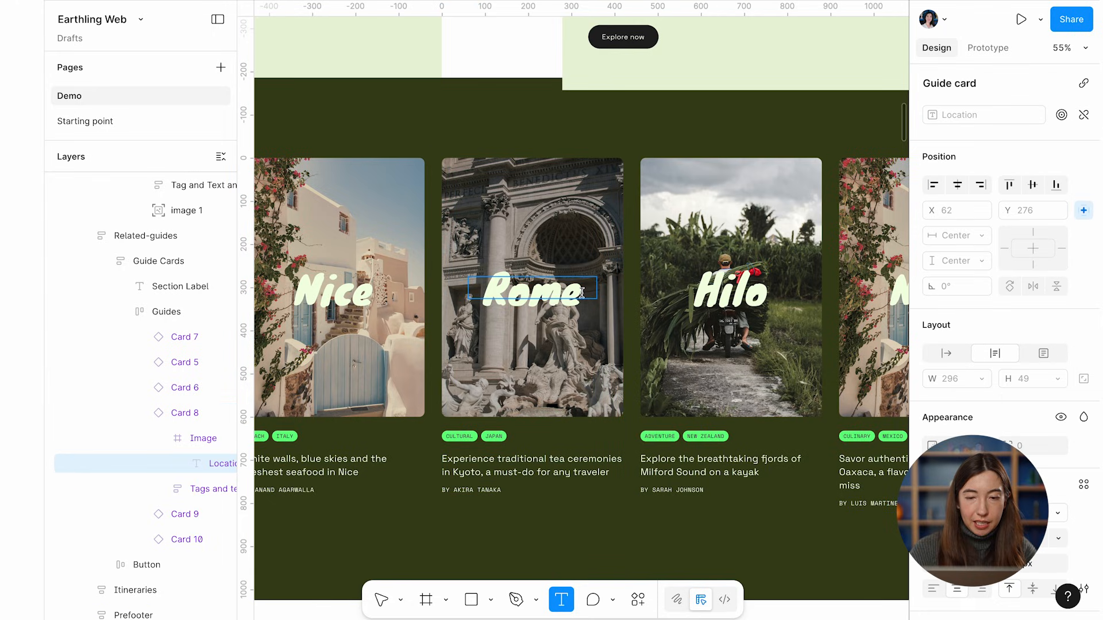
left_click_drag(579, 293, 453, 293)
type("Kyoto")
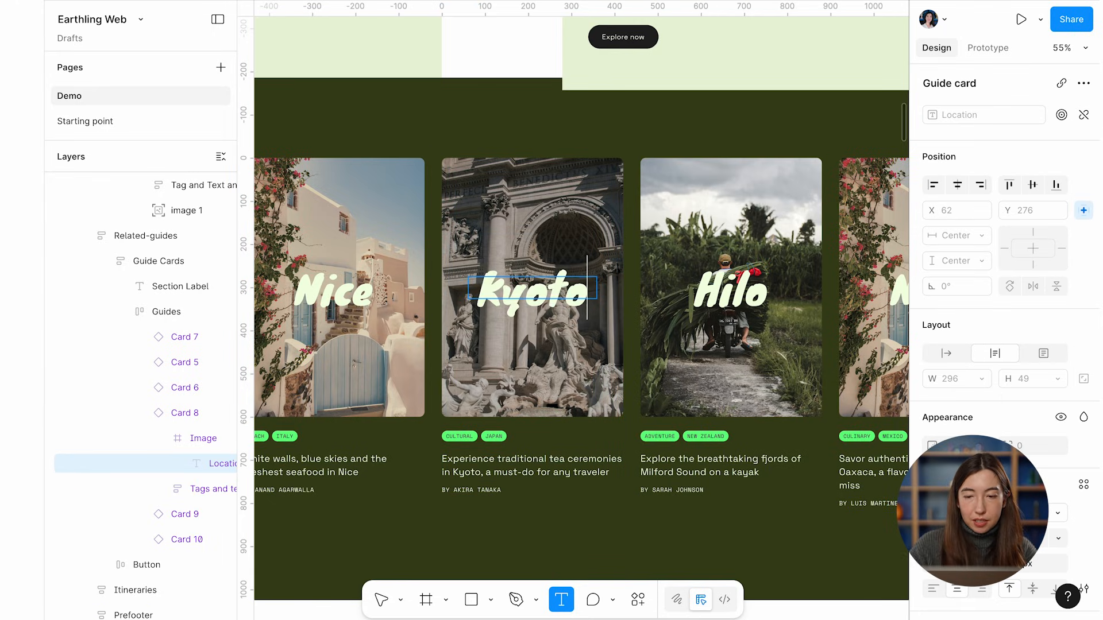
Step: Change the title on the duplicated Hilo card with the New Zealand tag to Milford Sound
scroll(616, 293, "right", 3)
double_click(617, 292)
type("Milford Sound")
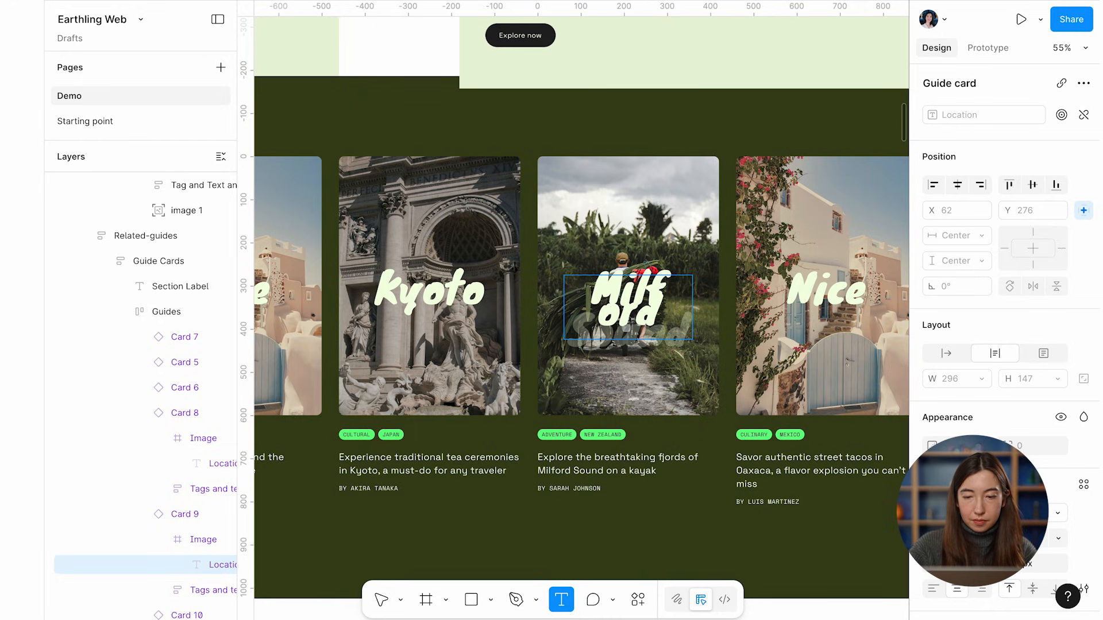
key("Escape")
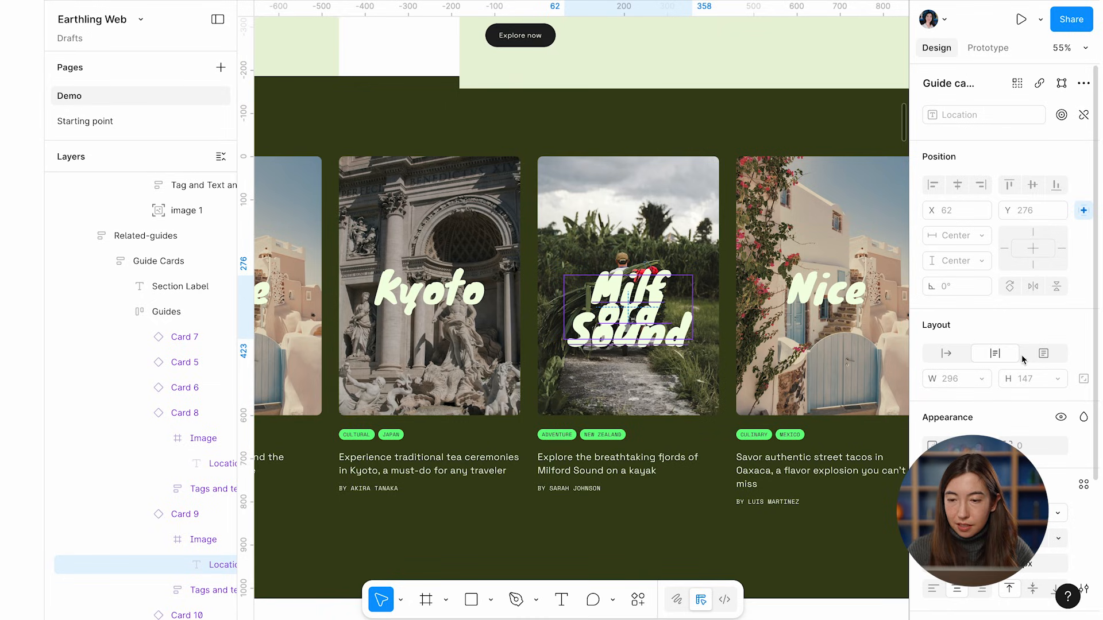
Step: Set the Milford Sound title to fixed size and detach its guide card from the component
left_click(948, 356)
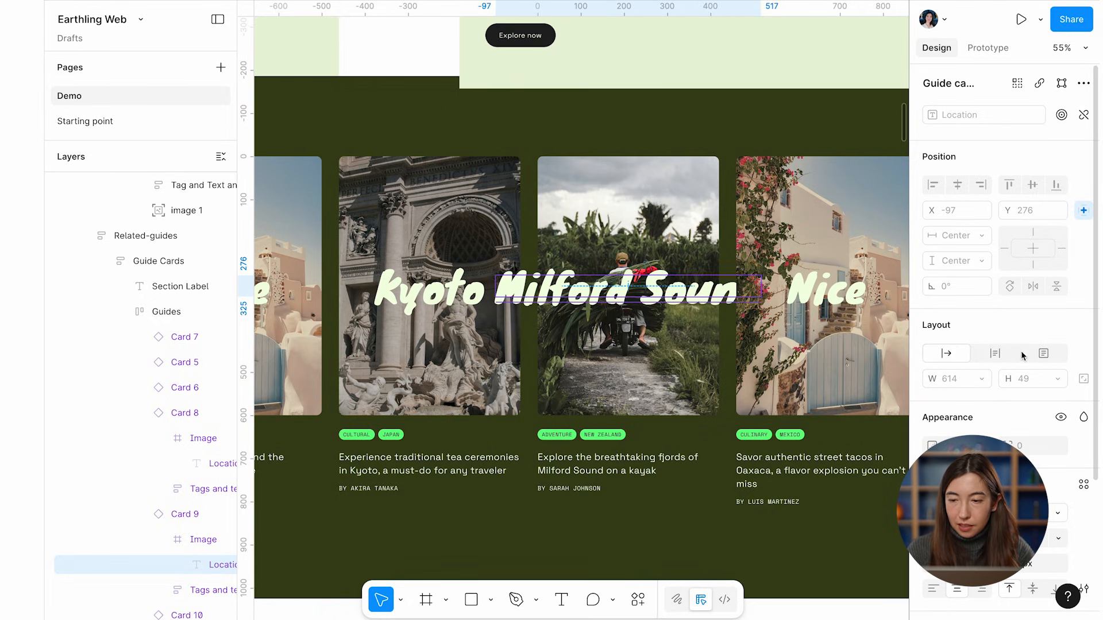
left_click(1043, 355)
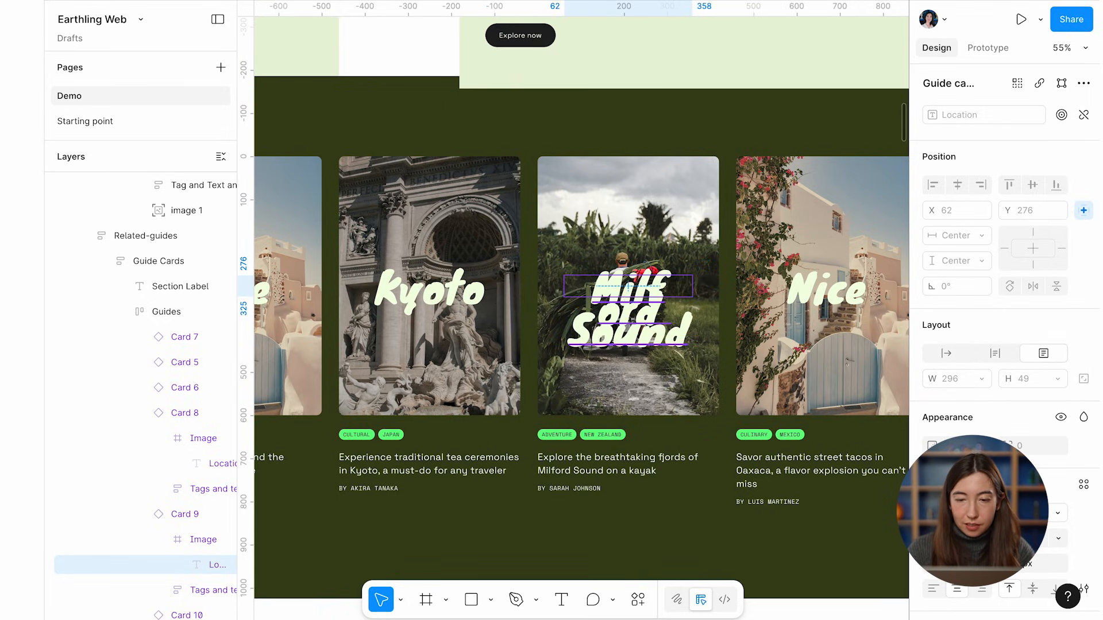
right_click(625, 292)
left_click(597, 376)
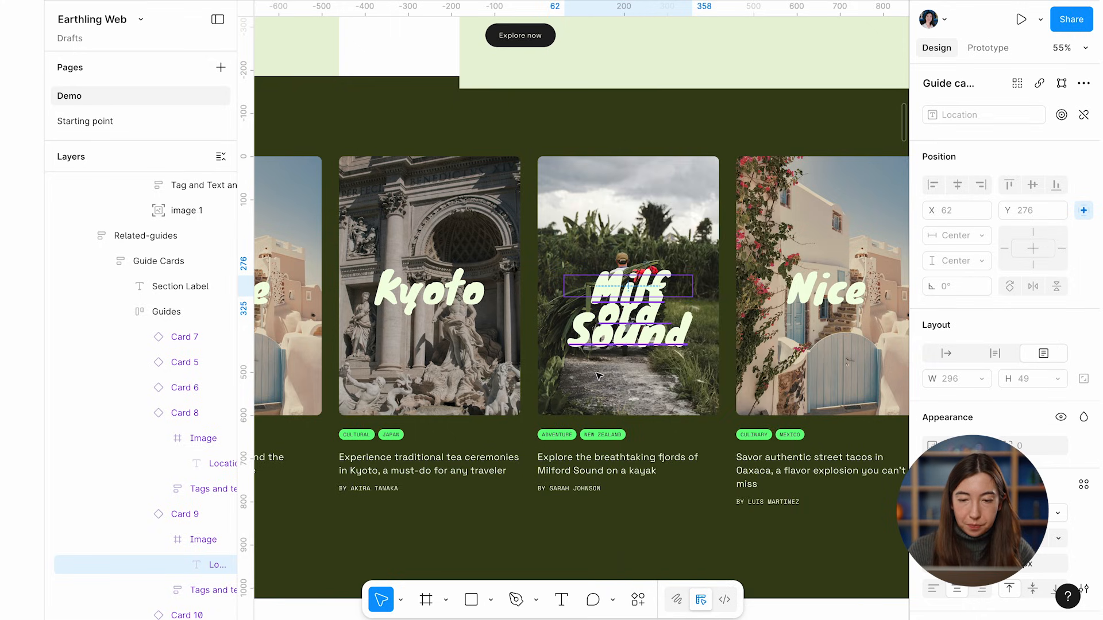
right_click(544, 424)
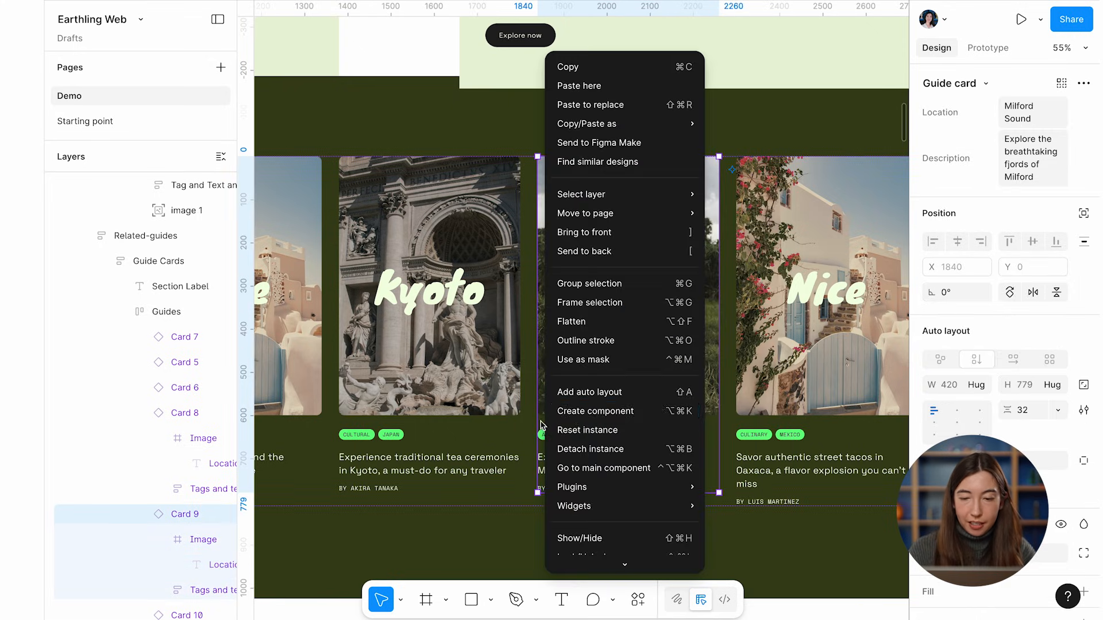
left_click(583, 450)
Step: Enlarge the Milford Sound title box to 358 × 125 and increase its line height, centering the two-line title over the photo
double_click(647, 314)
left_click(646, 314)
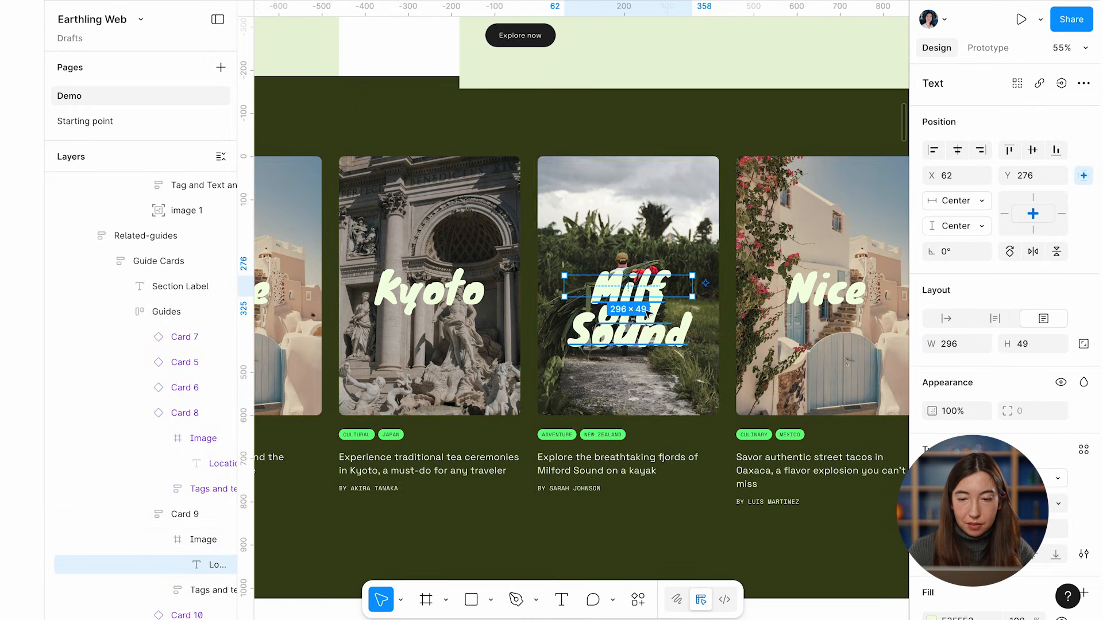
left_click_drag(691, 287, 693, 333)
scroll(974, 393, "down", 3)
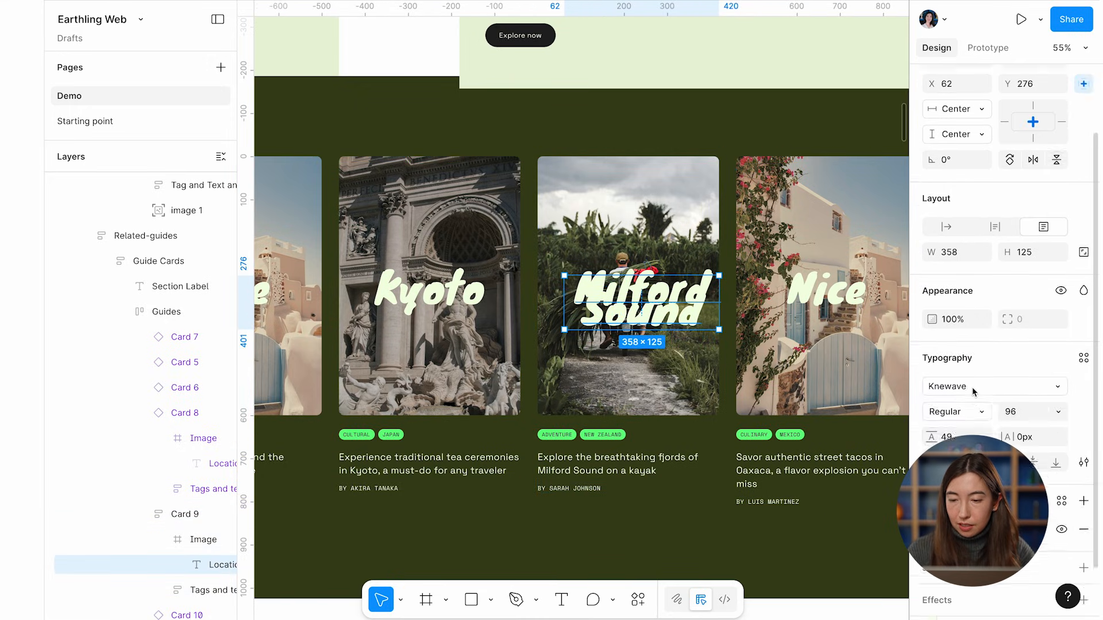
left_click_drag(931, 429, 626, 357)
left_click_drag(631, 307, 621, 290)
Step: Change the title on the duplicated Nice card with the Mexico tag to Mexico
scroll(622, 290, "right", 2)
double_click(717, 285)
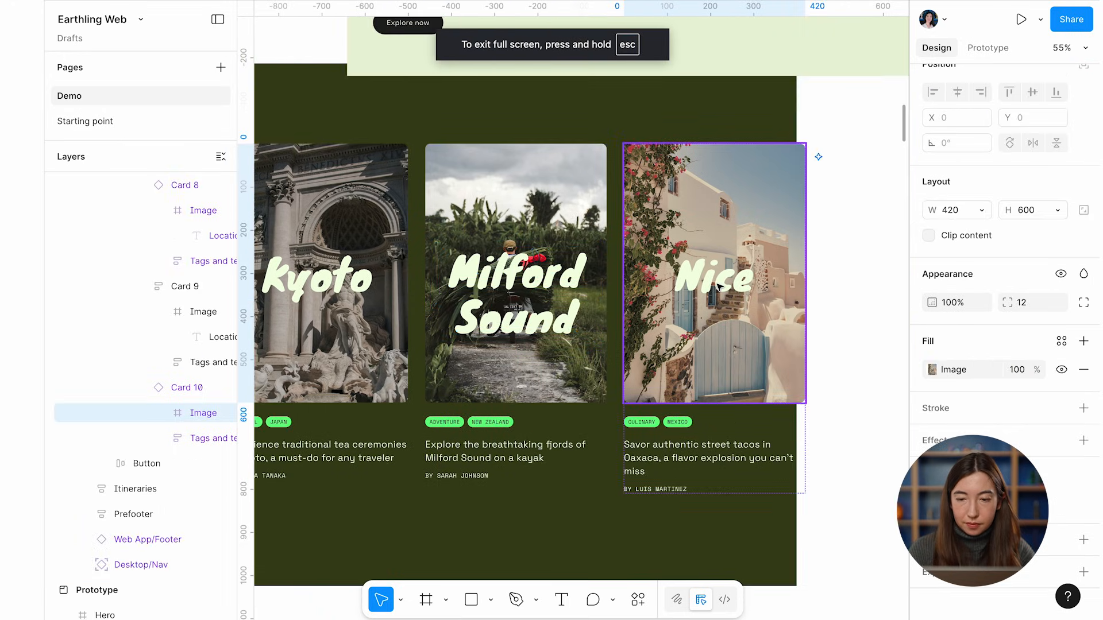
double_click(717, 284)
type("Mexico")
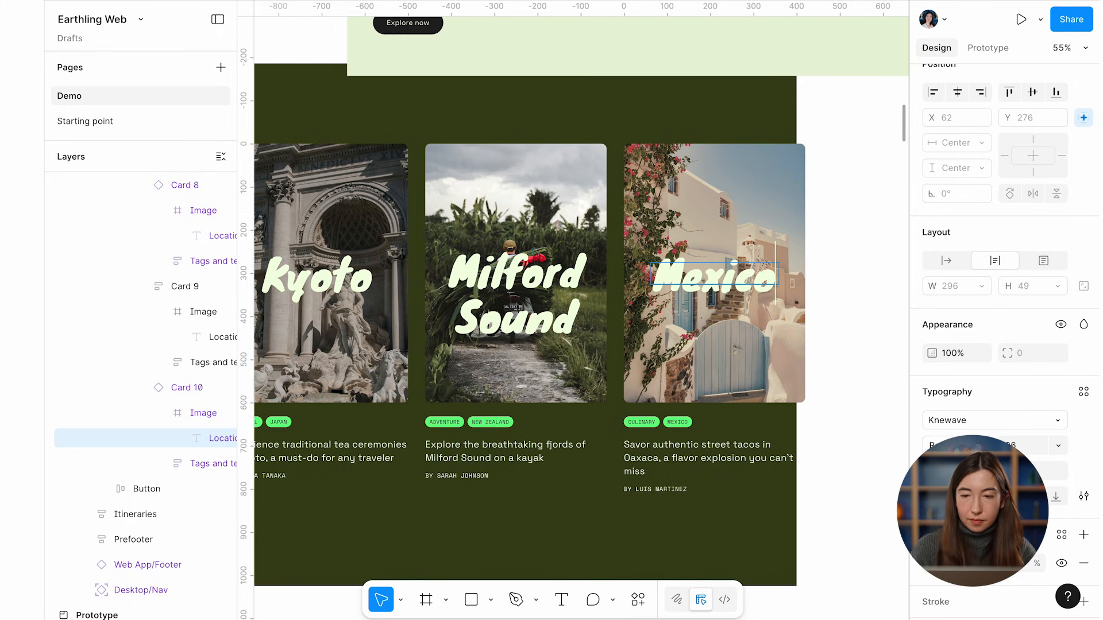
key("Escape")
Step: Edit the Kyoto card's photo with the AI prompt "Make this in image of a Kyoto landmark. Keep the soft, cinematic photography style the same."
scroll(866, 342, "down", 2)
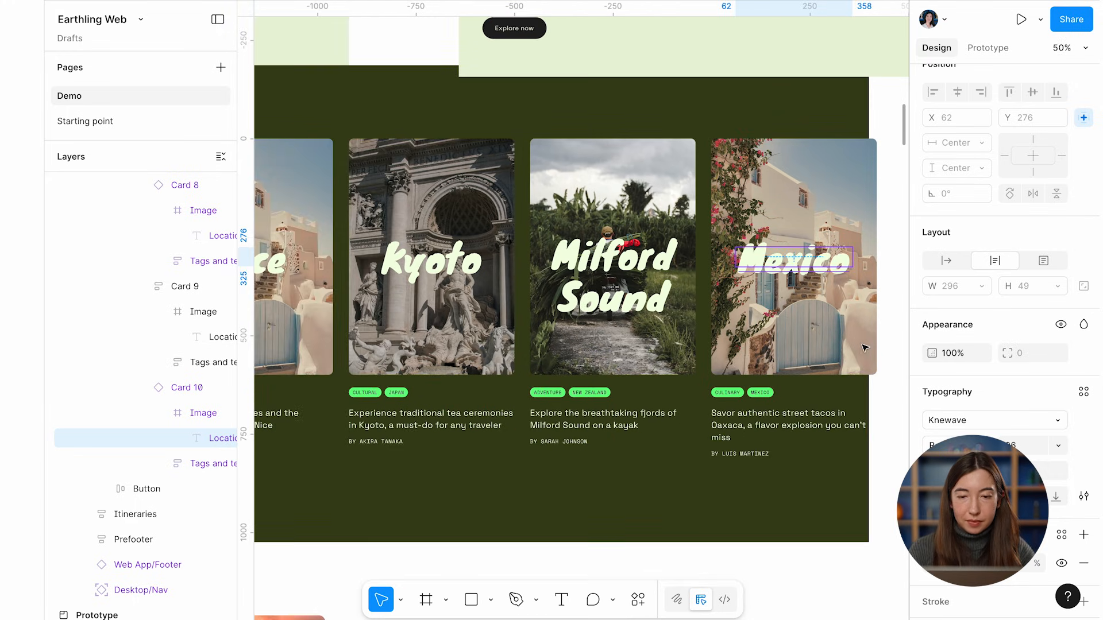
scroll(617, 381, "left", 3)
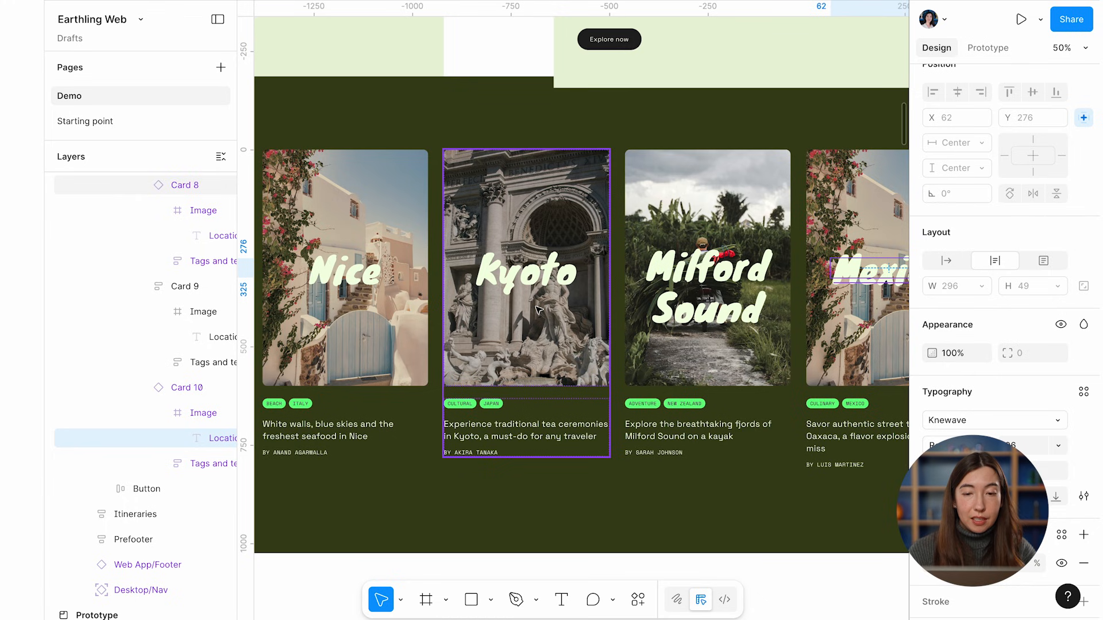
scroll(531, 333, "up", 3)
left_click(529, 338)
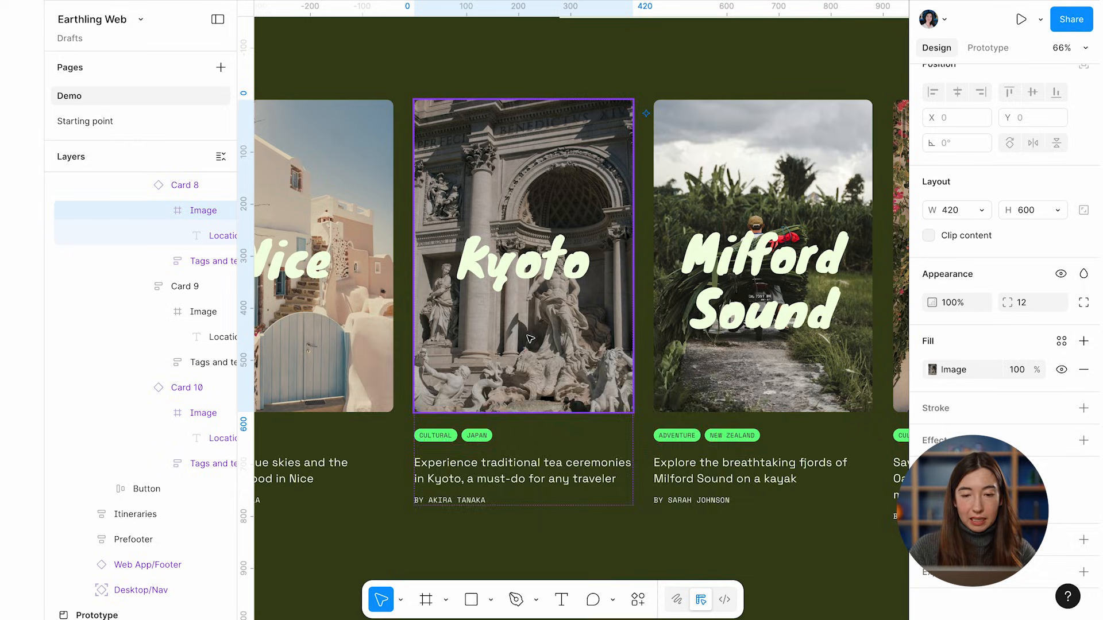
key("ctrl+k")
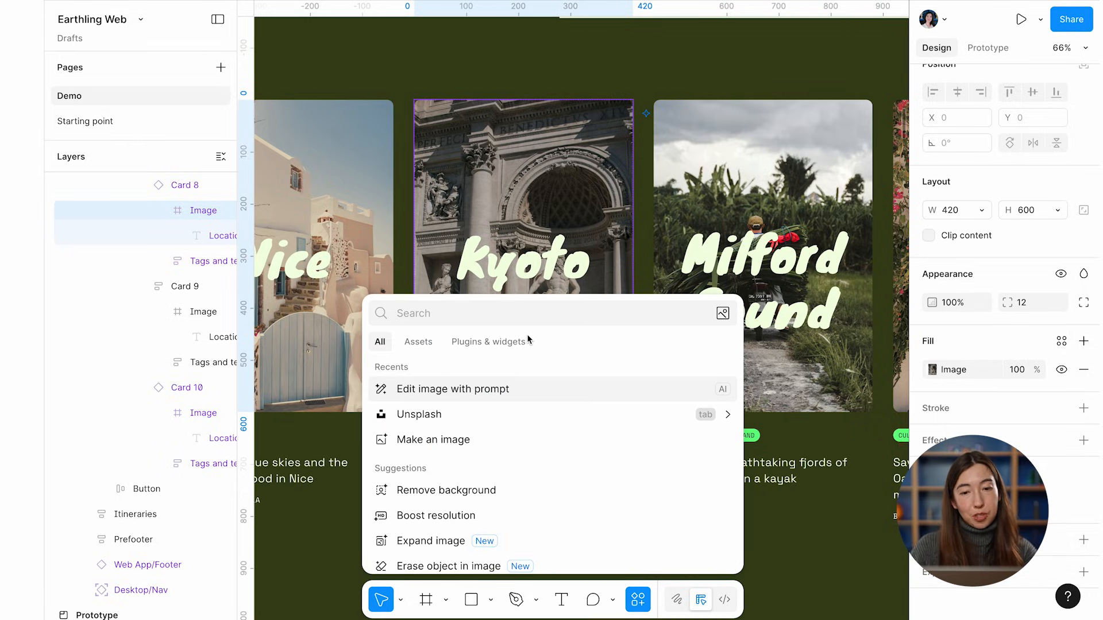
left_click(485, 390)
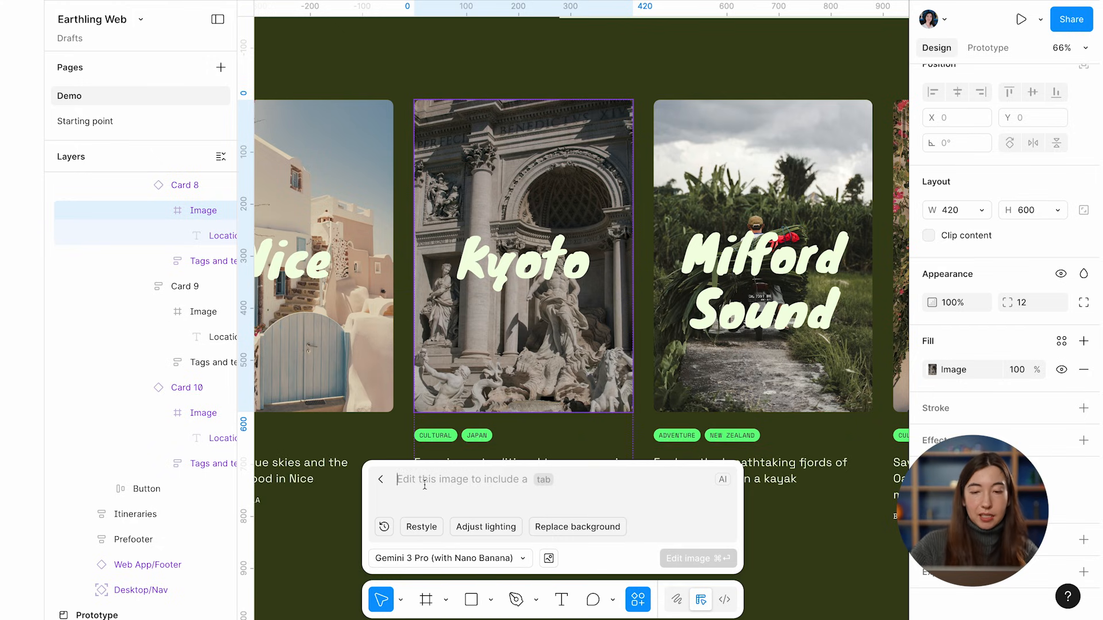
type("Make ")
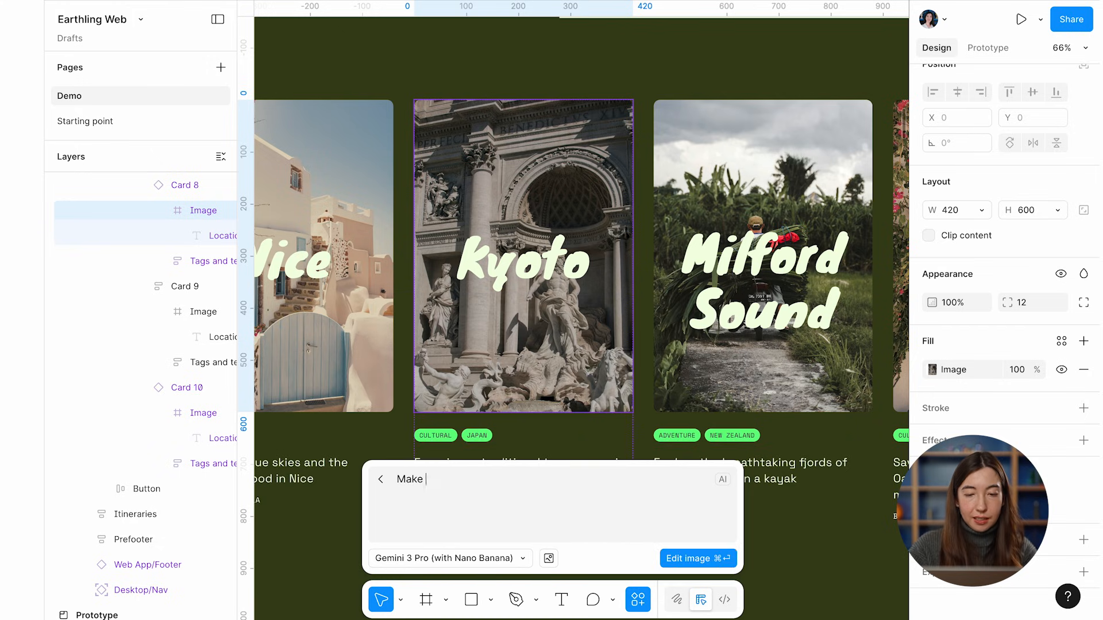
type("this in image of a Kyoto landmark. Keep the soft, cinematic photogr")
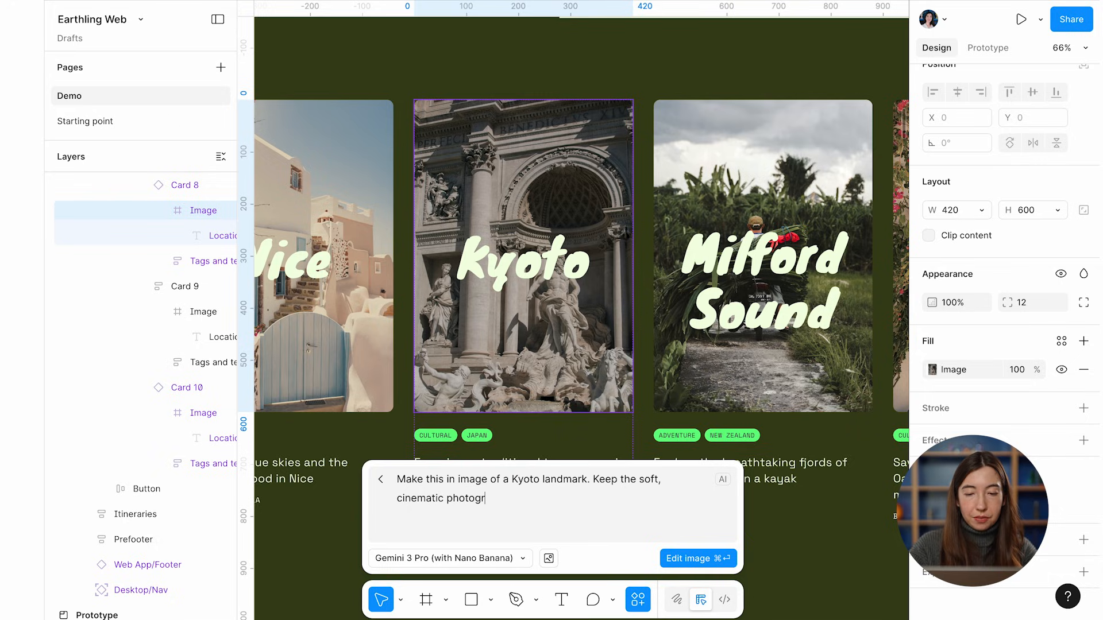
type("aphy style the same.")
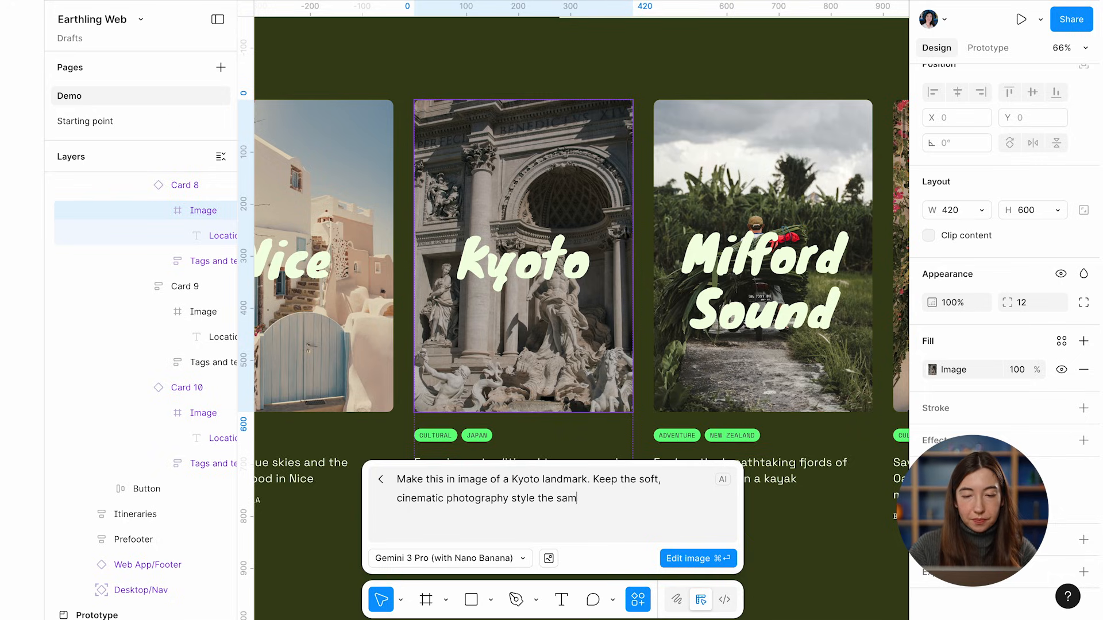
left_click(674, 559)
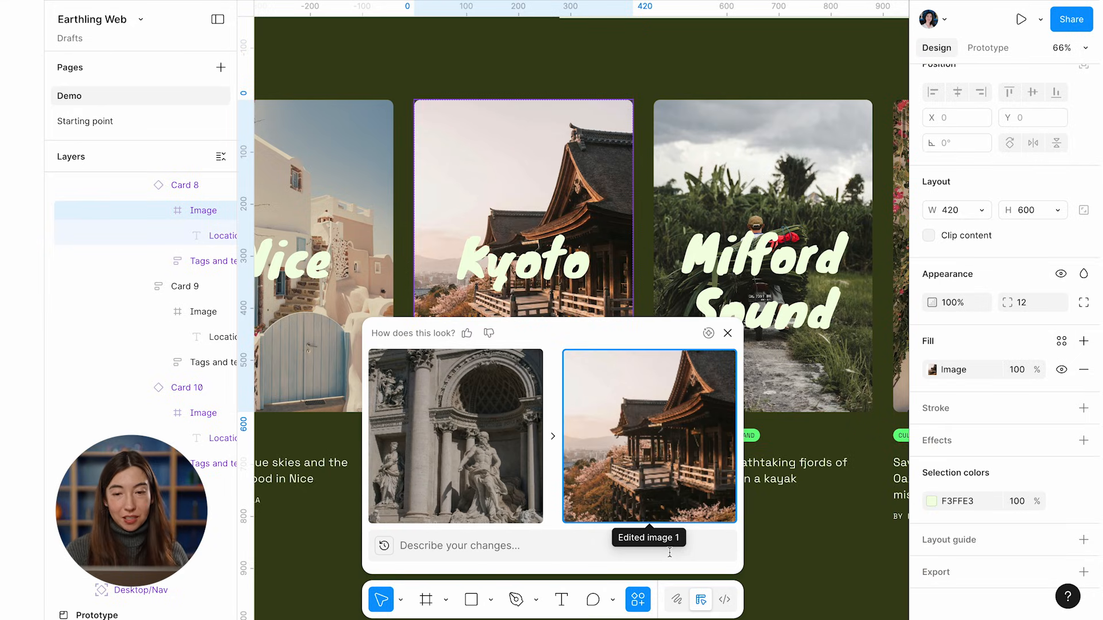
left_click(727, 334)
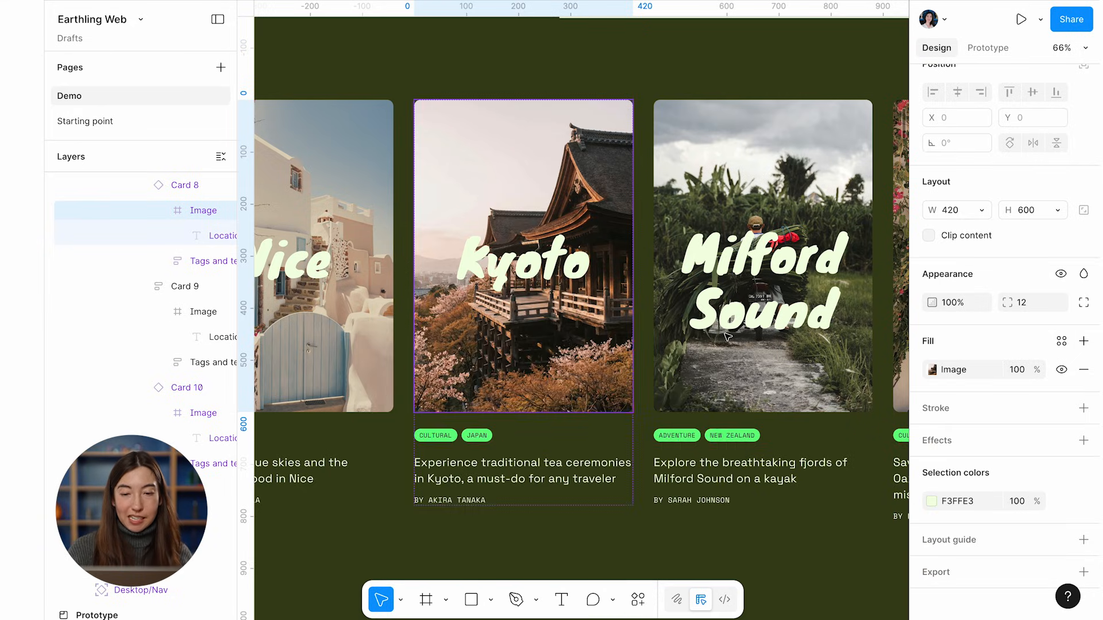
Step: Review the extended Trending guides row and the Explore itineraries section below it
scroll(560, 346, "down", 3)
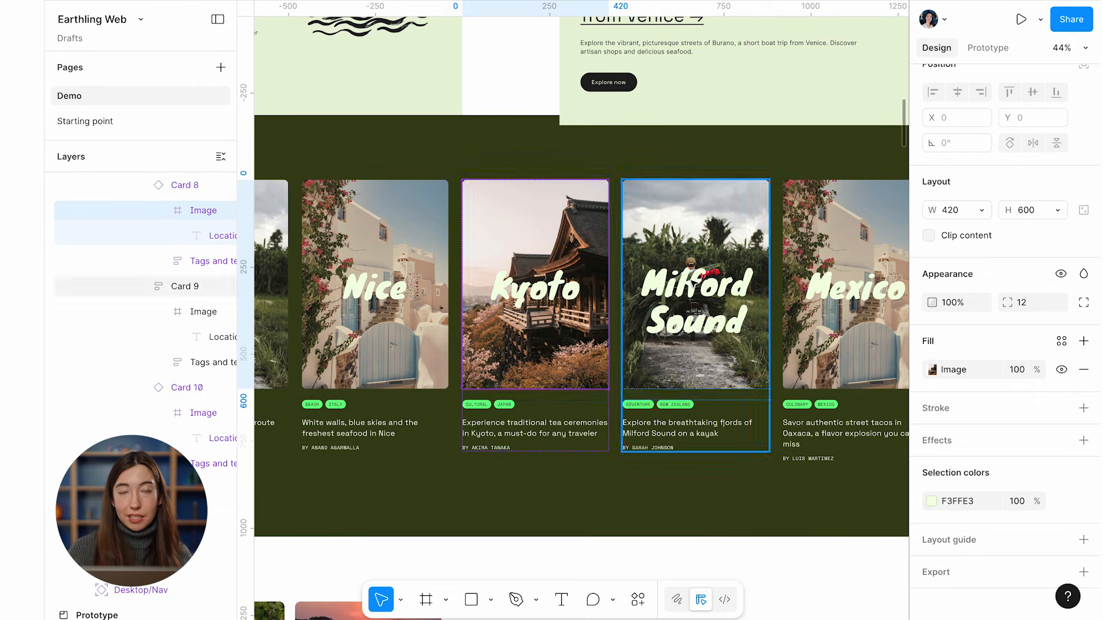
scroll(600, 338, "left", 2)
scroll(601, 339, "down", 2)
scroll(601, 339, "down", 5)
scroll(600, 339, "left", 4)
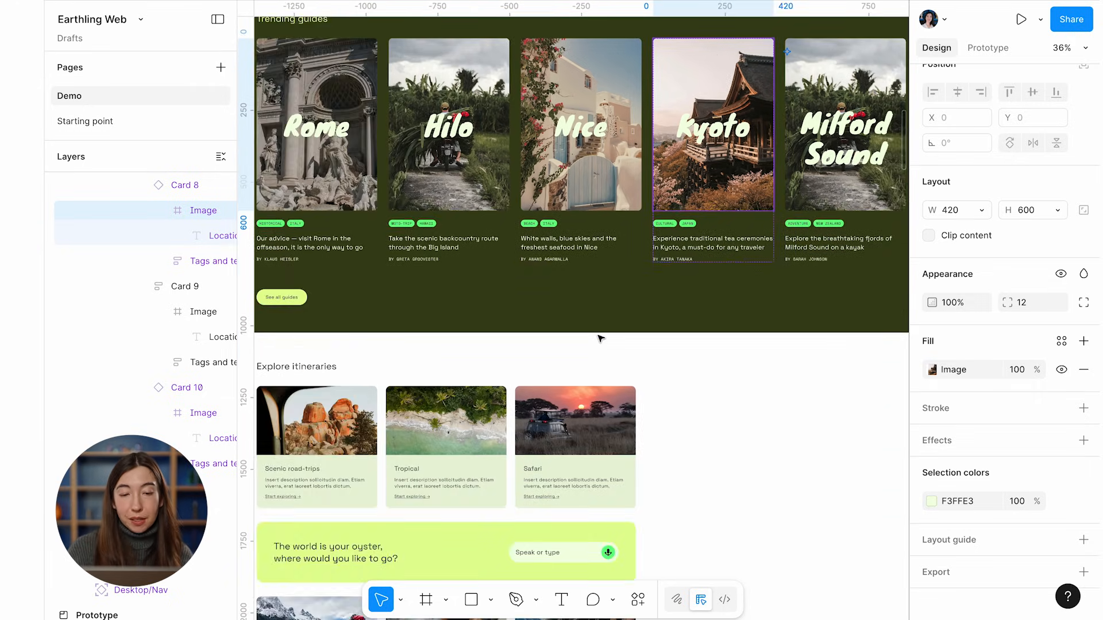
scroll(601, 339, "down", 7)
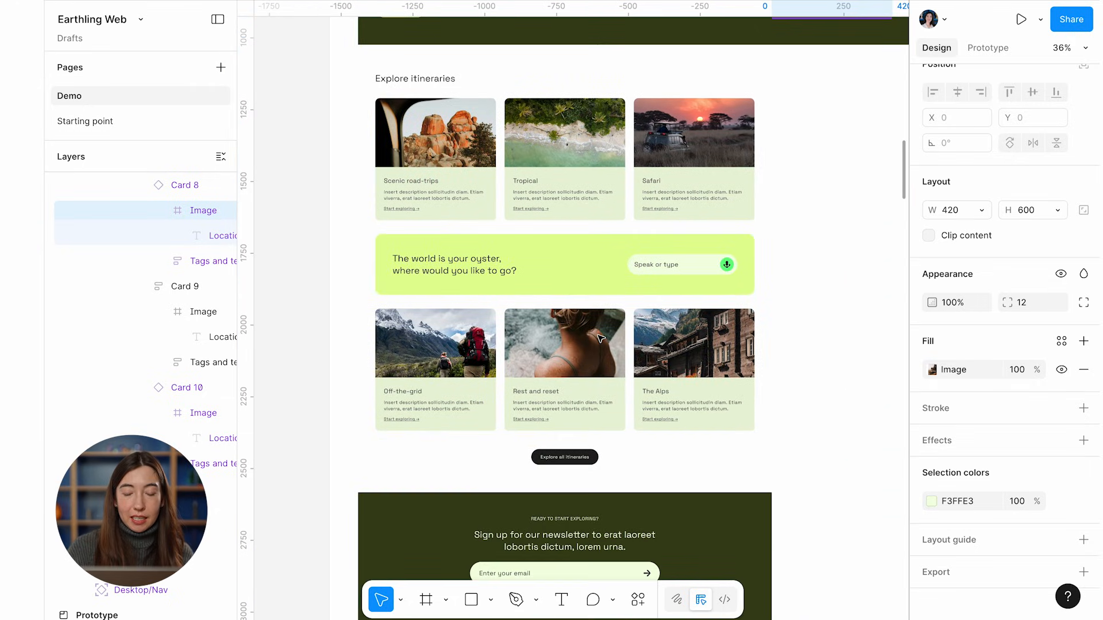
Step: Add a Texture effect to the large Earthling logo in the page footer
scroll(600, 339, "right", 3)
scroll(601, 339, "down", 5)
scroll(575, 441, "up", 3)
double_click(568, 441)
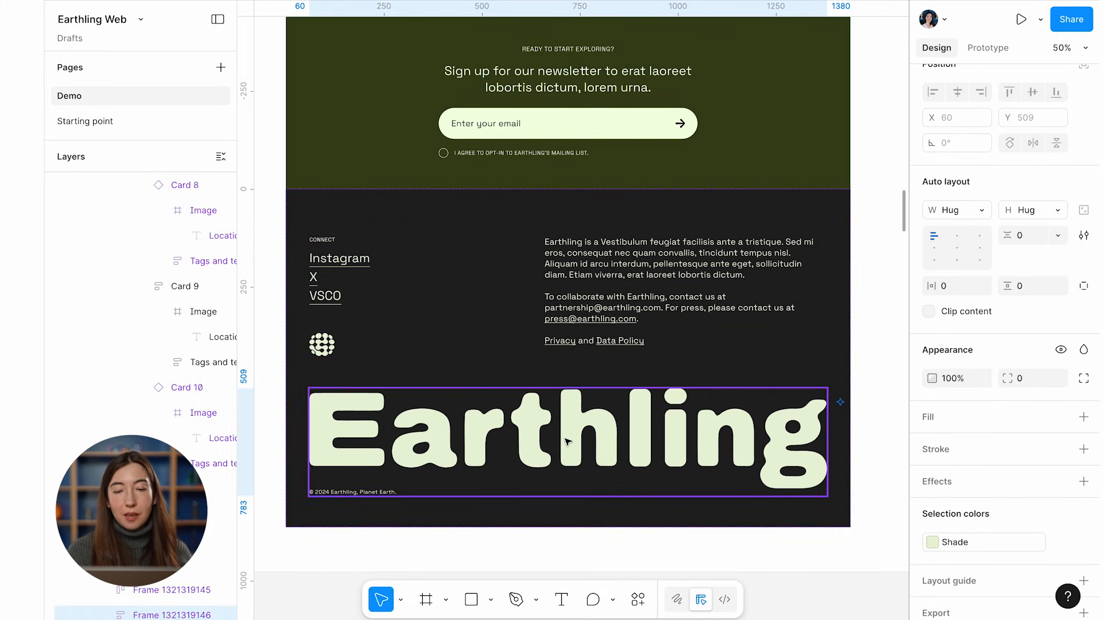
left_click(567, 441)
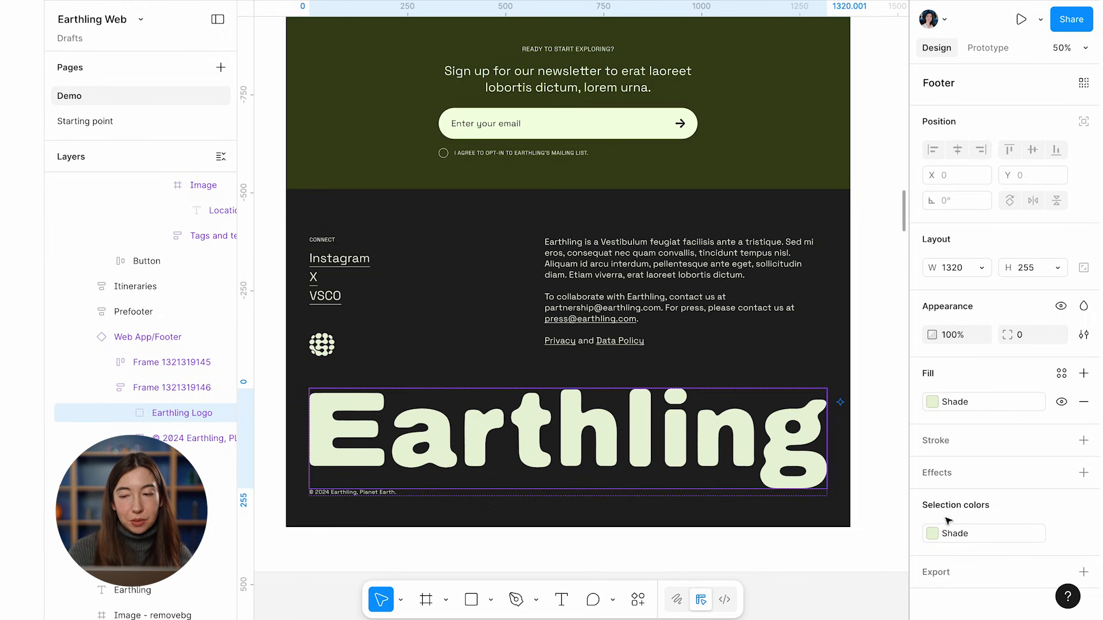
left_click(1083, 473)
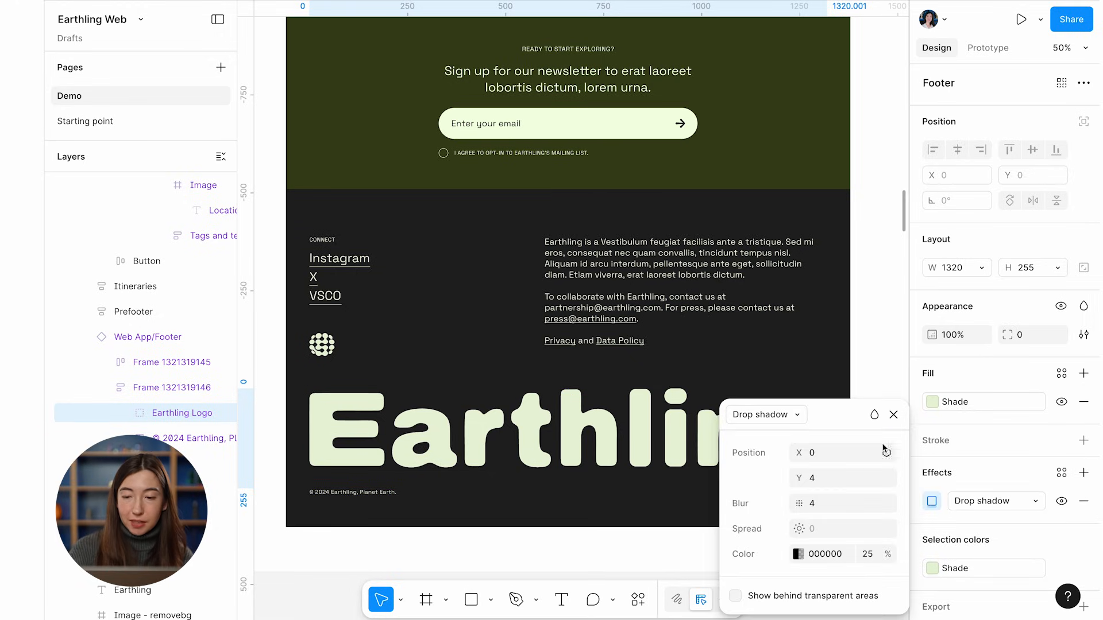
left_click(795, 414)
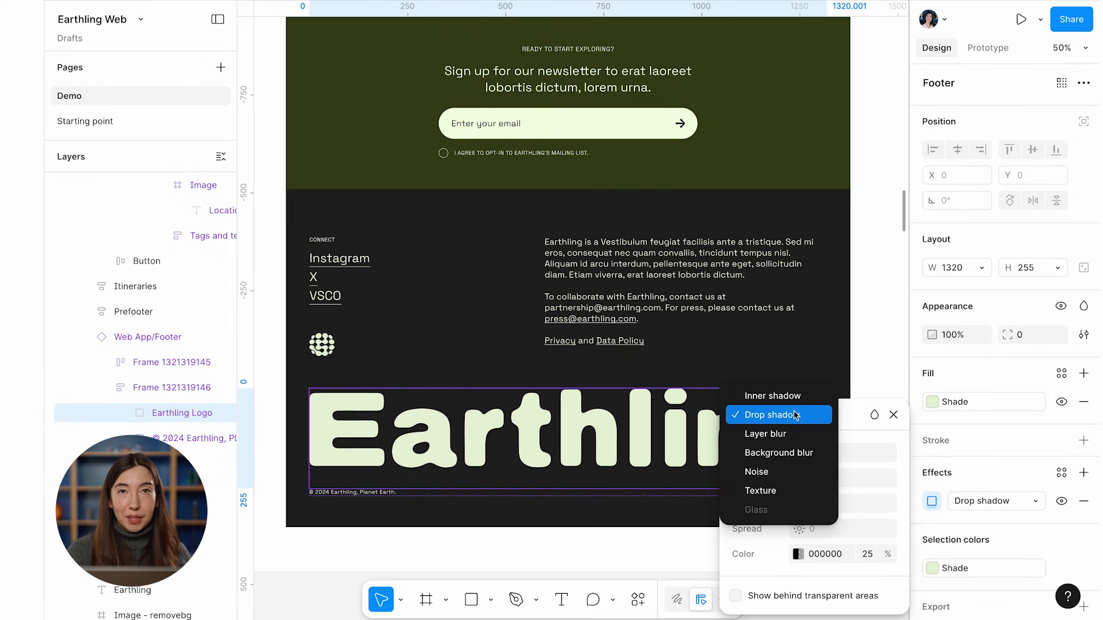
left_click(775, 491)
Step: Set the footer logo's texture size to 1.9 and radius to 12.2, and deselect the logo
left_click_drag(799, 453, 922, 481)
left_click_drag(799, 453, 752, 475)
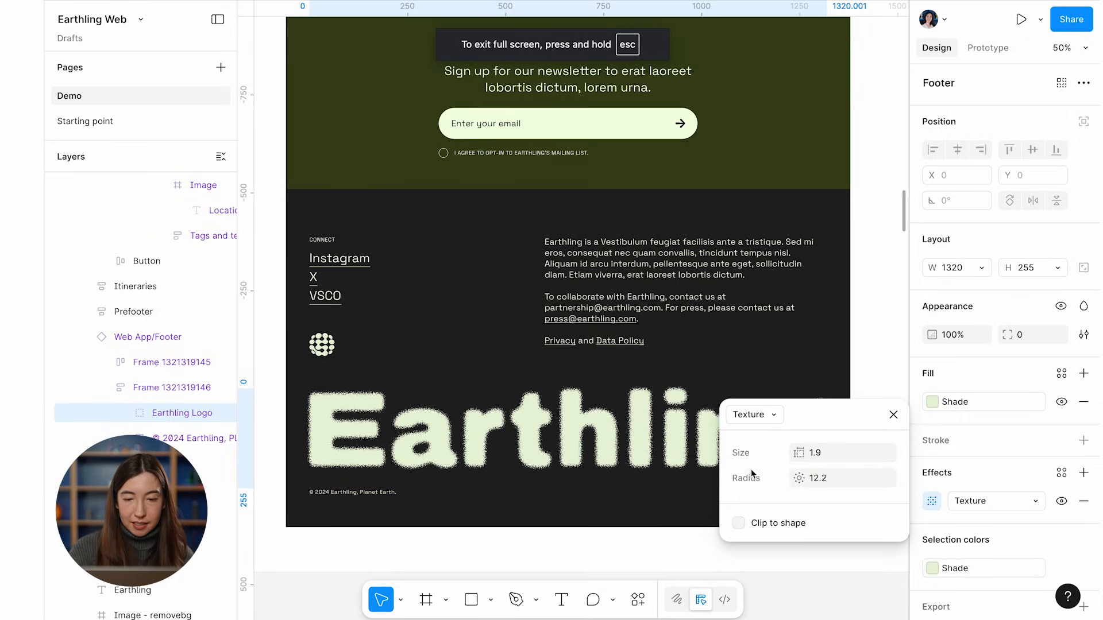
scroll(645, 512, "down", 3)
left_click(652, 529)
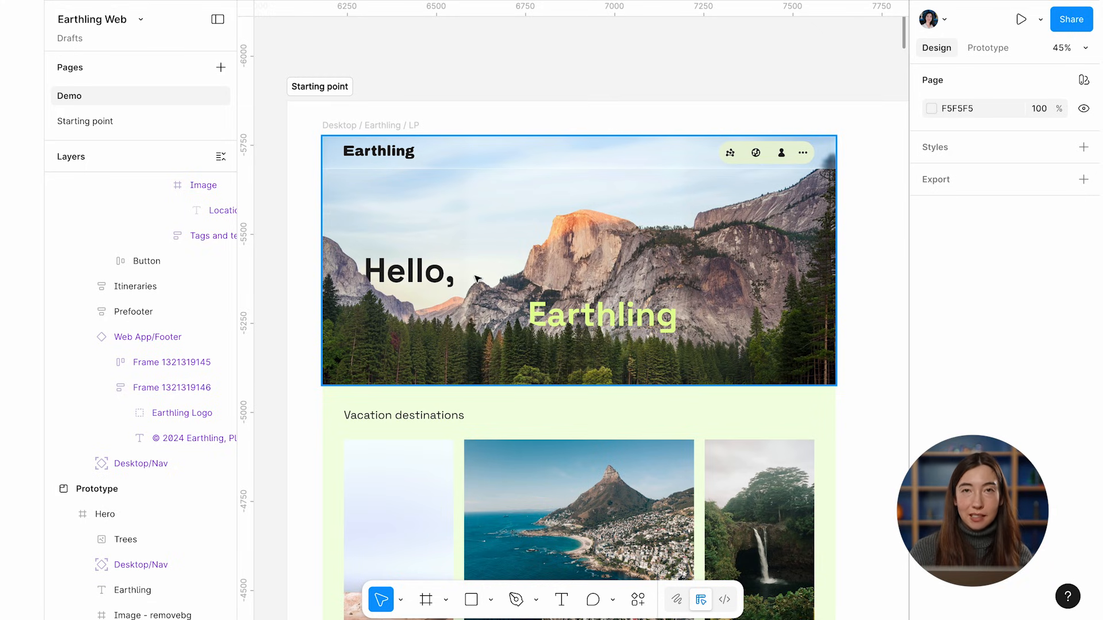
Step: Review the landing page from the hero through destinations, featured trip, Trending guides and itineraries down to the textured footer logo
scroll(477, 280, "down", 5)
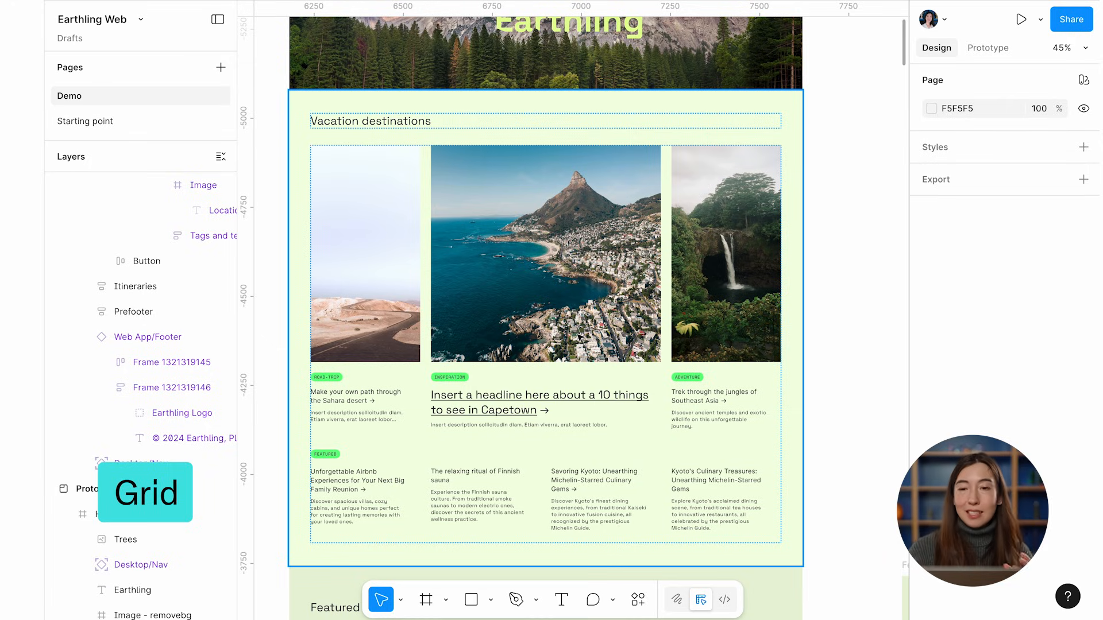
scroll(723, 296, "down", 10)
scroll(723, 296, "up", 2)
left_click(722, 296)
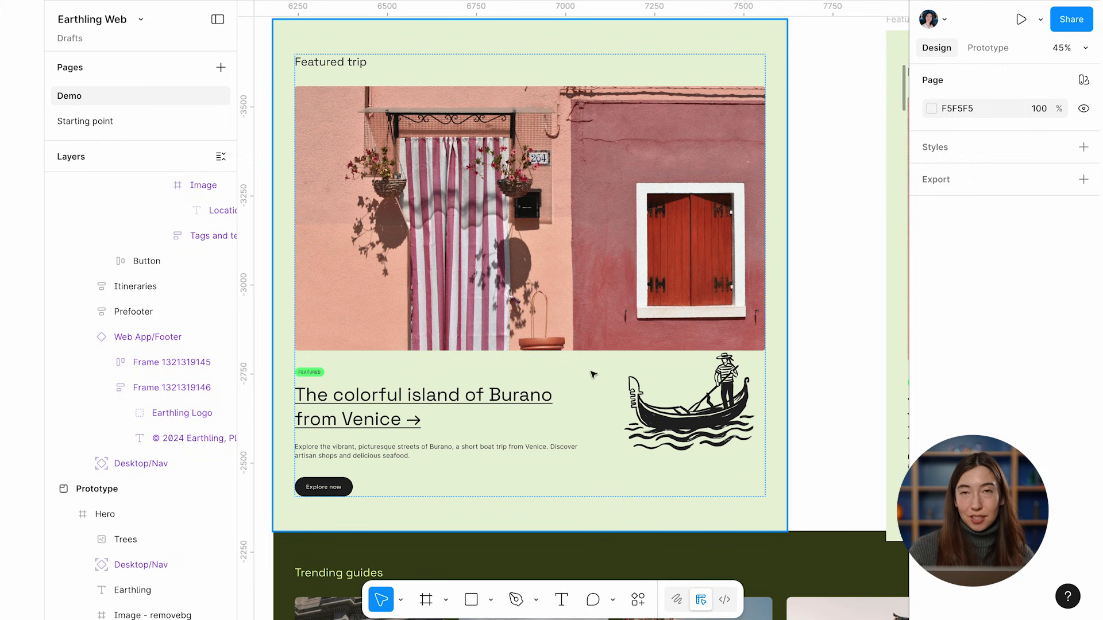
scroll(534, 353, "down", 8)
scroll(537, 353, "down", 1, "ctrl")
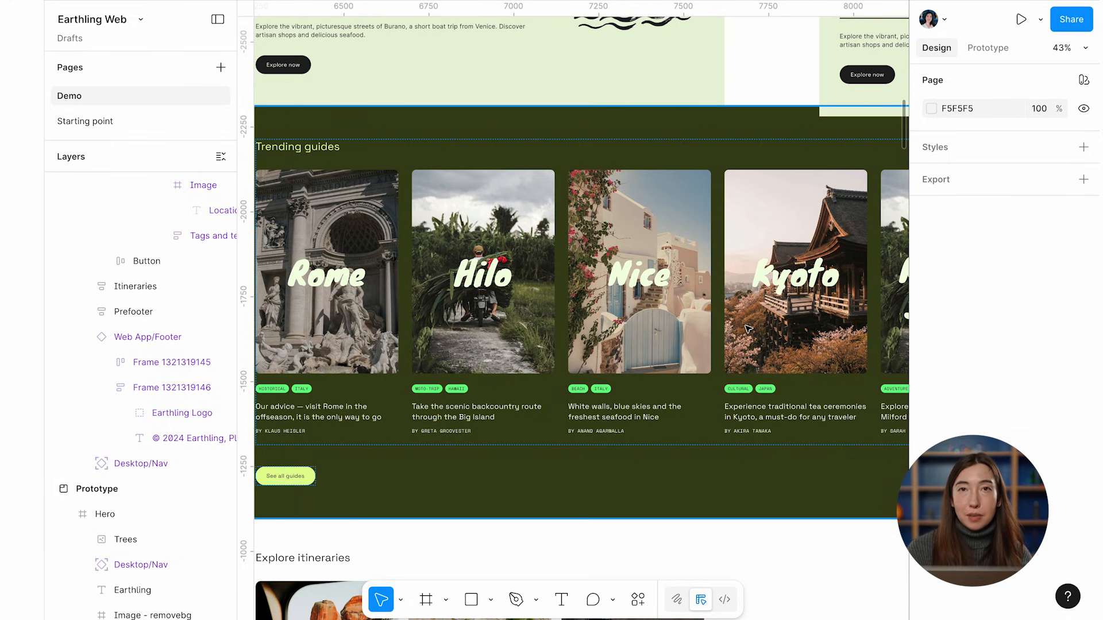
scroll(748, 329, "down", 15)
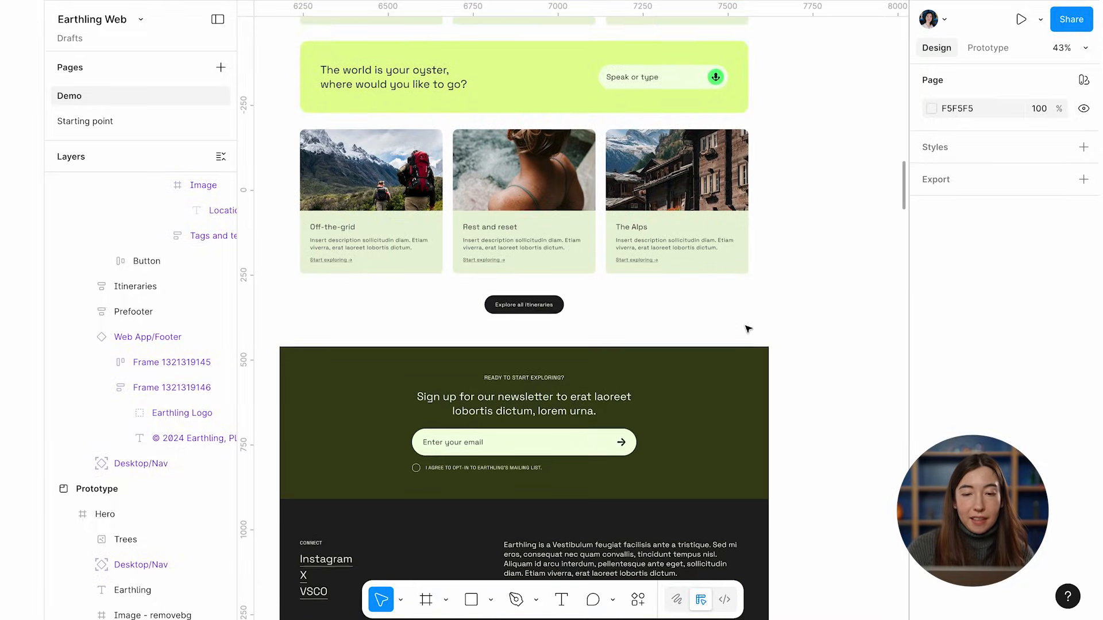
scroll(748, 328, "down", 4)
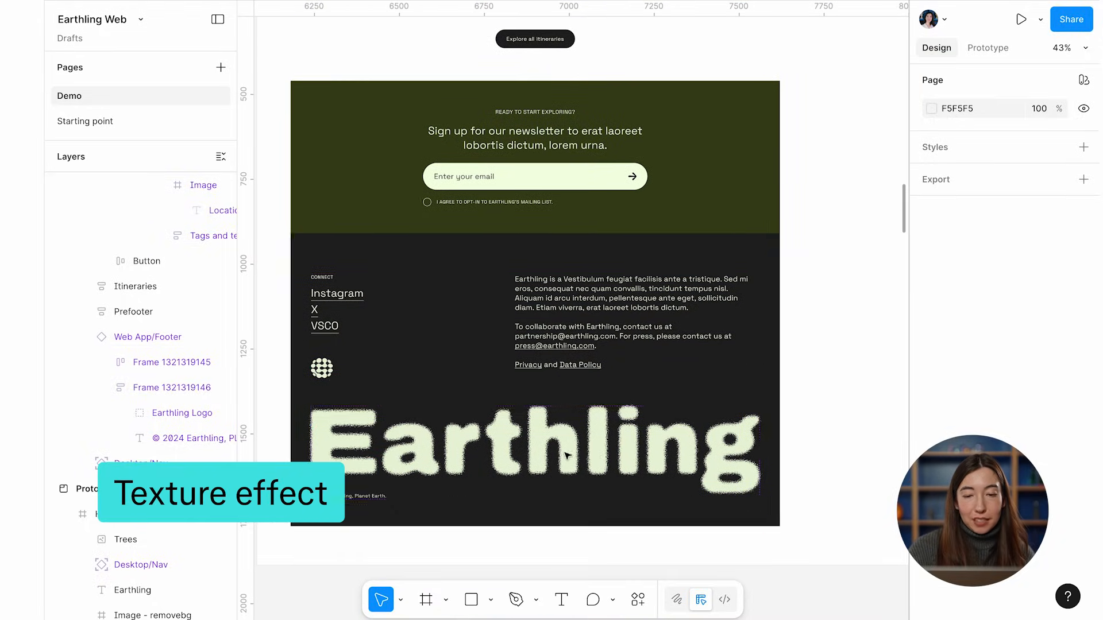